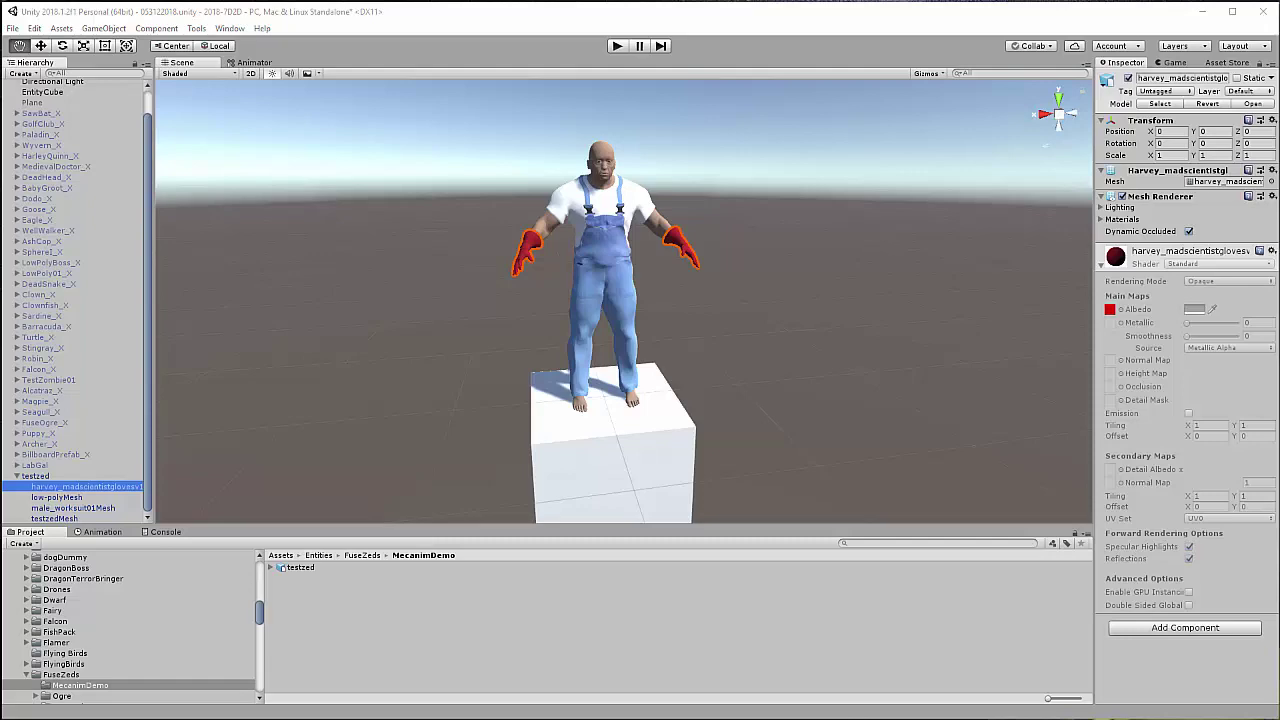
Step: Bring up the Word modeling flowchart, then minimize it
{"action": "key", "text": "alt+Tab"}
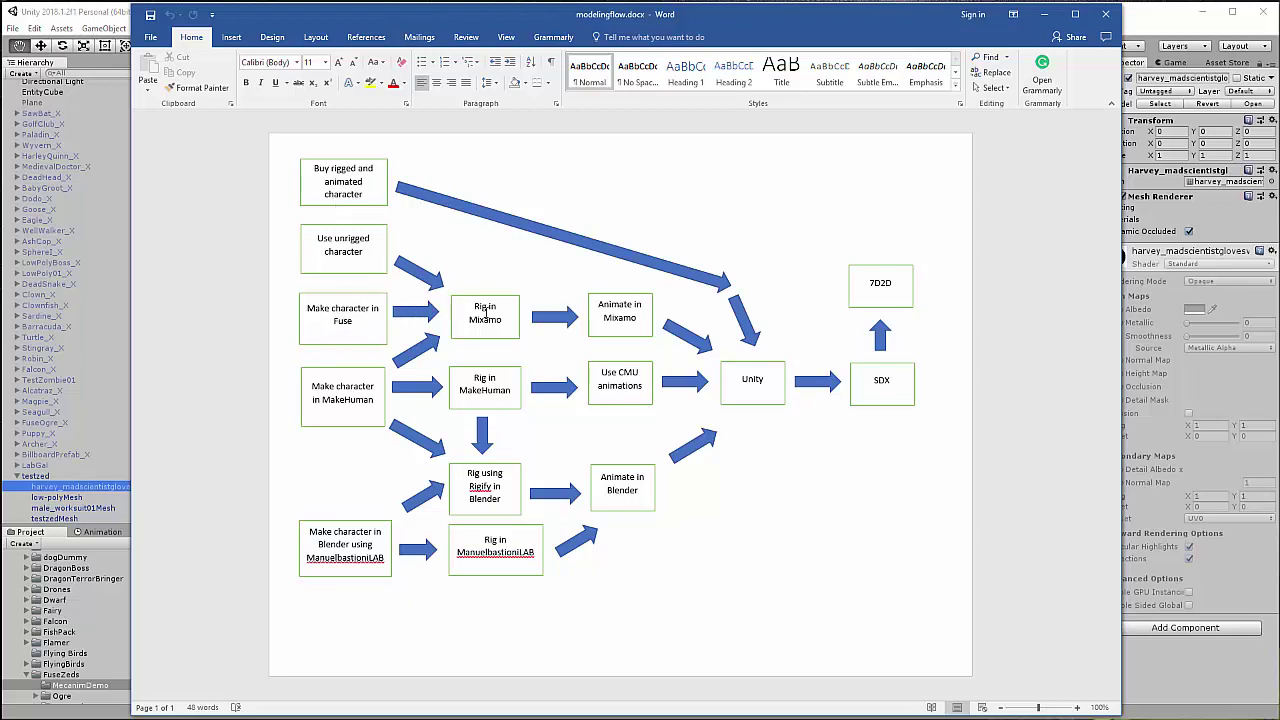
{"action": "left_click", "coordinate": [1045, 15]}
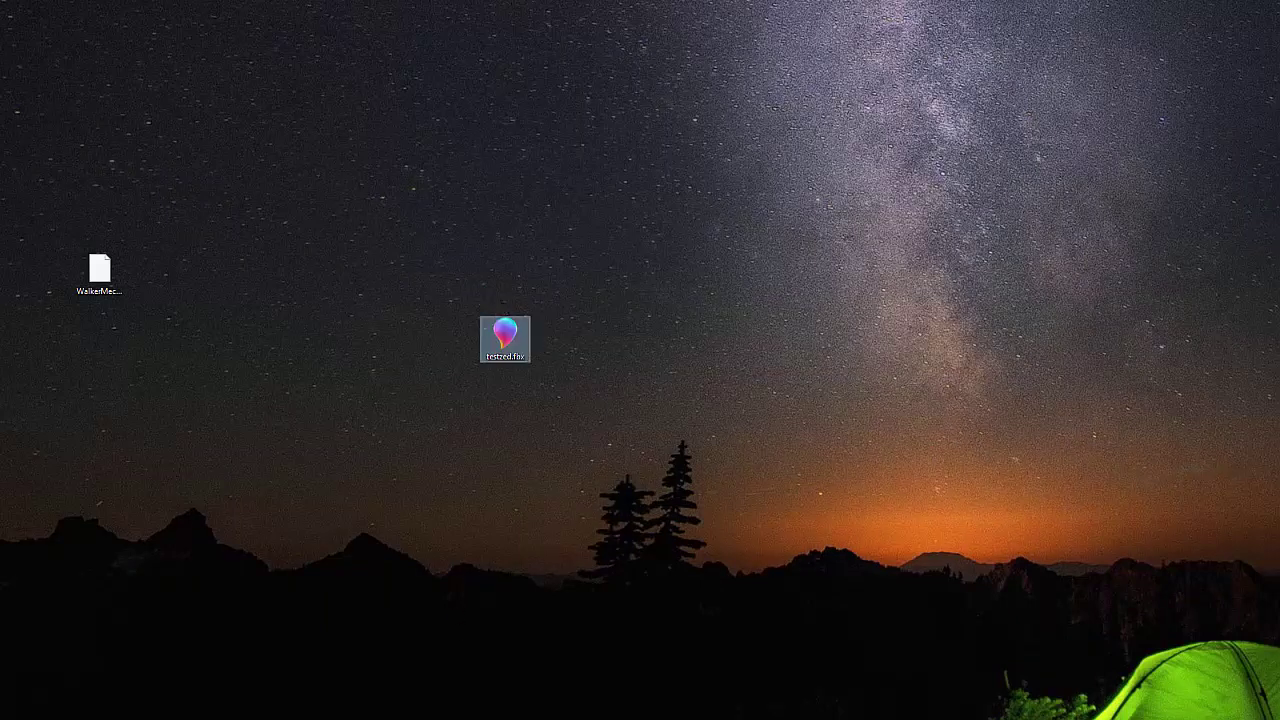
Step: Upload the testzed.fbx character from the desktop into Mixamo's auto-rigger
{"action": "key", "text": "alt+Tab"}
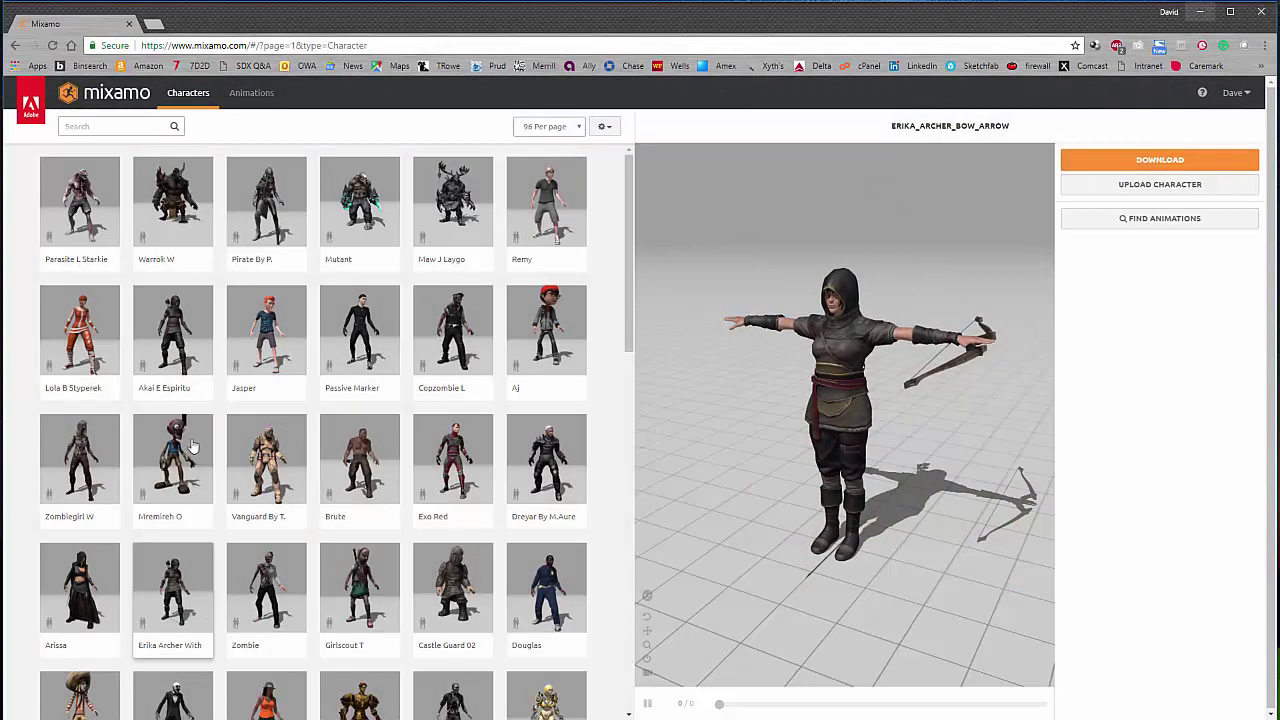
{"action": "left_click", "coordinate": [1150, 183]}
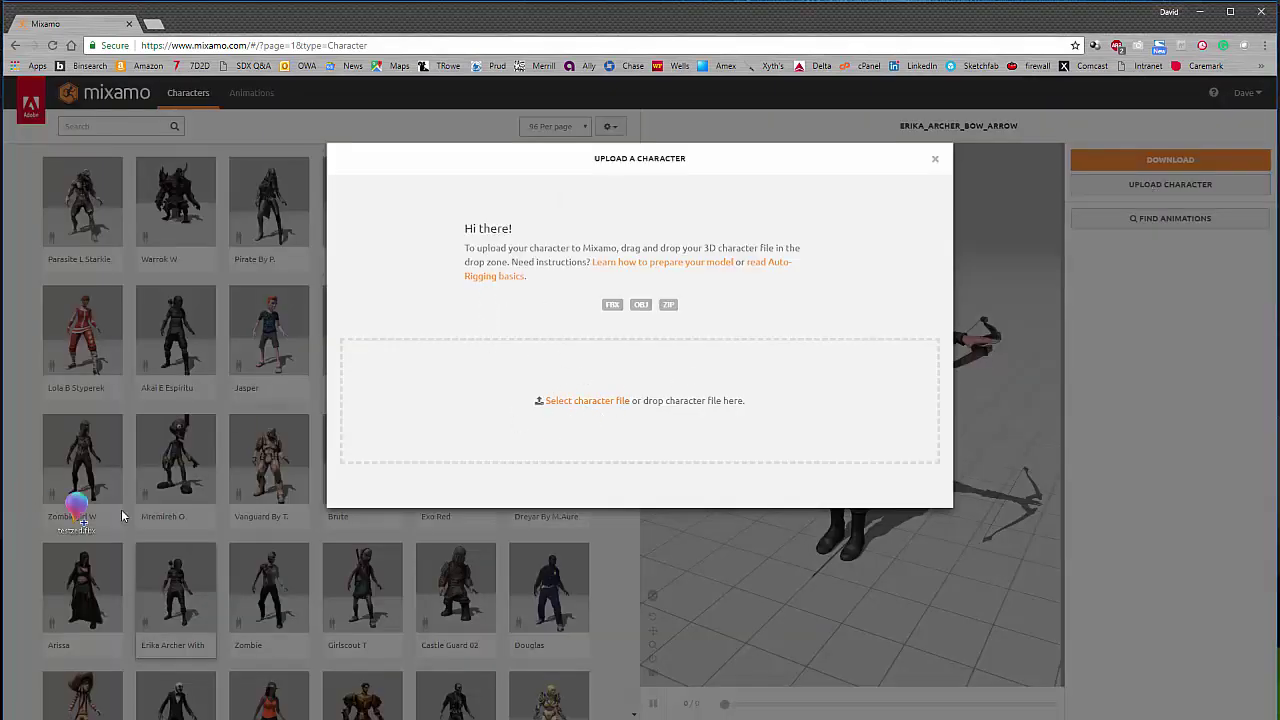
{"action": "left_click_drag", "start_coordinate": [74, 514], "coordinate": [590, 391]}
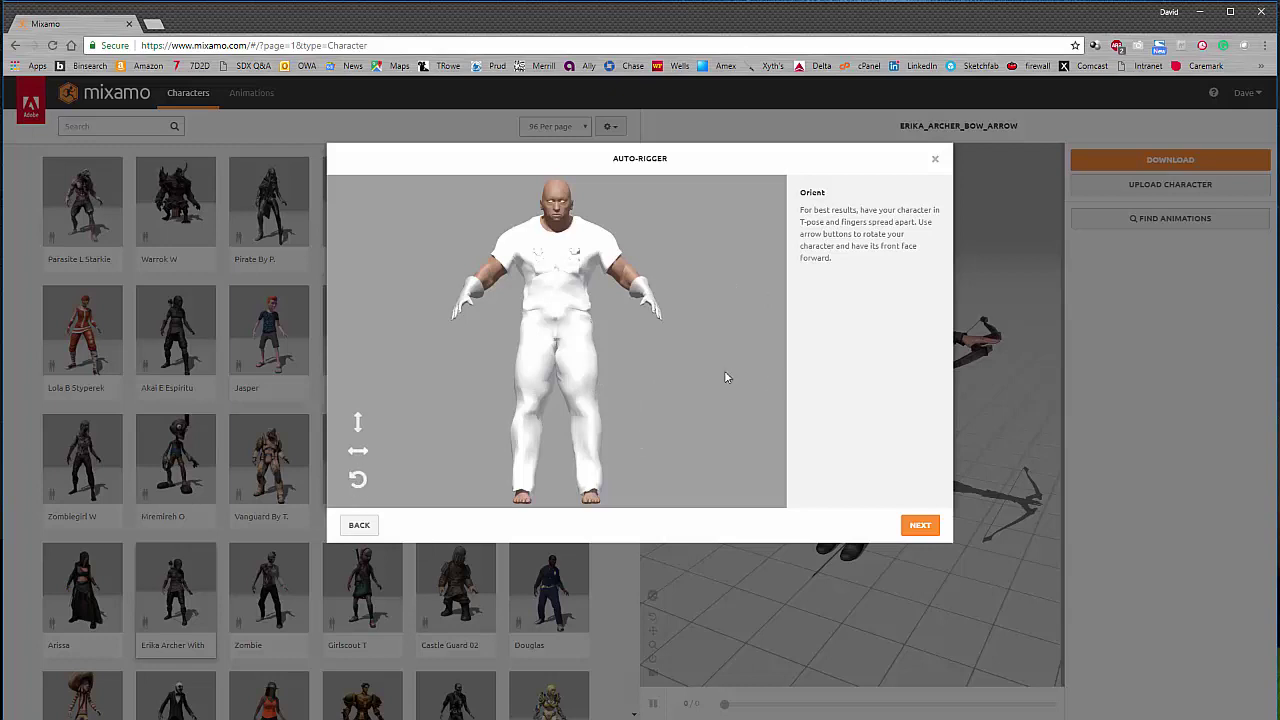
Step: Place the chin, wrist, elbow, knee and groin markers on the character
{"action": "left_click", "coordinate": [918, 533]}
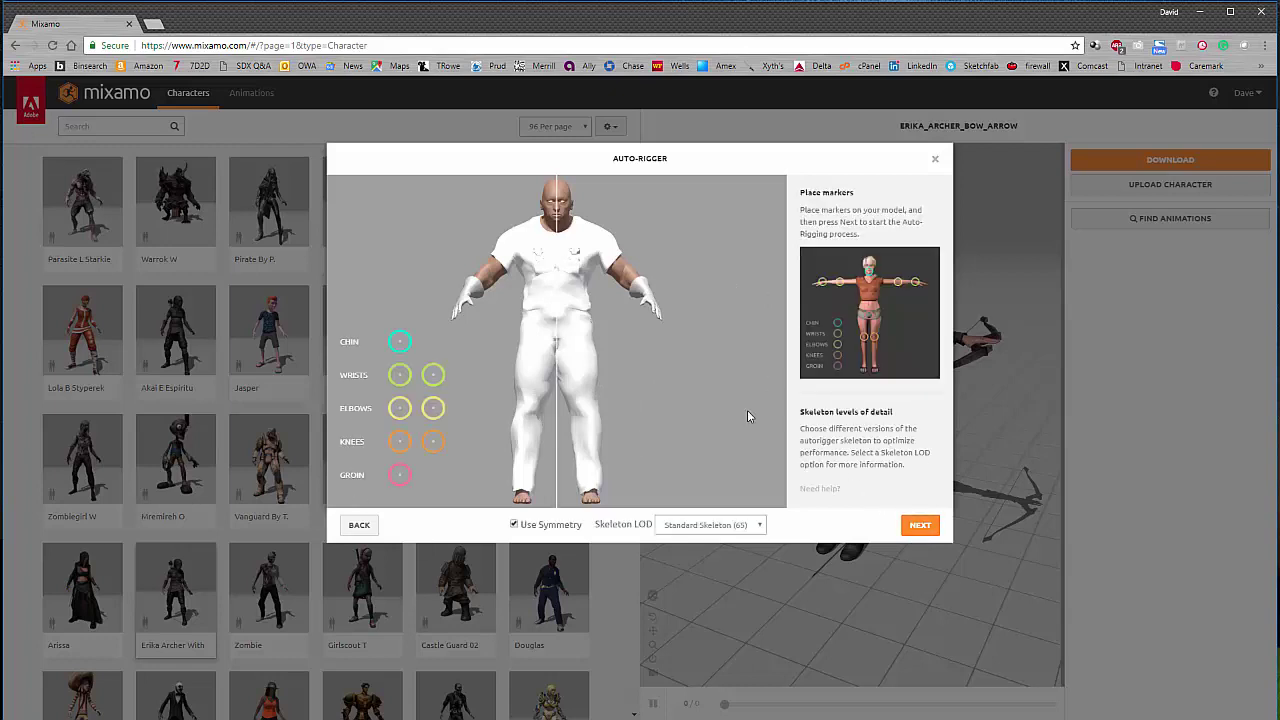
{"action": "mouse_move", "coordinate": [401, 346]}
{"action": "left_mouse_down"}
{"action": "mouse_move", "coordinate": [530, 205]}
{"action": "mouse_move", "coordinate": [557, 221]}
{"action": "left_mouse_up"}
{"action": "mouse_move", "coordinate": [433, 374]}
{"action": "left_mouse_down"}
{"action": "mouse_move", "coordinate": [612, 296]}
{"action": "mouse_move", "coordinate": [646, 295]}
{"action": "left_mouse_up"}
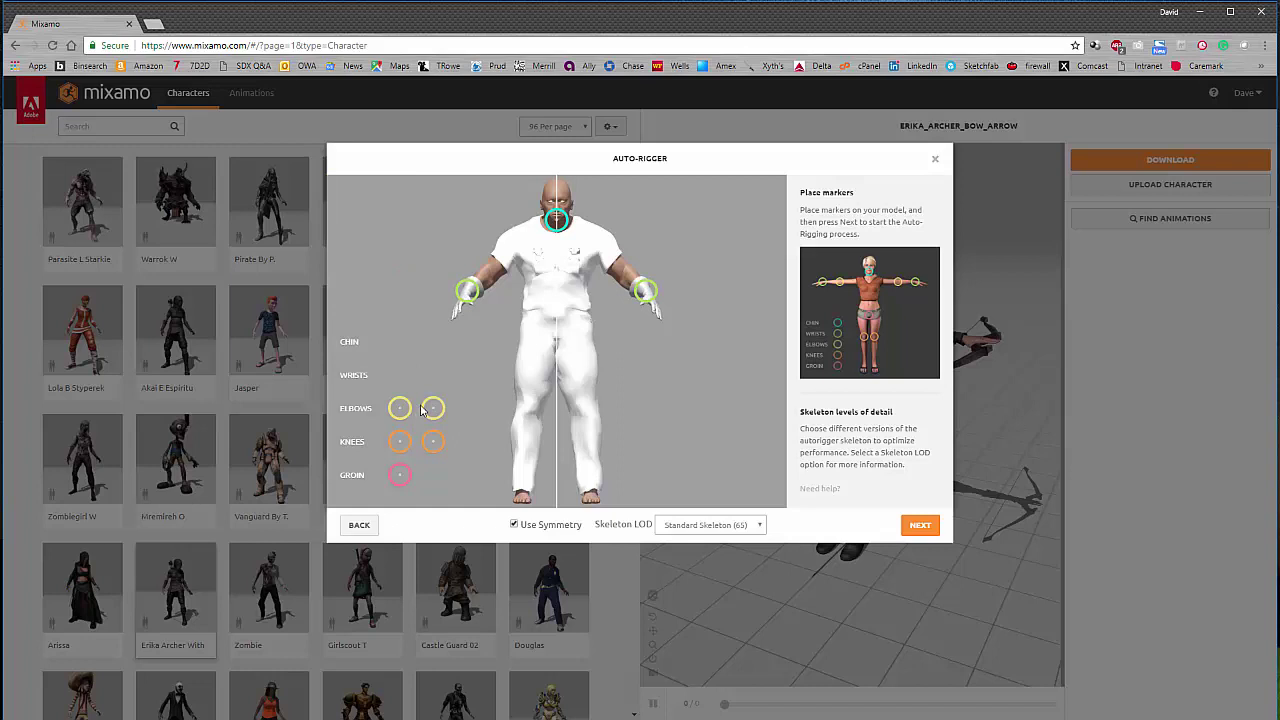
{"action": "mouse_move", "coordinate": [434, 411]}
{"action": "left_mouse_down"}
{"action": "mouse_move", "coordinate": [508, 423]}
{"action": "mouse_move", "coordinate": [569, 402]}
{"action": "mouse_move", "coordinate": [588, 414]}
{"action": "mouse_move", "coordinate": [623, 276]}
{"action": "left_mouse_up"}
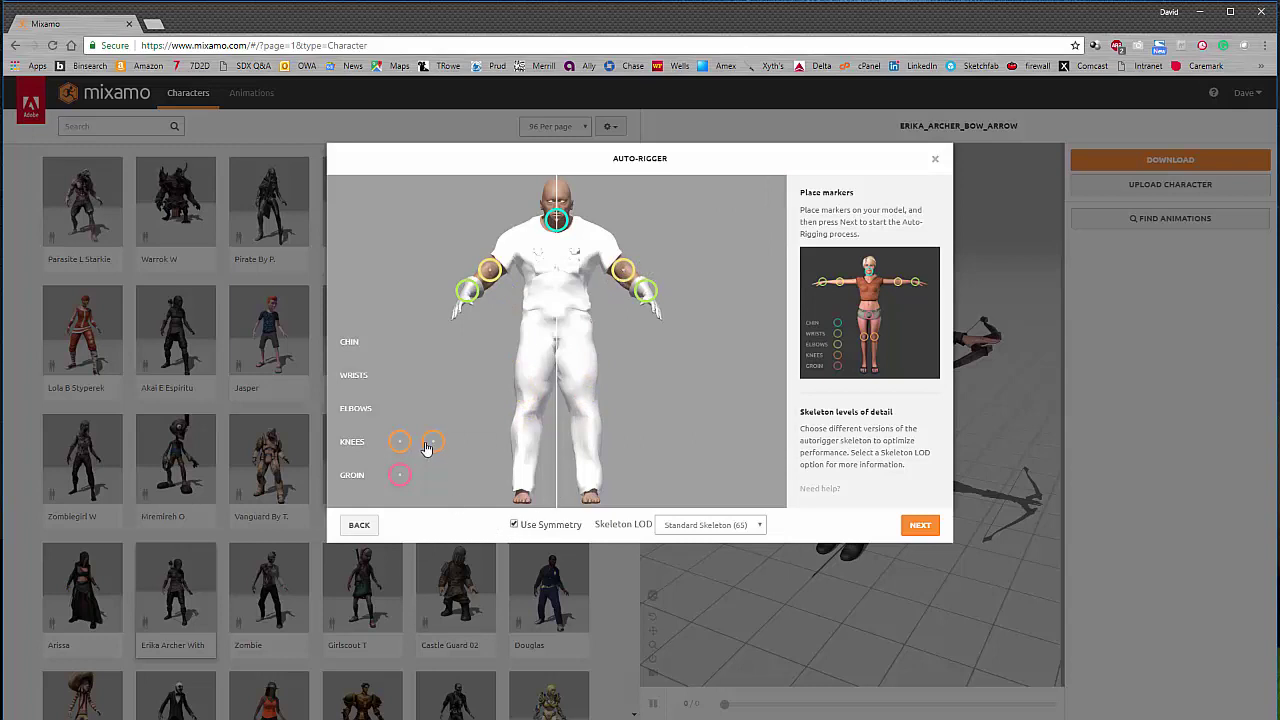
{"action": "left_click_drag", "start_coordinate": [432, 441], "coordinate": [583, 412]}
{"action": "mouse_move", "coordinate": [399, 475]}
{"action": "left_mouse_down"}
{"action": "mouse_move", "coordinate": [533, 427]}
{"action": "mouse_move", "coordinate": [558, 343]}
{"action": "left_mouse_up"}
Step: Keep the Standard Skeleton (65) detail level and start auto-rigging
{"action": "left_click", "coordinate": [760, 528]}
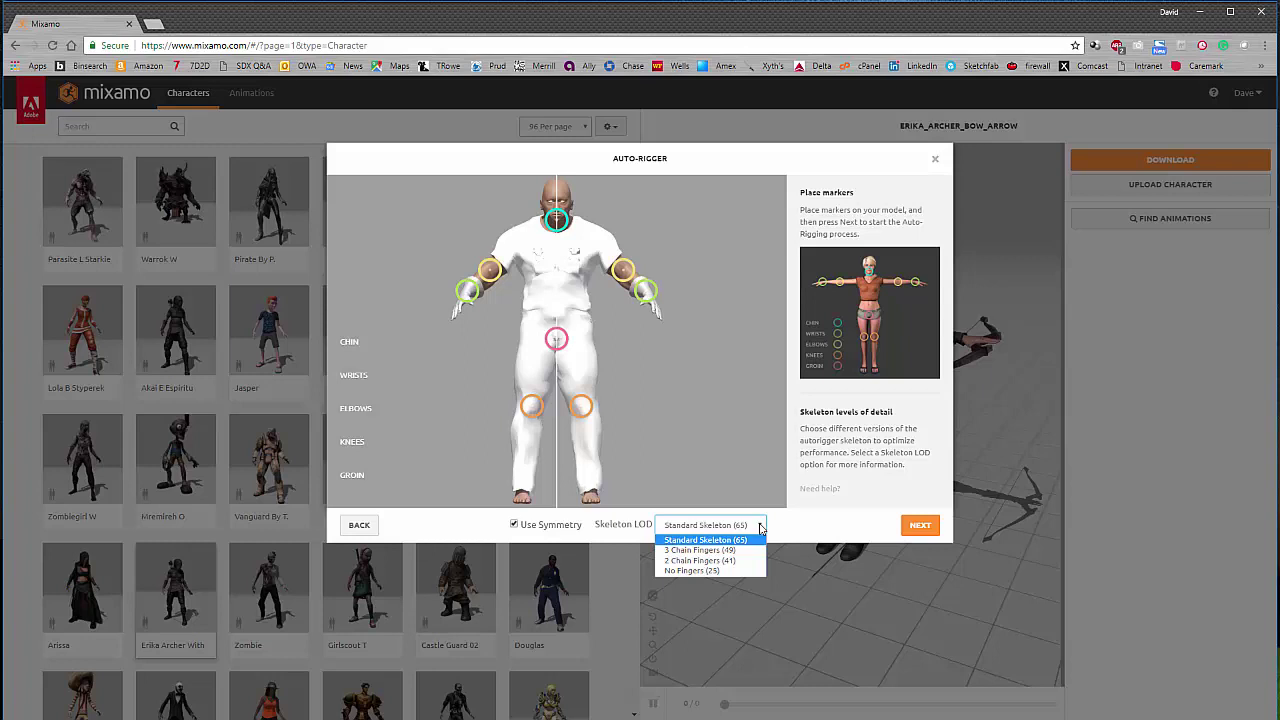
{"action": "left_click", "coordinate": [760, 527]}
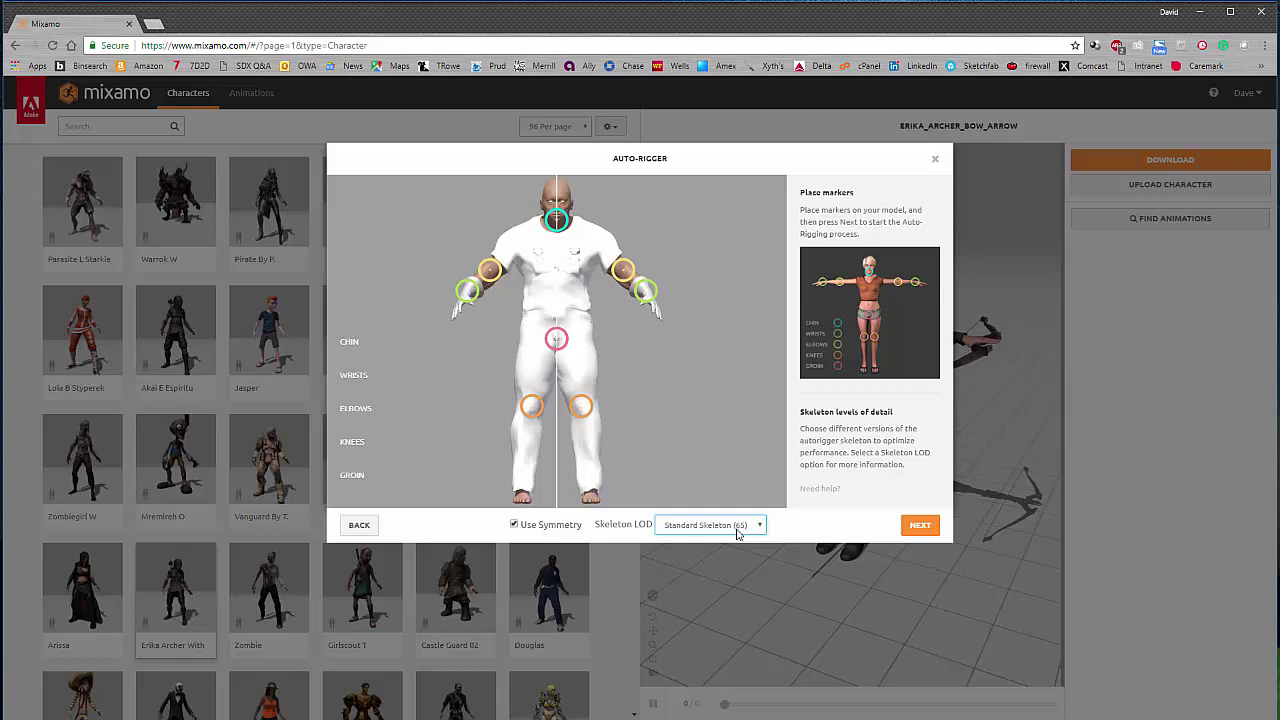
{"action": "left_click", "coordinate": [919, 528]}
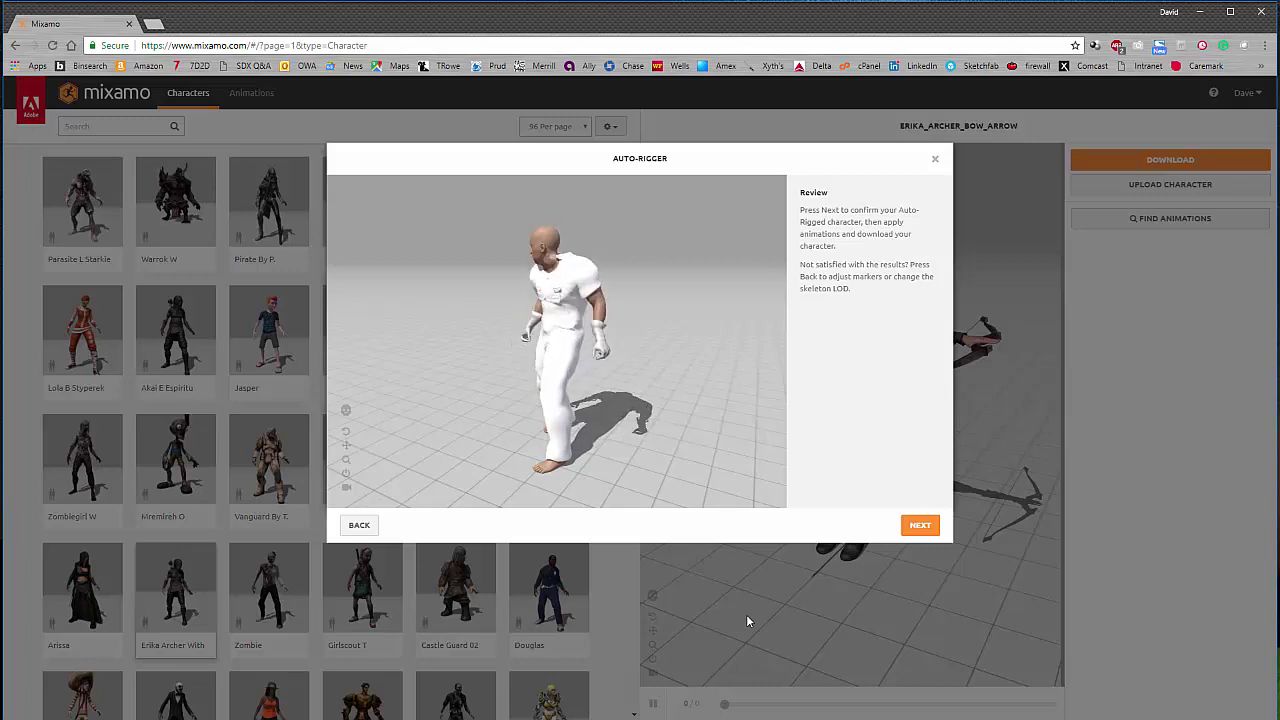
Step: Accept the finished auto-rig of the TESTZED character
{"action": "left_click", "coordinate": [920, 525]}
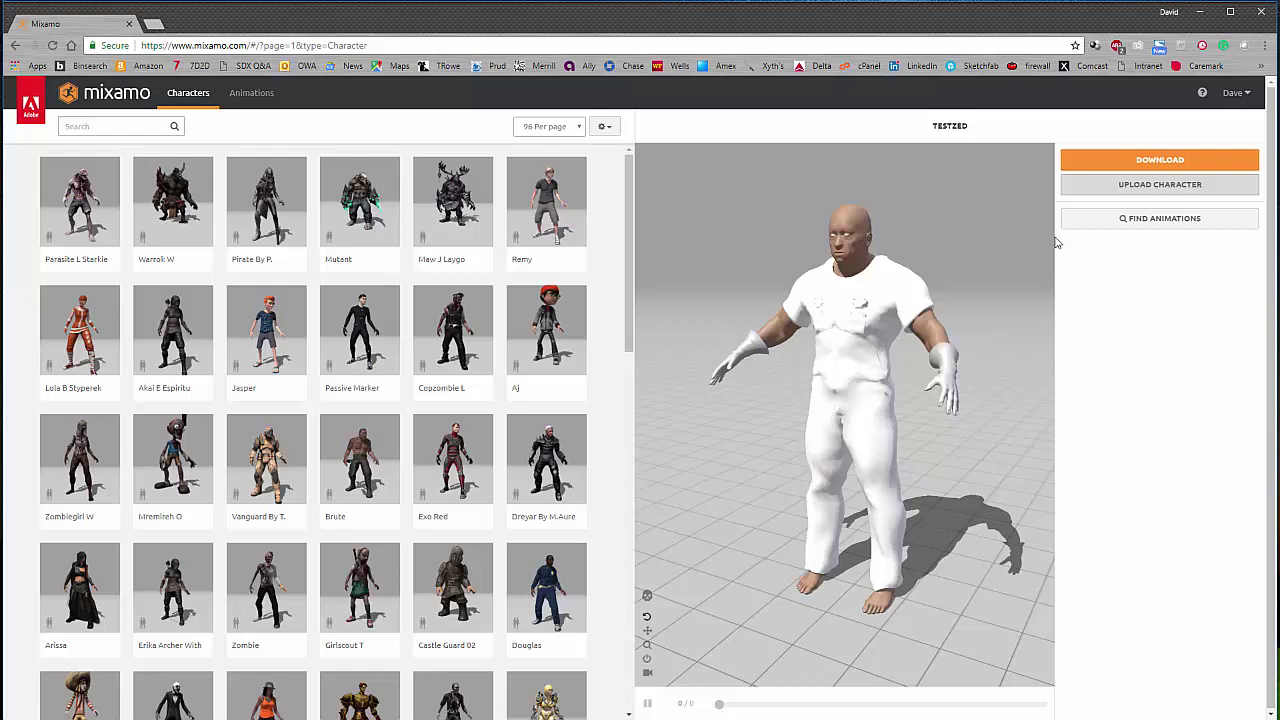
Step: Download the character as testzed (1).fbx, FBX for Unity, T-pose, to the Desktop
{"action": "left_click", "coordinate": [1156, 162]}
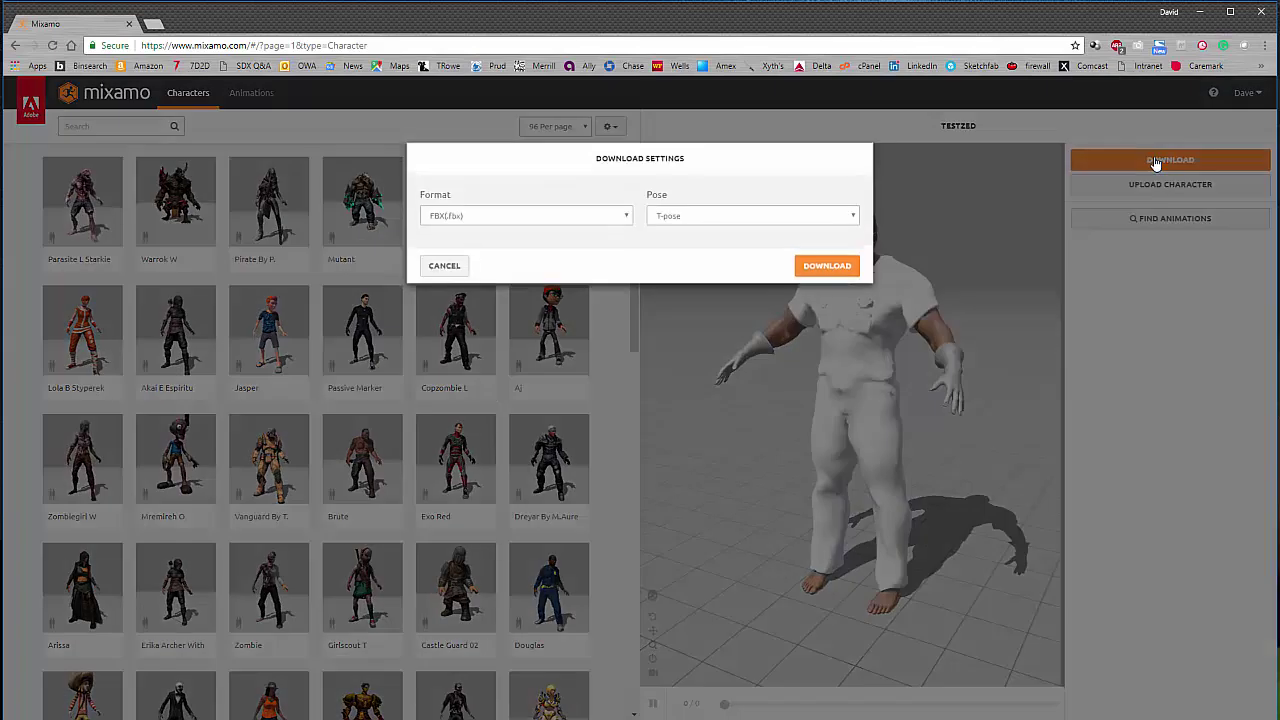
{"action": "left_click", "coordinate": [688, 220]}
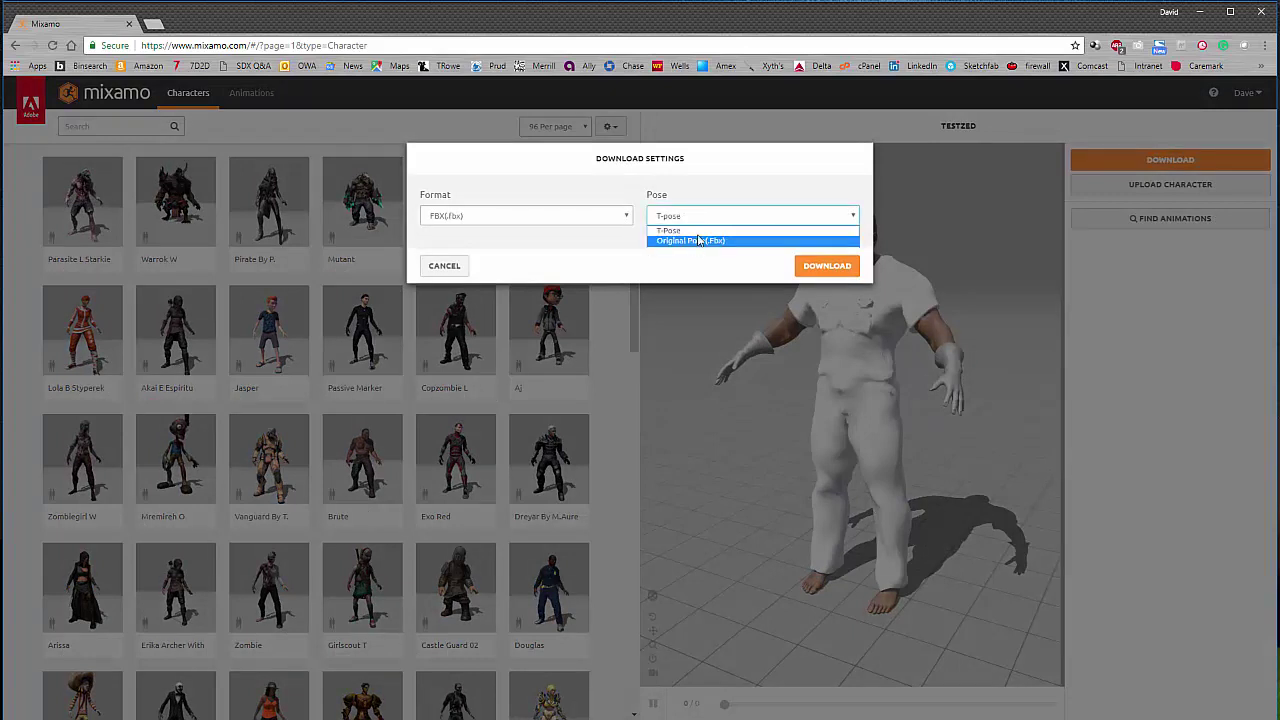
{"action": "left_click", "coordinate": [699, 231]}
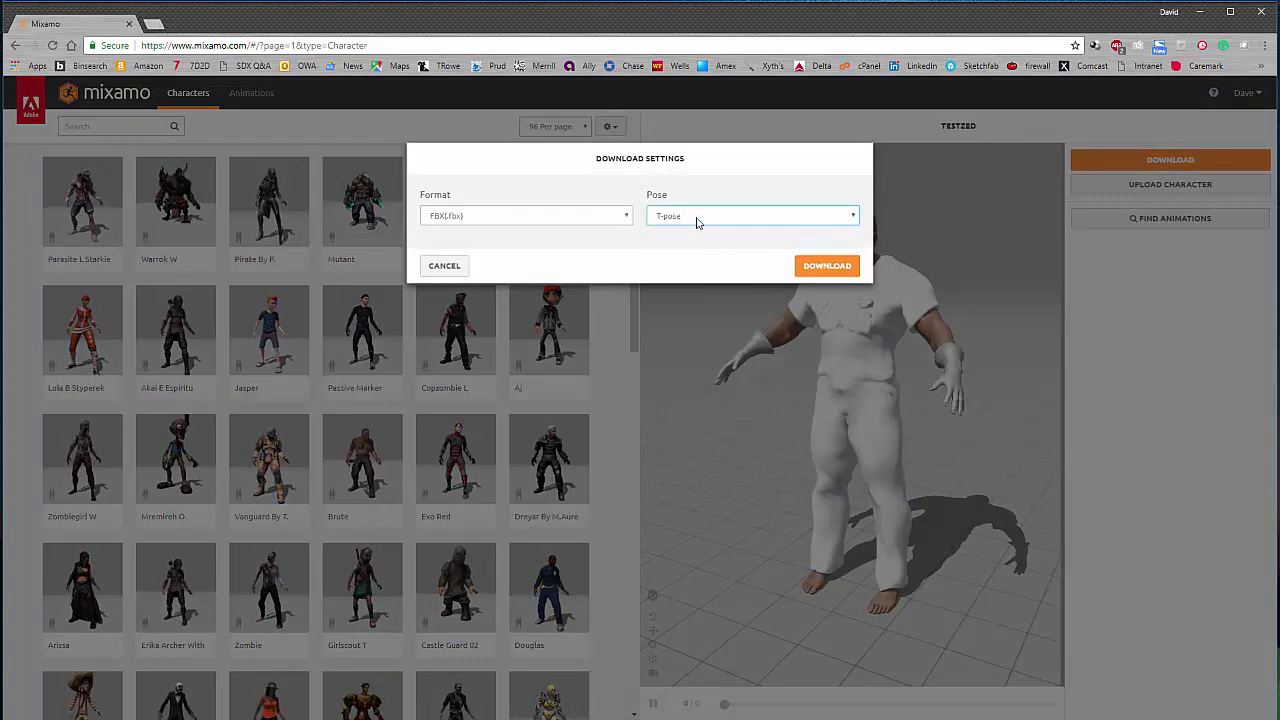
{"action": "left_click", "coordinate": [516, 225]}
{"action": "left_click", "coordinate": [503, 243]}
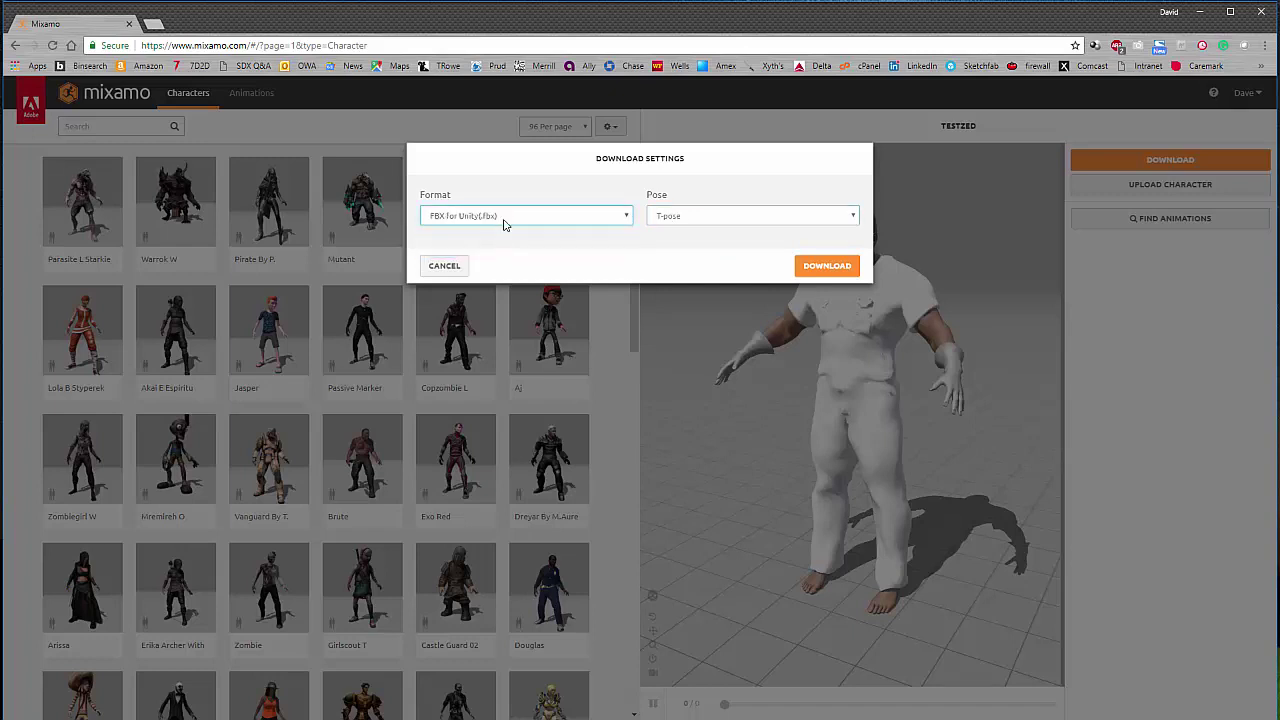
{"action": "left_click", "coordinate": [824, 266]}
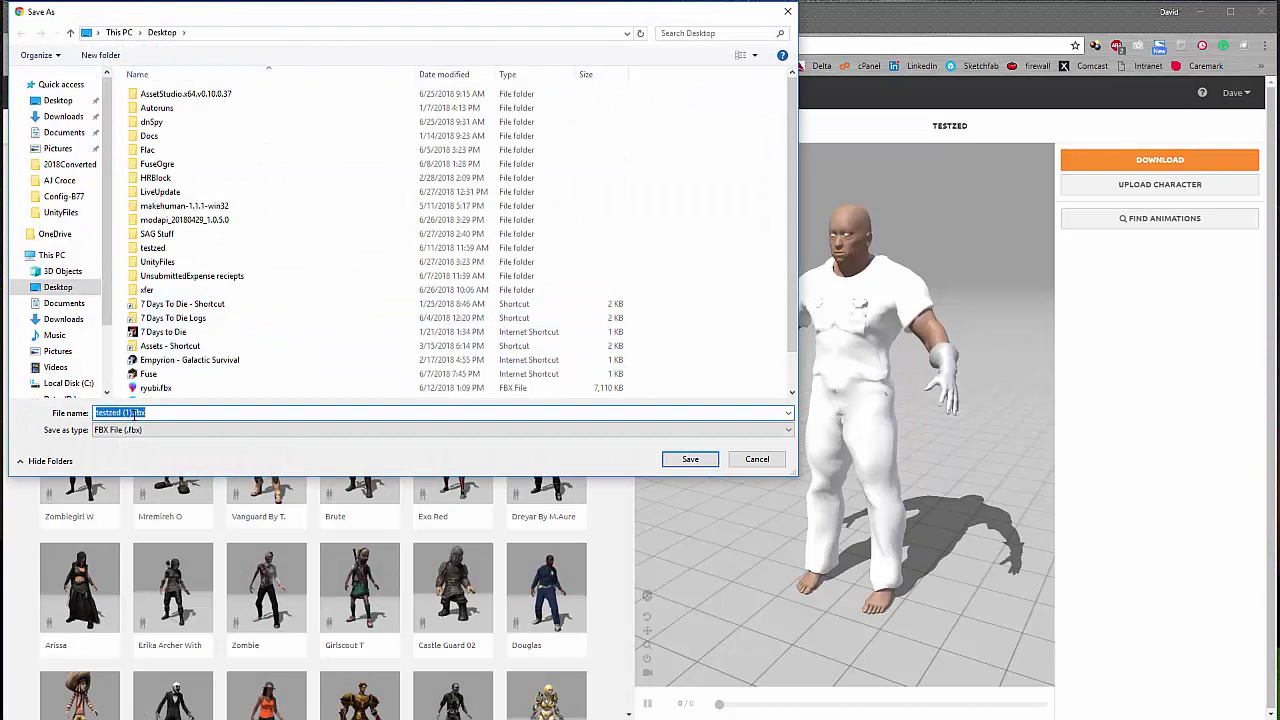
{"action": "left_click", "coordinate": [689, 459]}
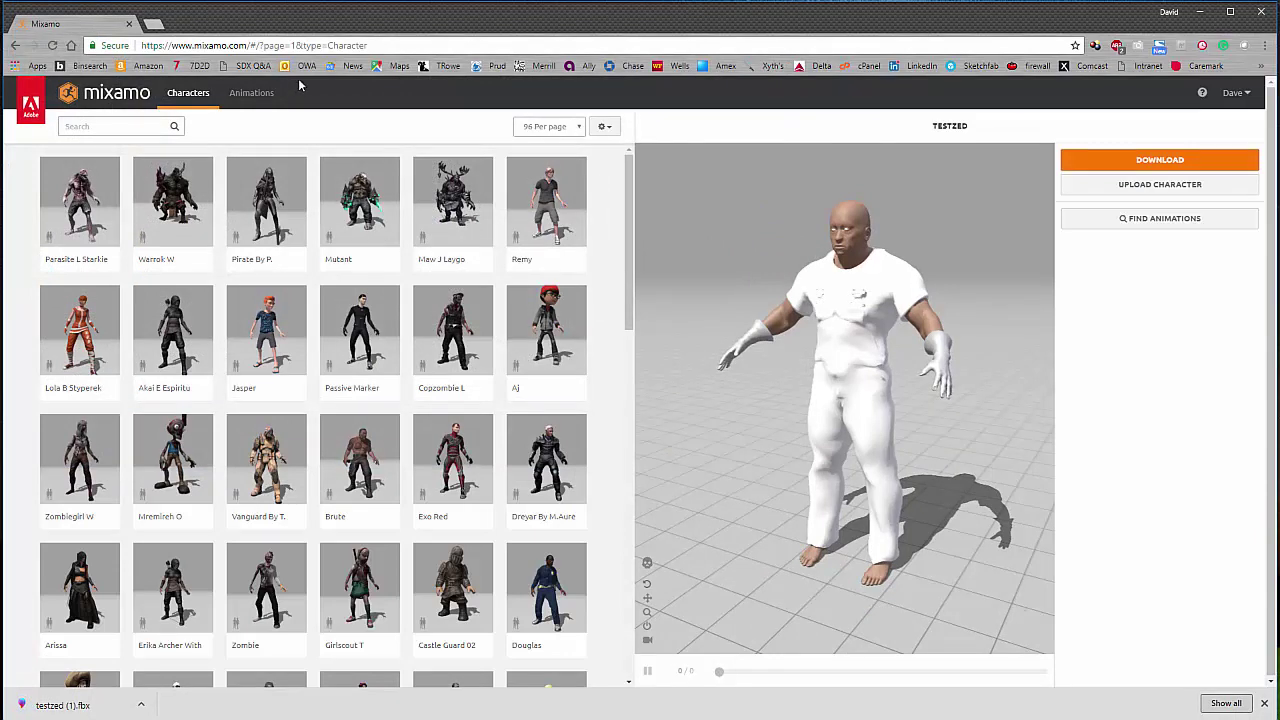
Step: Search animations for 'Idle', then 'brute', and apply Unarmed Idle to the character
{"action": "left_click", "coordinate": [255, 95]}
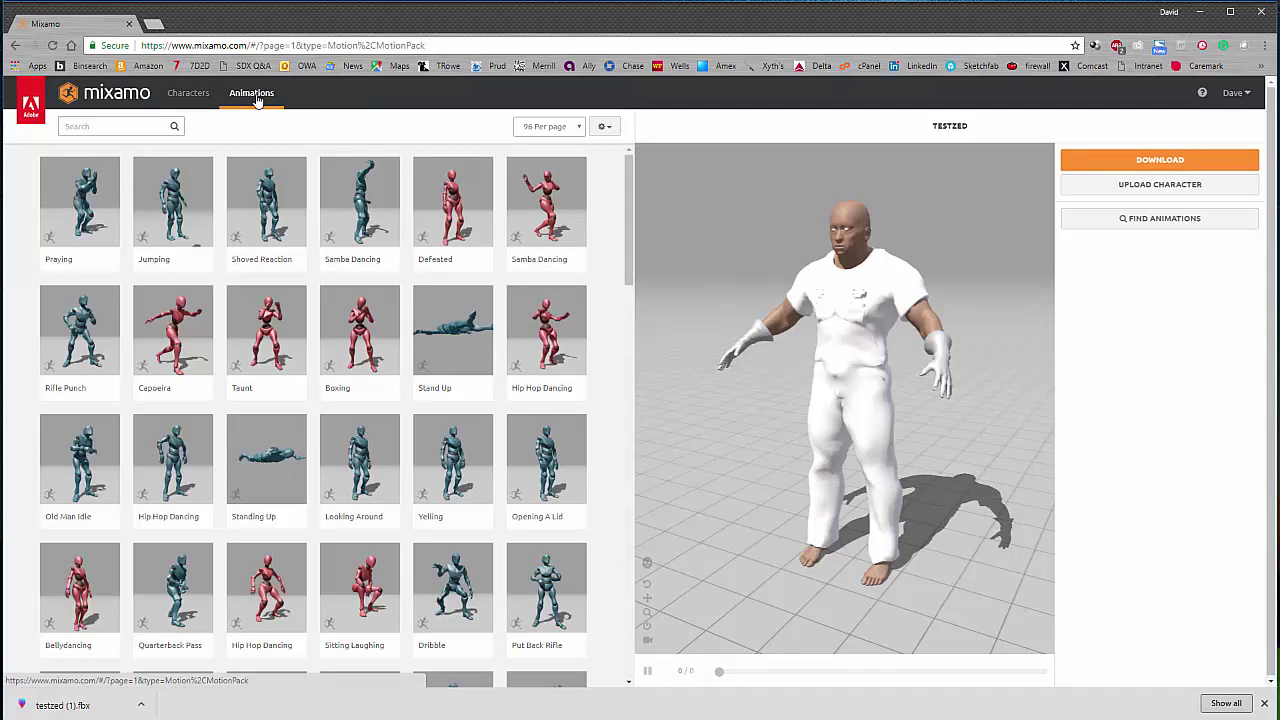
{"action": "left_click", "coordinate": [134, 126]}
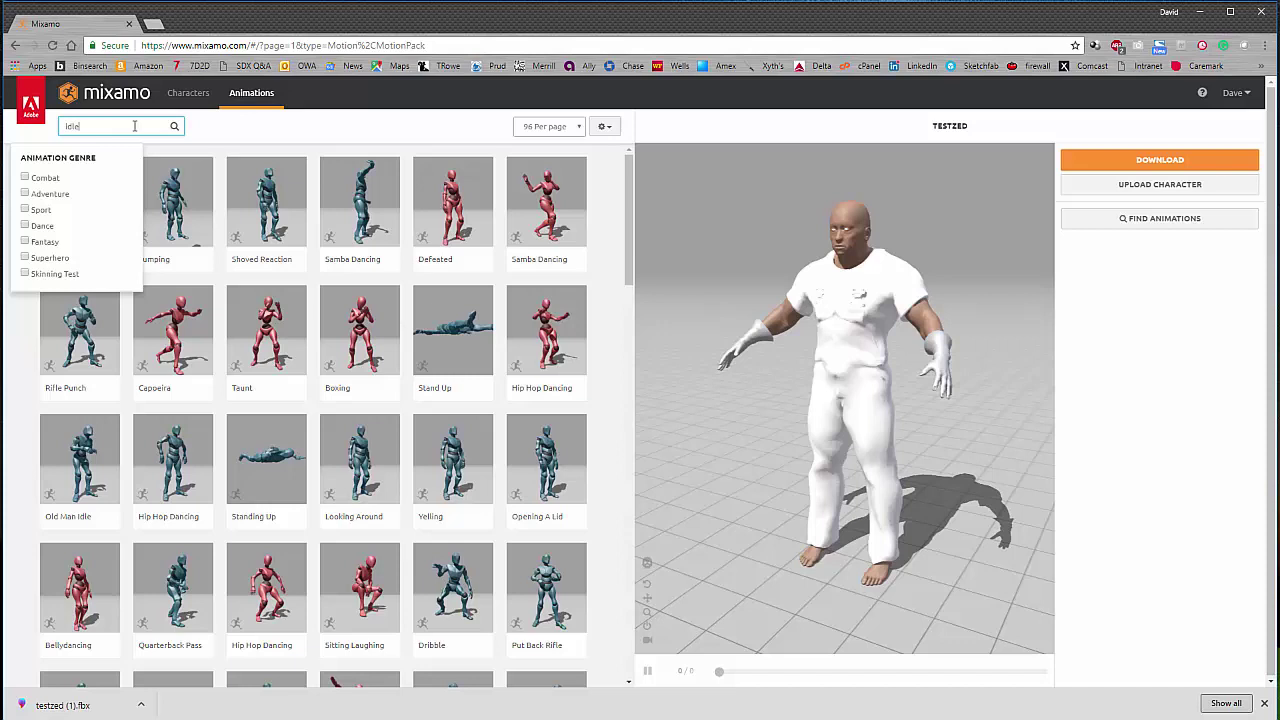
{"action": "key", "text": "Return"}
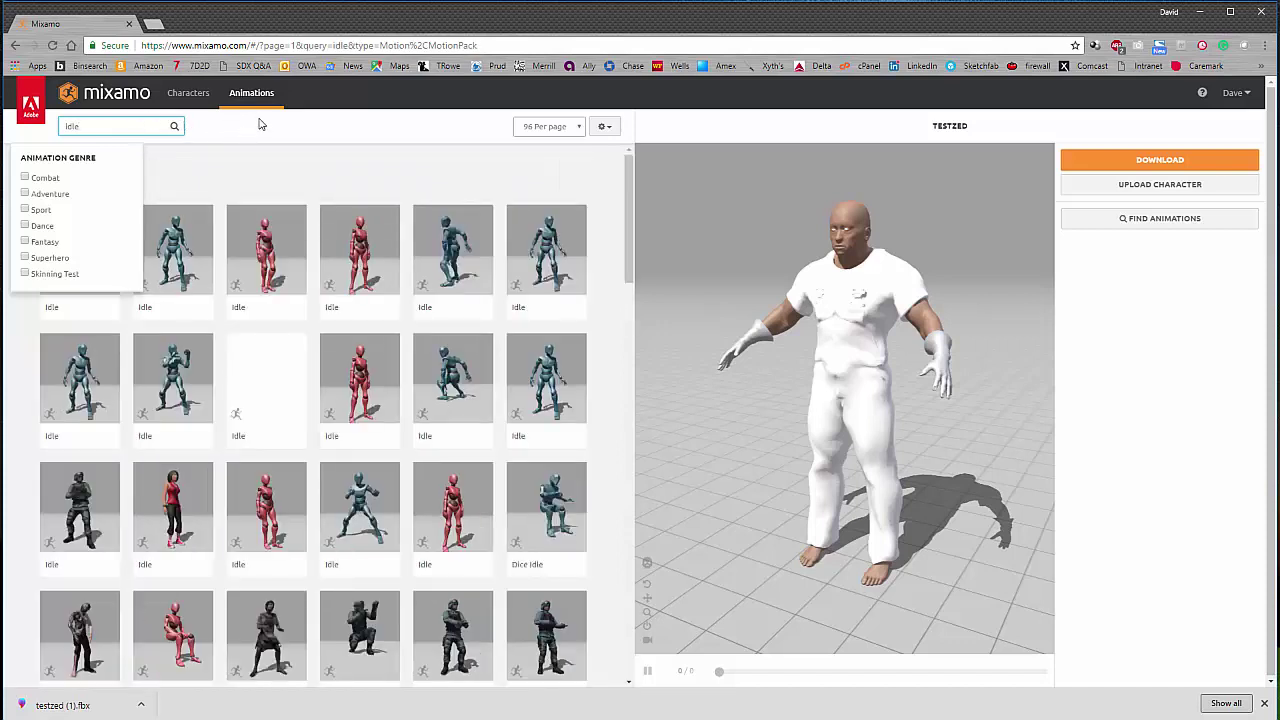
{"action": "left_click", "coordinate": [89, 126]}
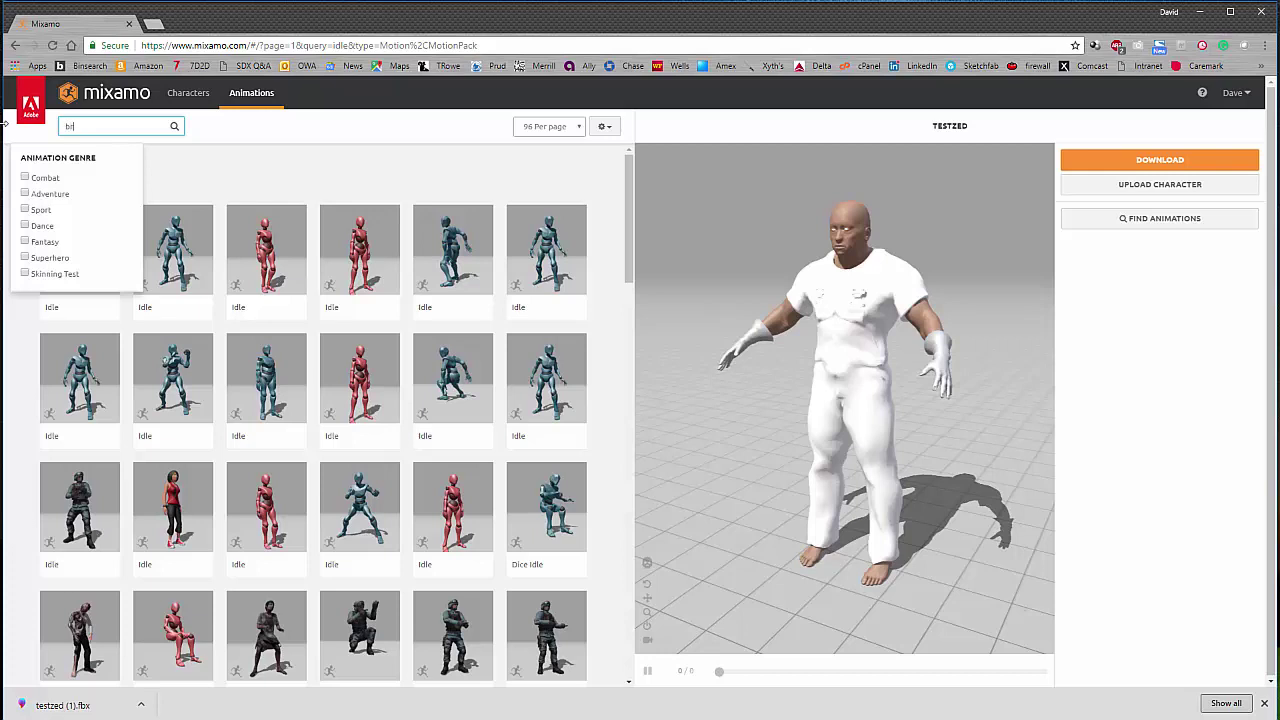
{"action": "key", "text": "Return"}
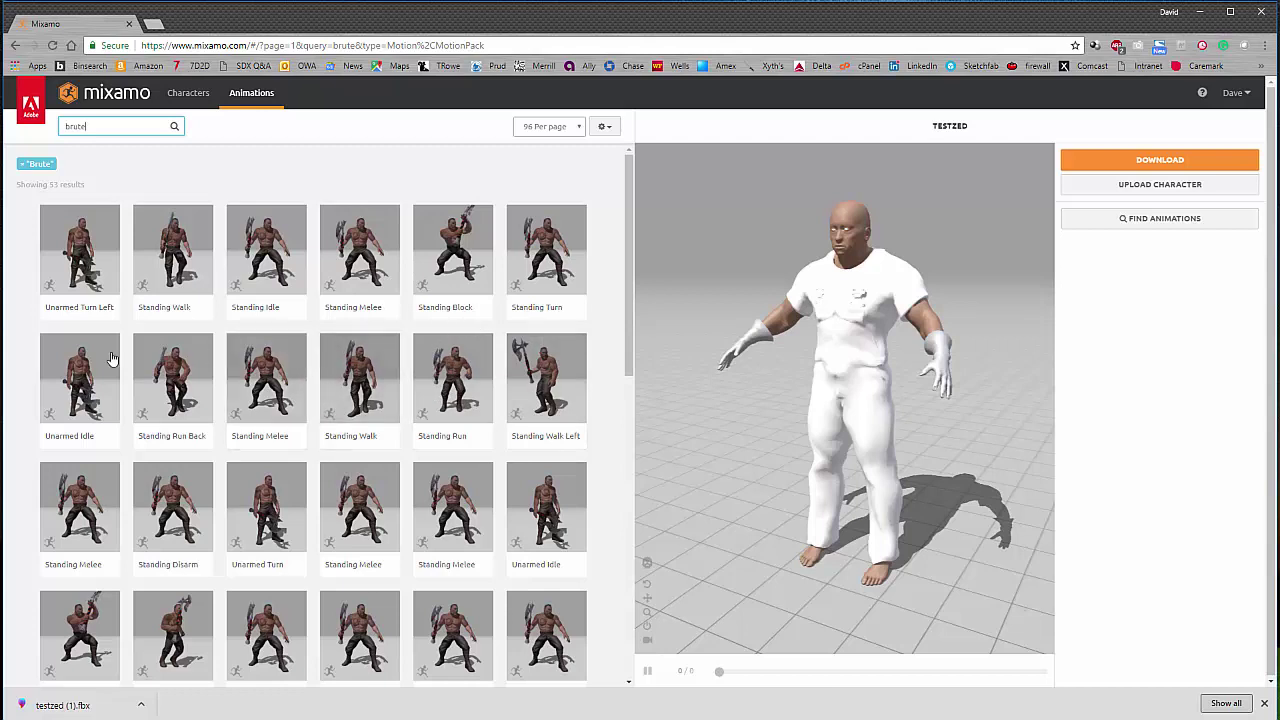
{"action": "left_click", "coordinate": [84, 378]}
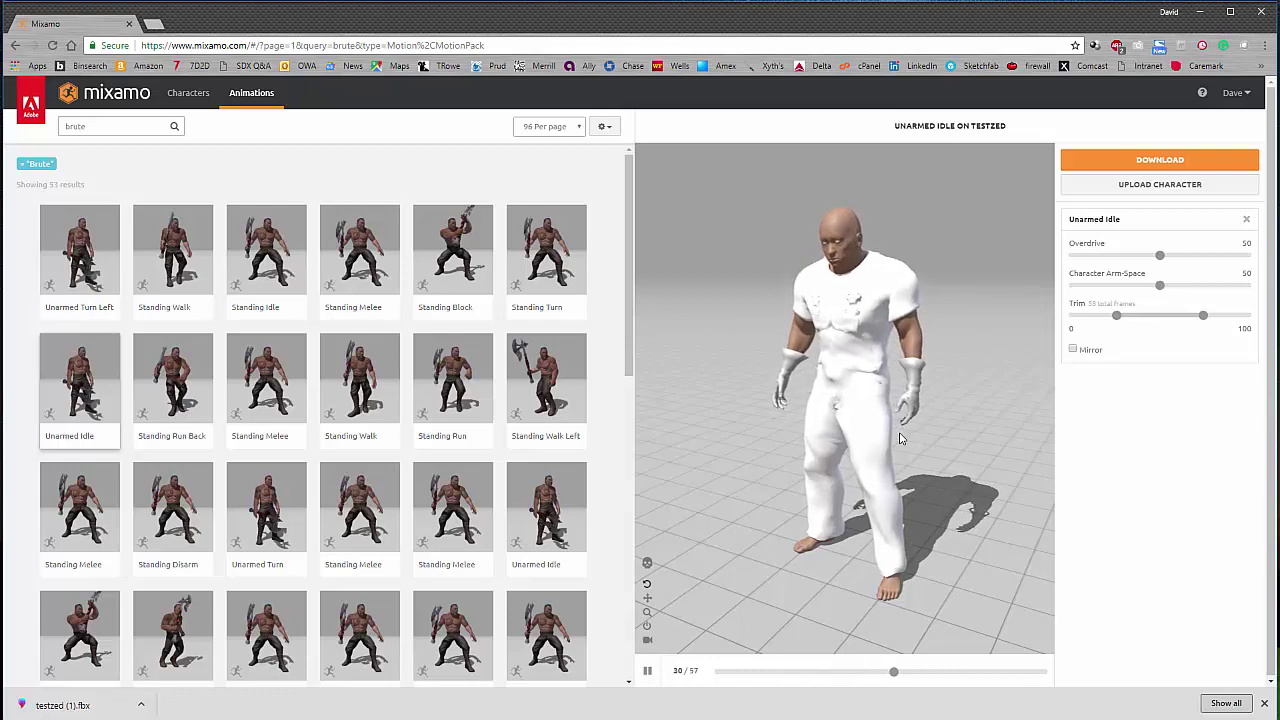
Step: Save Unarmed Idle without skin as testzed@Unarmed Idle.fbx to the Desktop
{"action": "left_click", "coordinate": [1161, 162]}
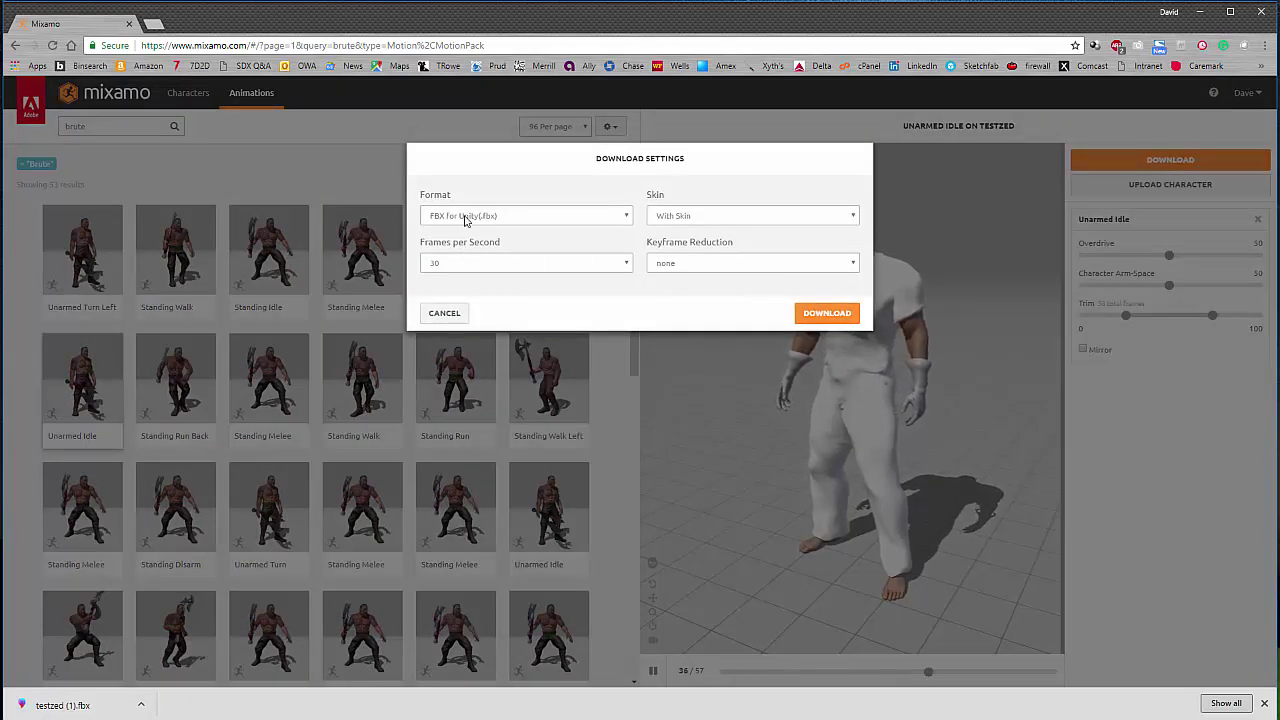
{"action": "left_click", "coordinate": [800, 218]}
{"action": "left_click", "coordinate": [725, 242]}
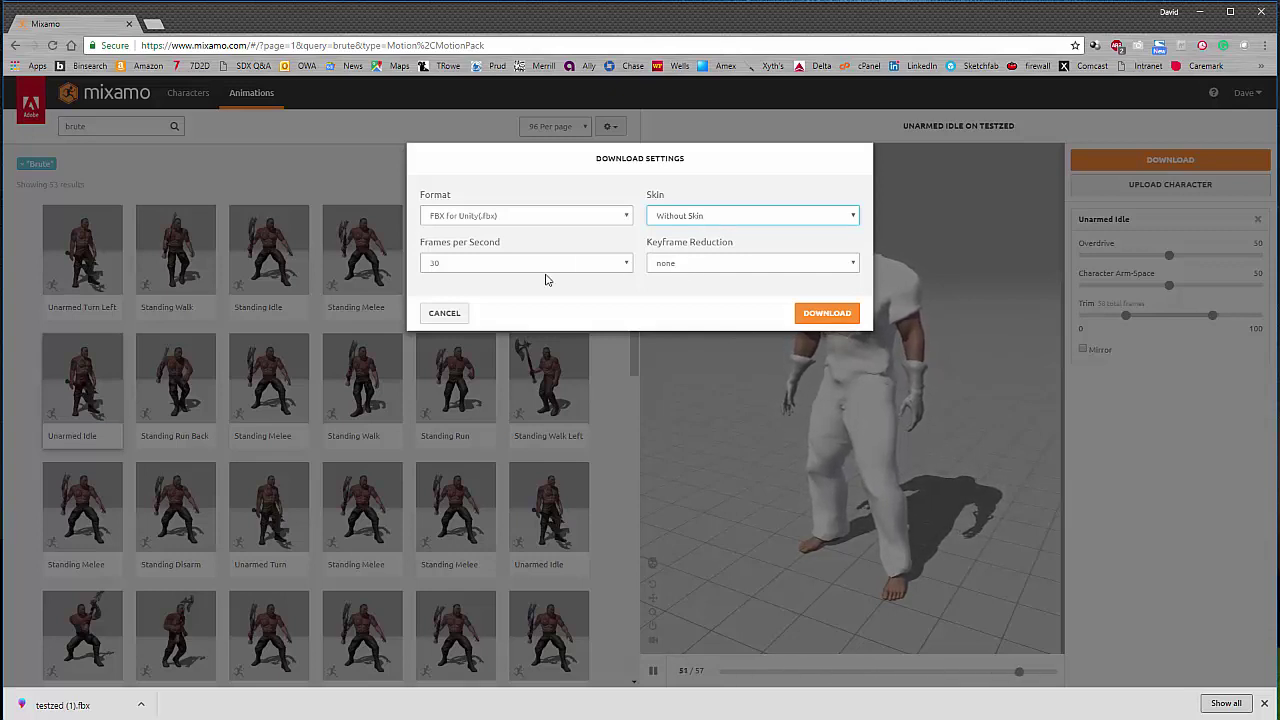
{"action": "left_click", "coordinate": [827, 313]}
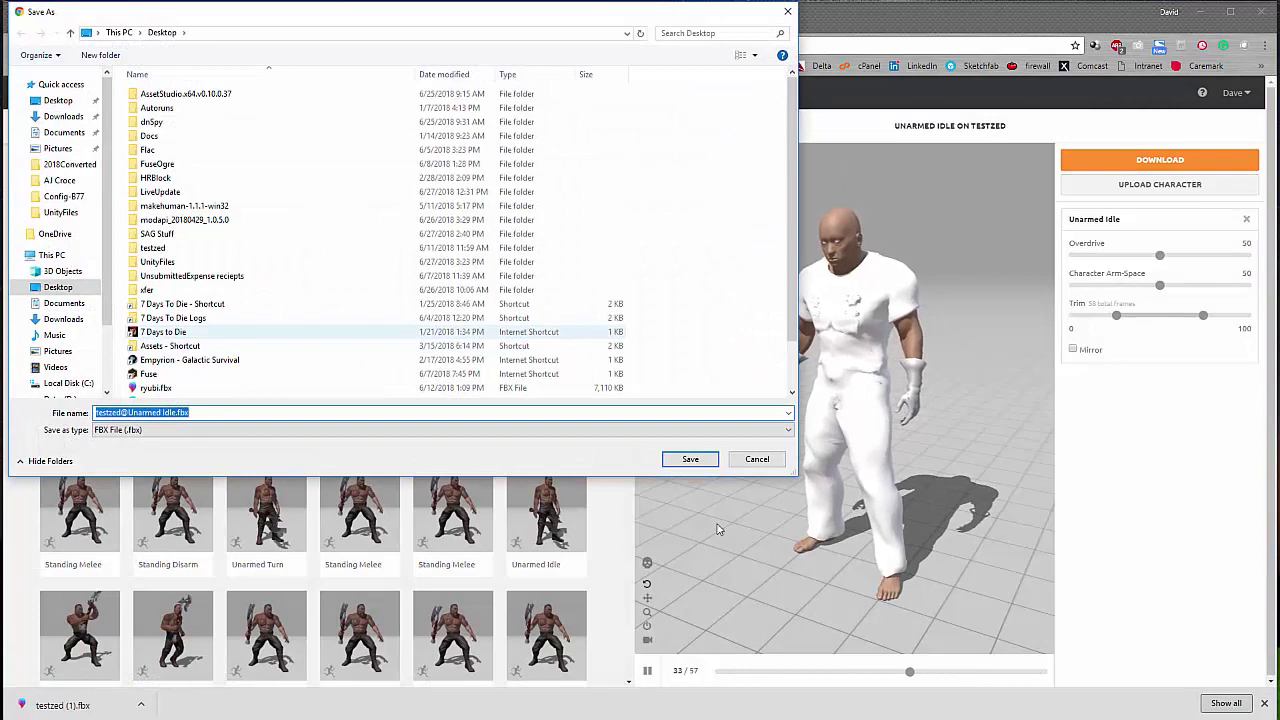
{"action": "left_click", "coordinate": [699, 459]}
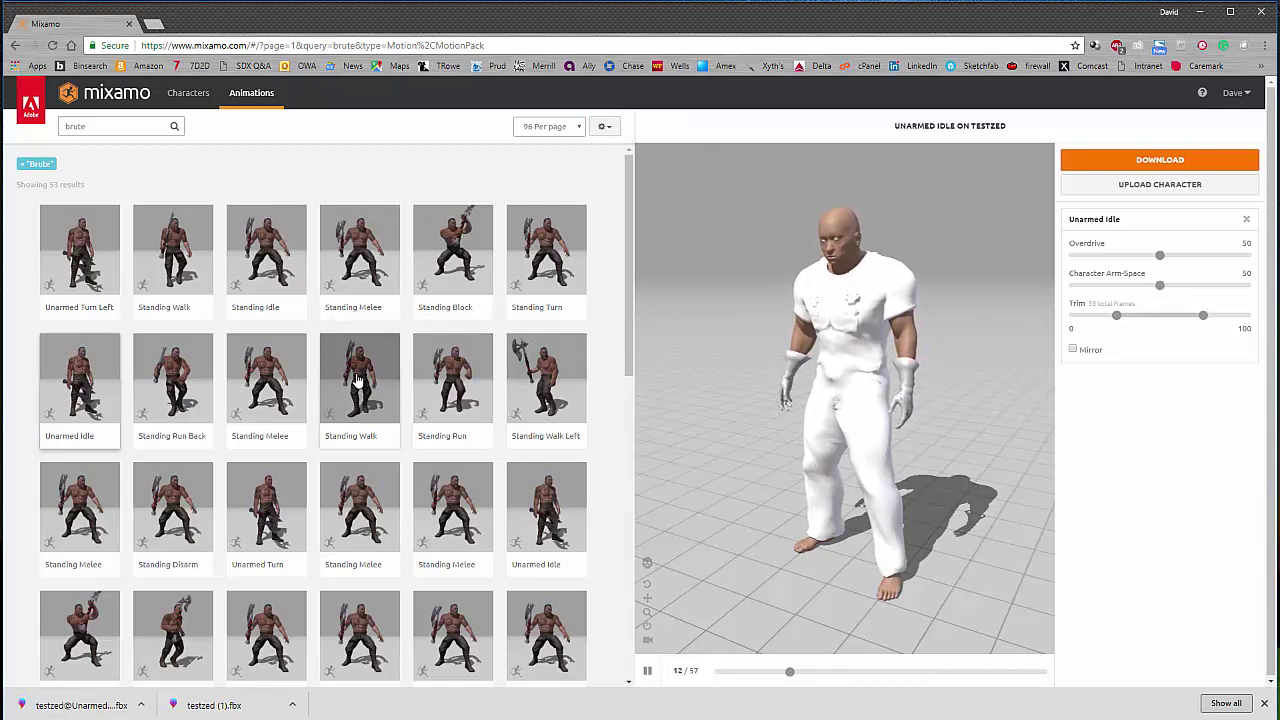
Step: Preview the Unarmed Walk Forward animation and set it to In Place
{"action": "scroll", "coordinate": [358, 385], "scroll_direction": "down", "scroll_amount": 2}
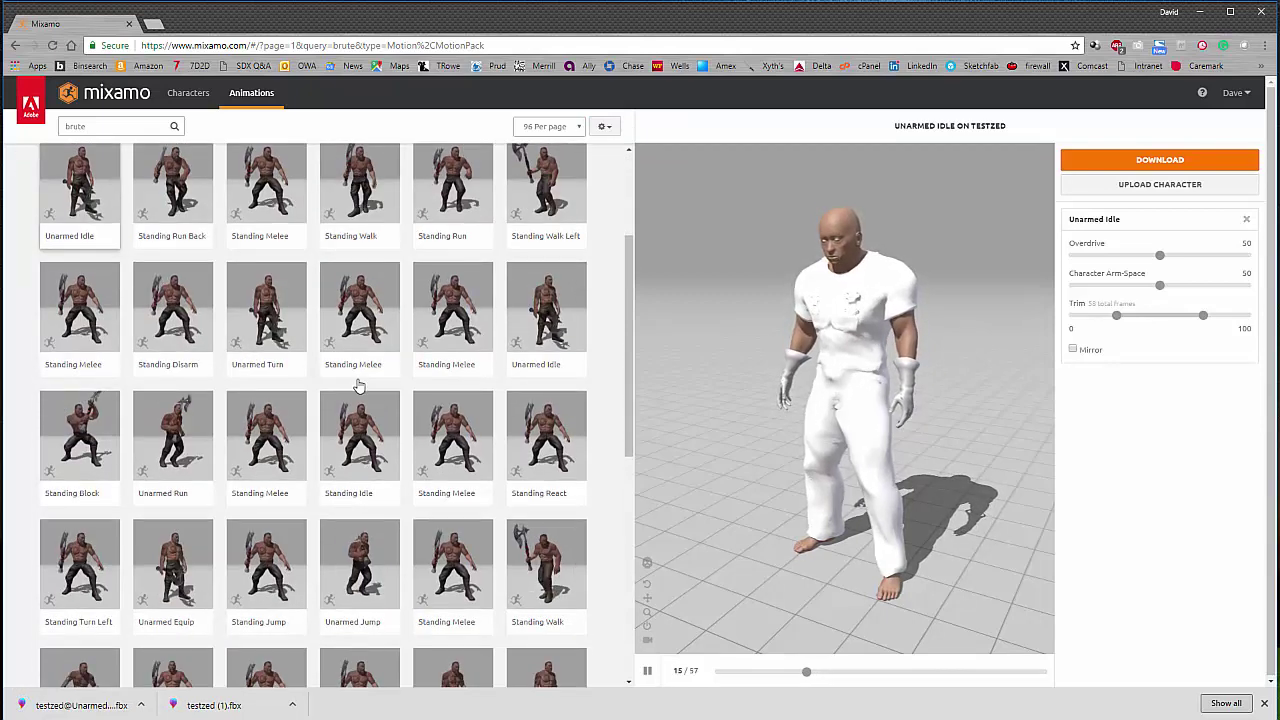
{"action": "scroll", "coordinate": [360, 395], "scroll_direction": "down", "scroll_amount": 3}
{"action": "scroll", "coordinate": [358, 395], "scroll_direction": "down", "scroll_amount": 2}
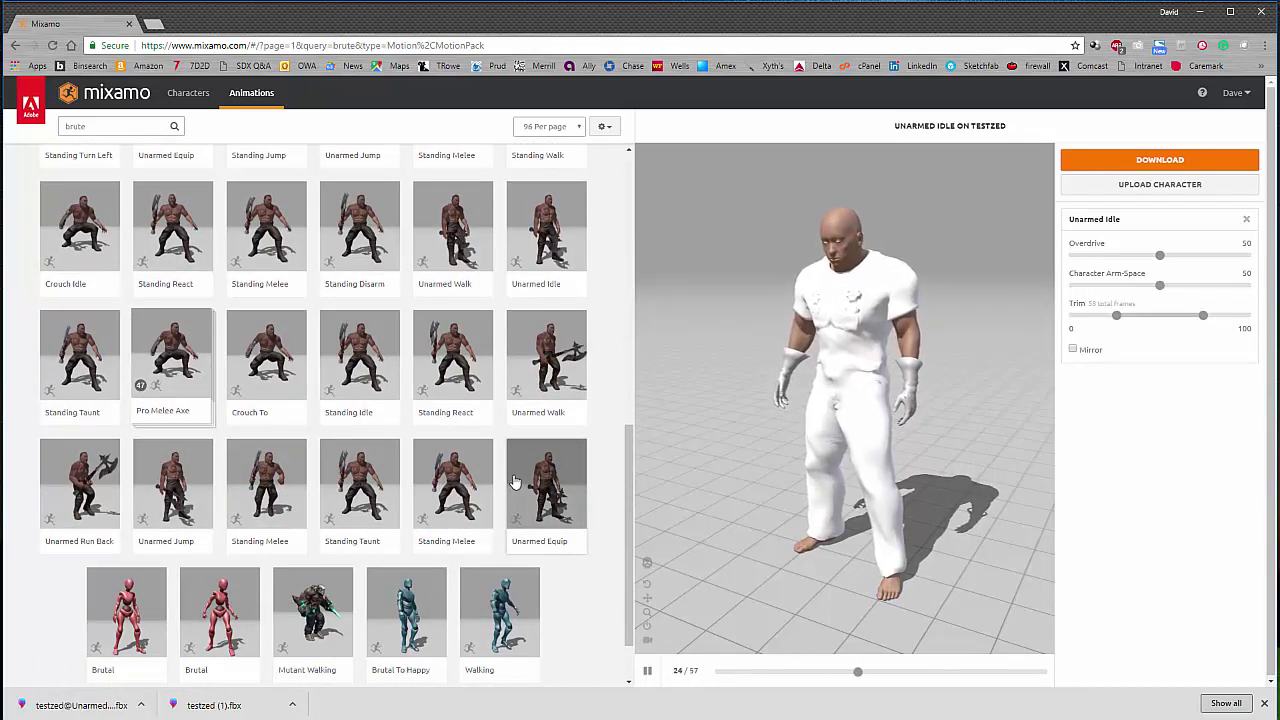
{"action": "left_click", "coordinate": [561, 366]}
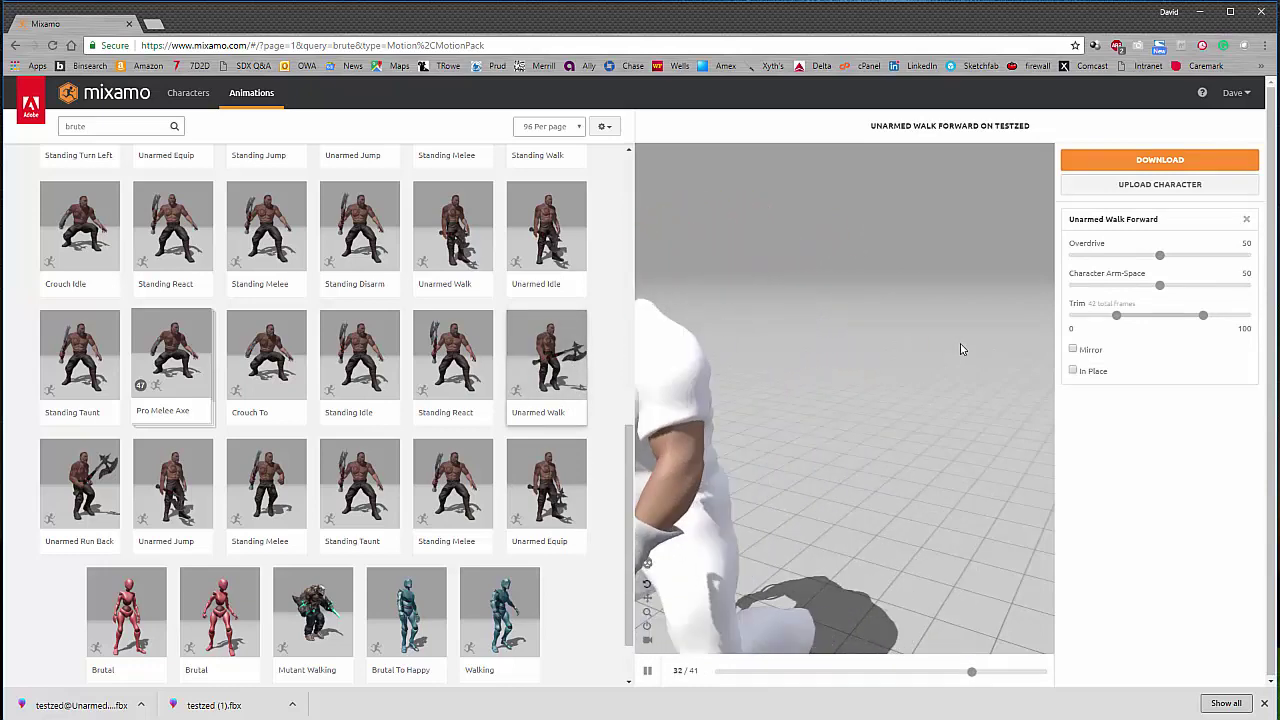
{"action": "left_click", "coordinate": [1073, 371]}
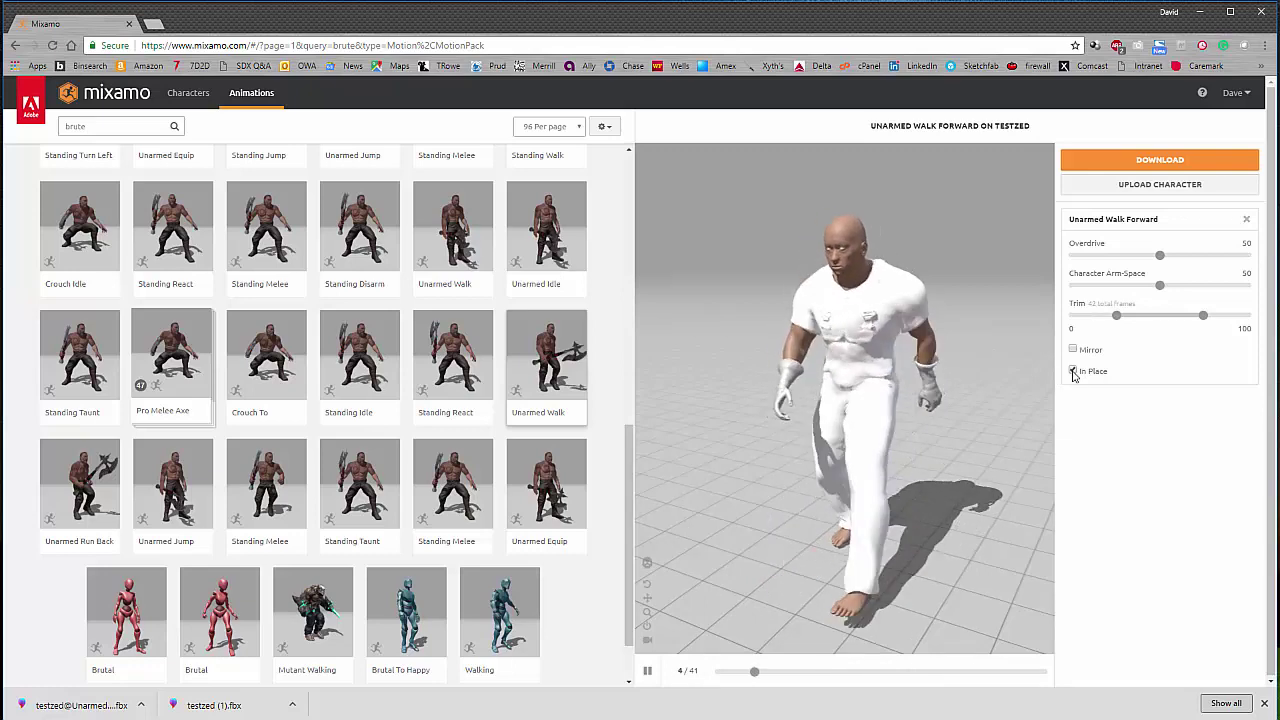
Step: Save the walk as testzed@Unarmed Walk Forward.fbx, FBX for Unity without skin, on the Desktop
{"action": "left_click", "coordinate": [1233, 92]}
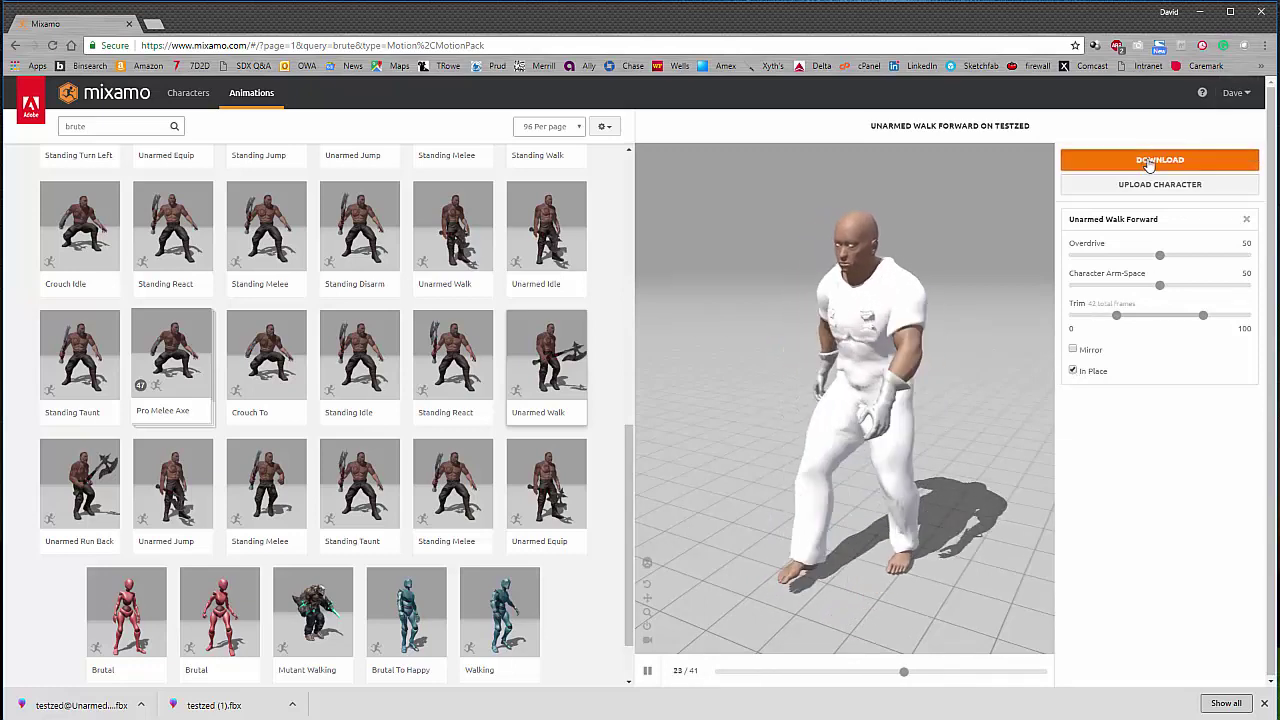
{"action": "left_click", "coordinate": [1160, 160]}
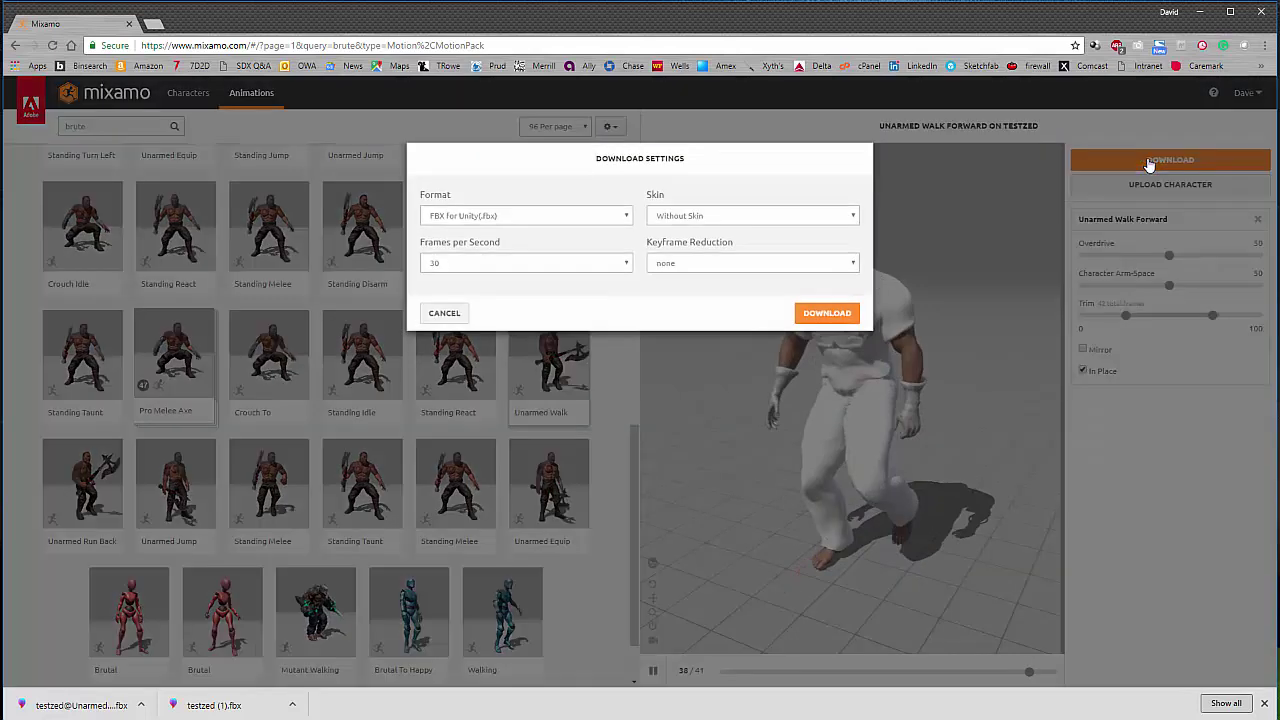
{"action": "left_click", "coordinate": [830, 315]}
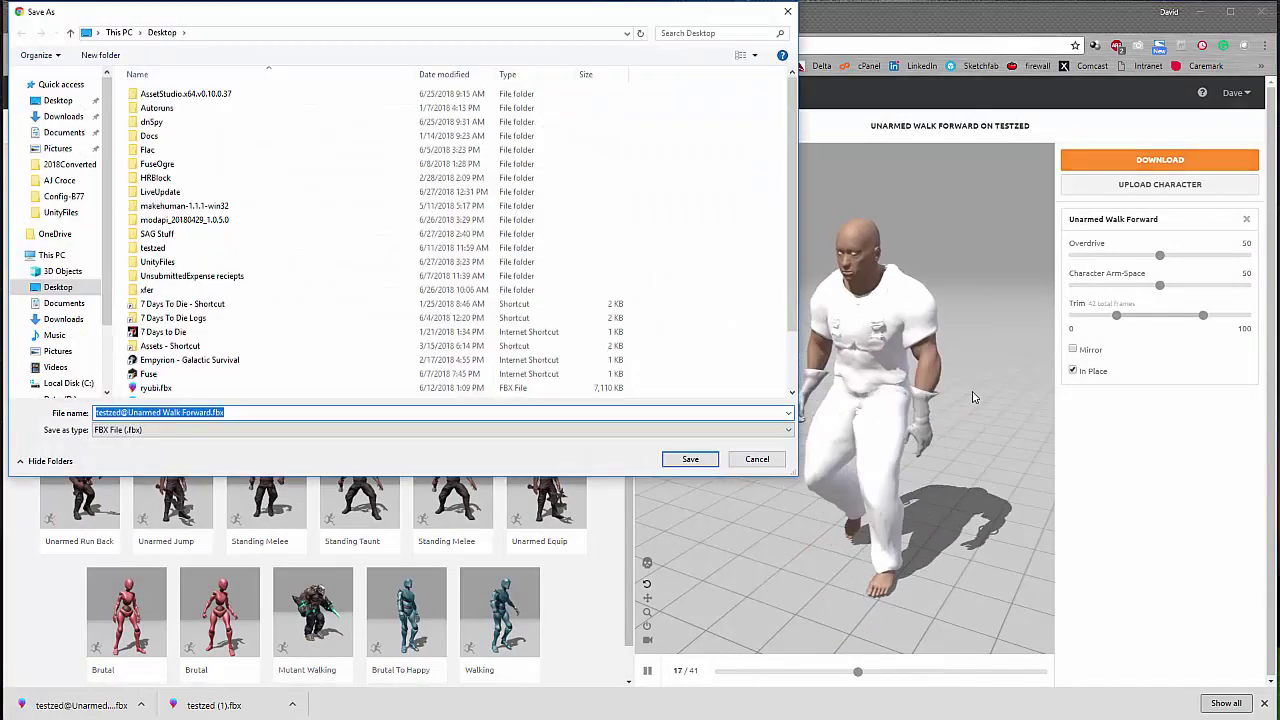
{"action": "left_click", "coordinate": [690, 459]}
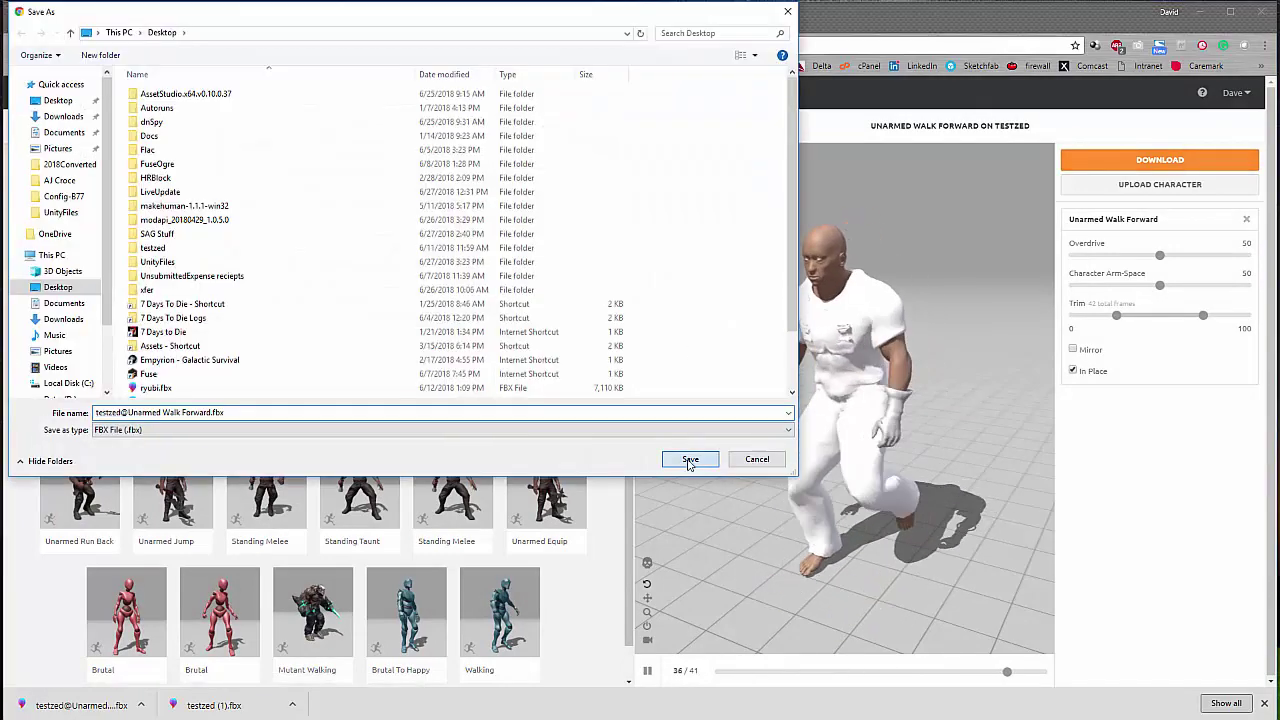
Step: Pause the preview and delete the testzed character from the scene
{"action": "left_click", "coordinate": [647, 671]}
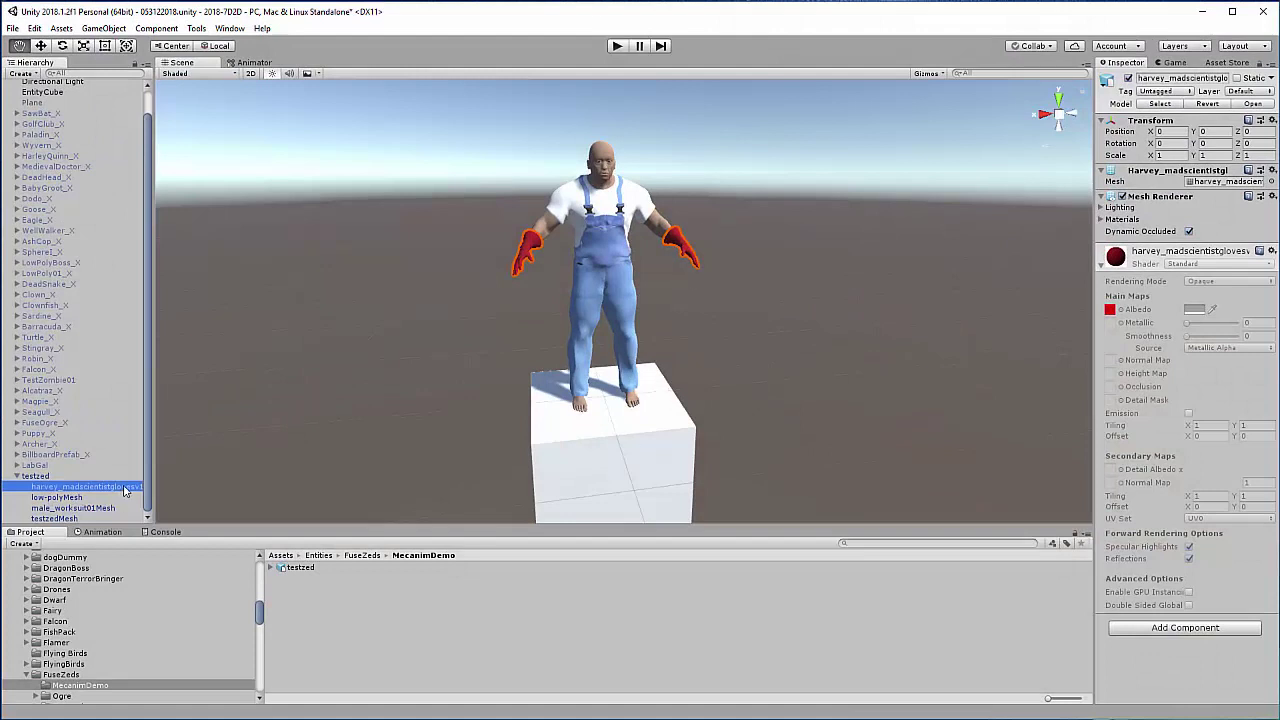
{"action": "left_click", "coordinate": [36, 477]}
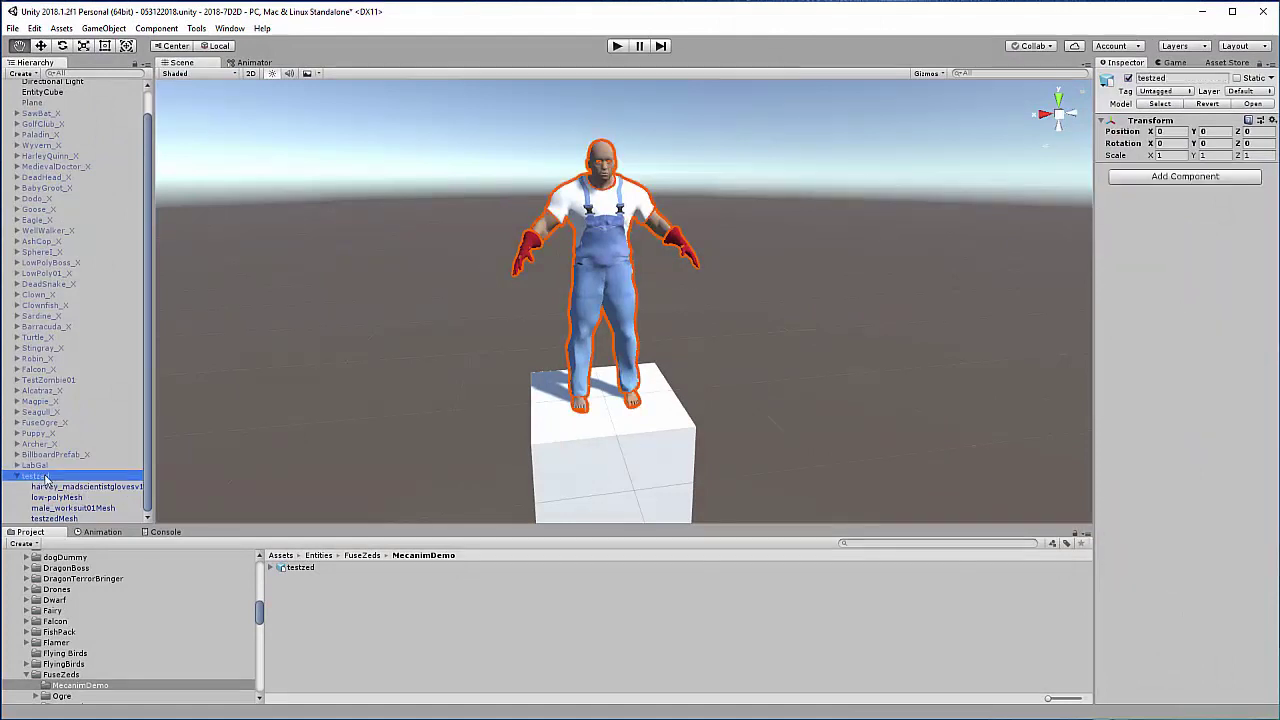
{"action": "key", "text": "Delete"}
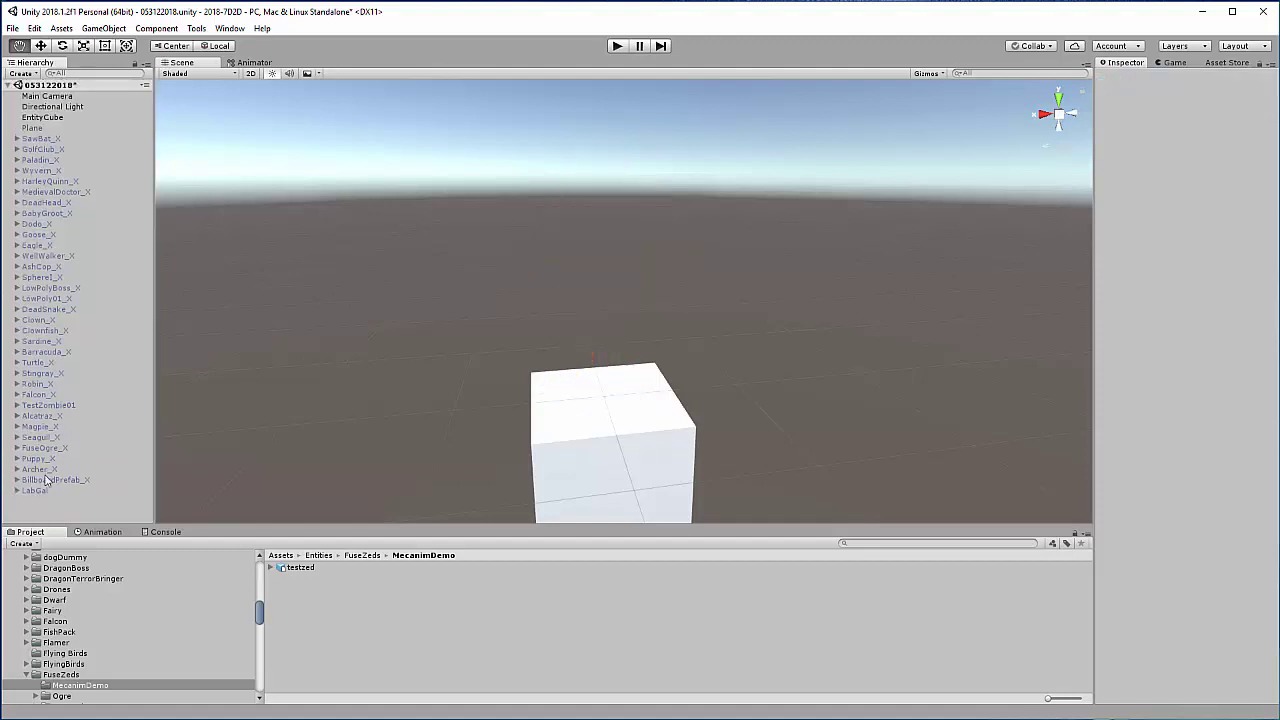
Step: Select the testzed model asset and expand then collapse its sub-assets
{"action": "left_click", "coordinate": [300, 568]}
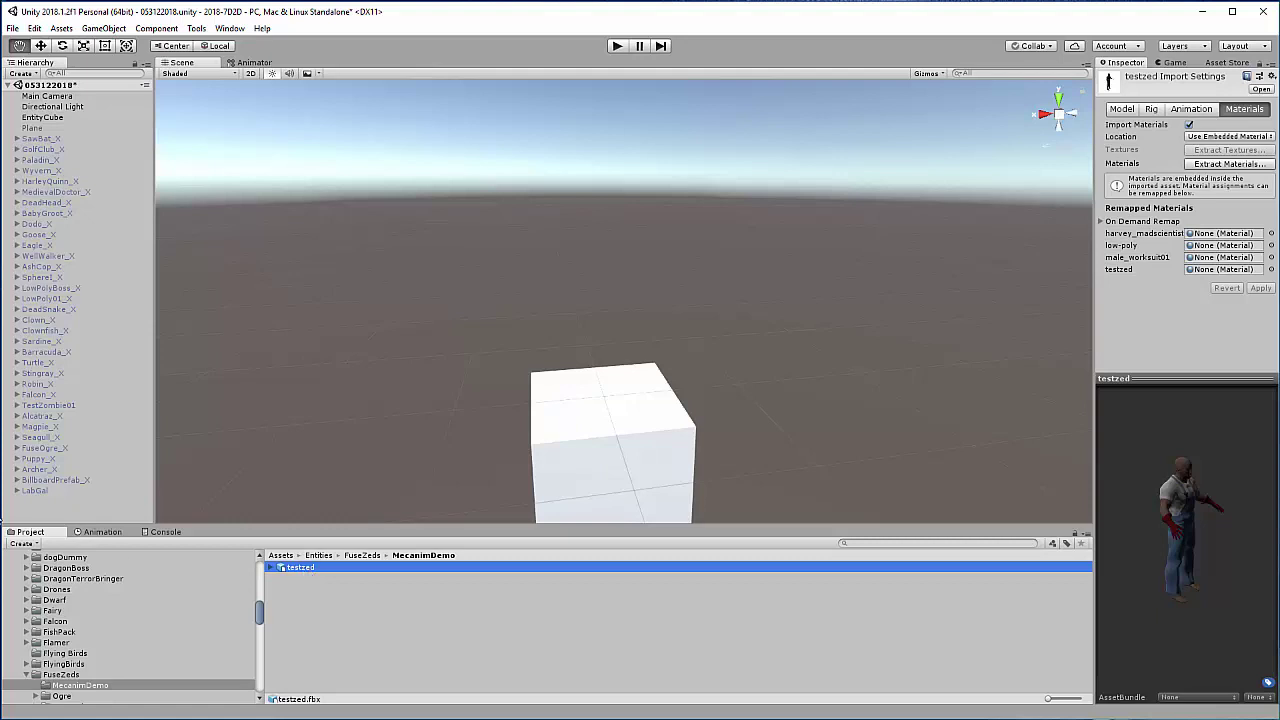
{"action": "left_click", "coordinate": [270, 568]}
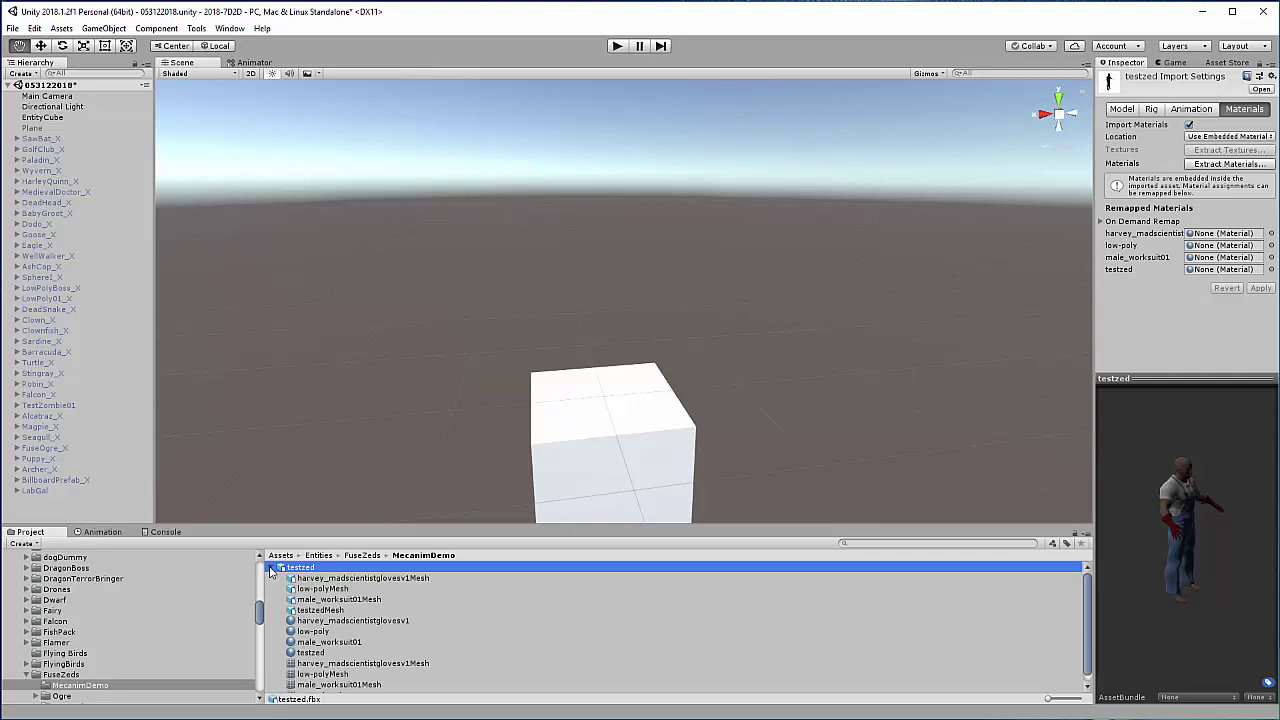
{"action": "left_click", "coordinate": [270, 568]}
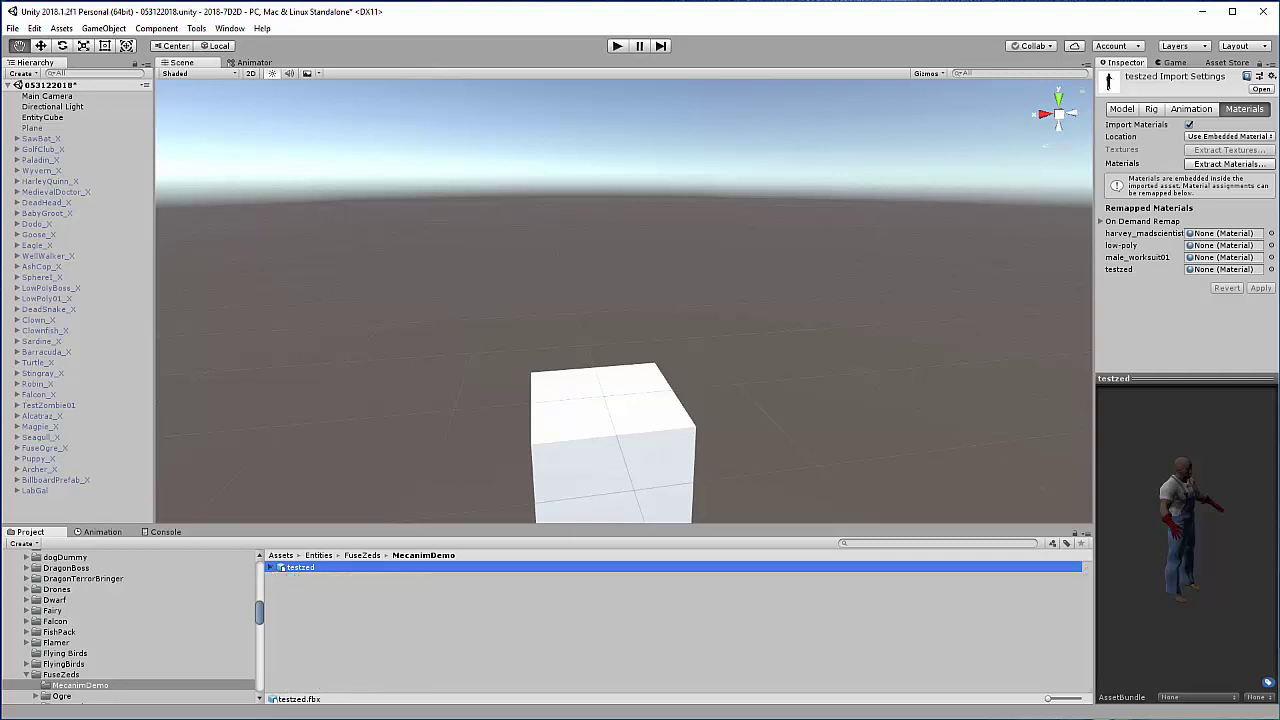
Step: Drag the demotestzed asset into the Hierarchy to place it on the cube
{"action": "right_click", "coordinate": [0, 266]}
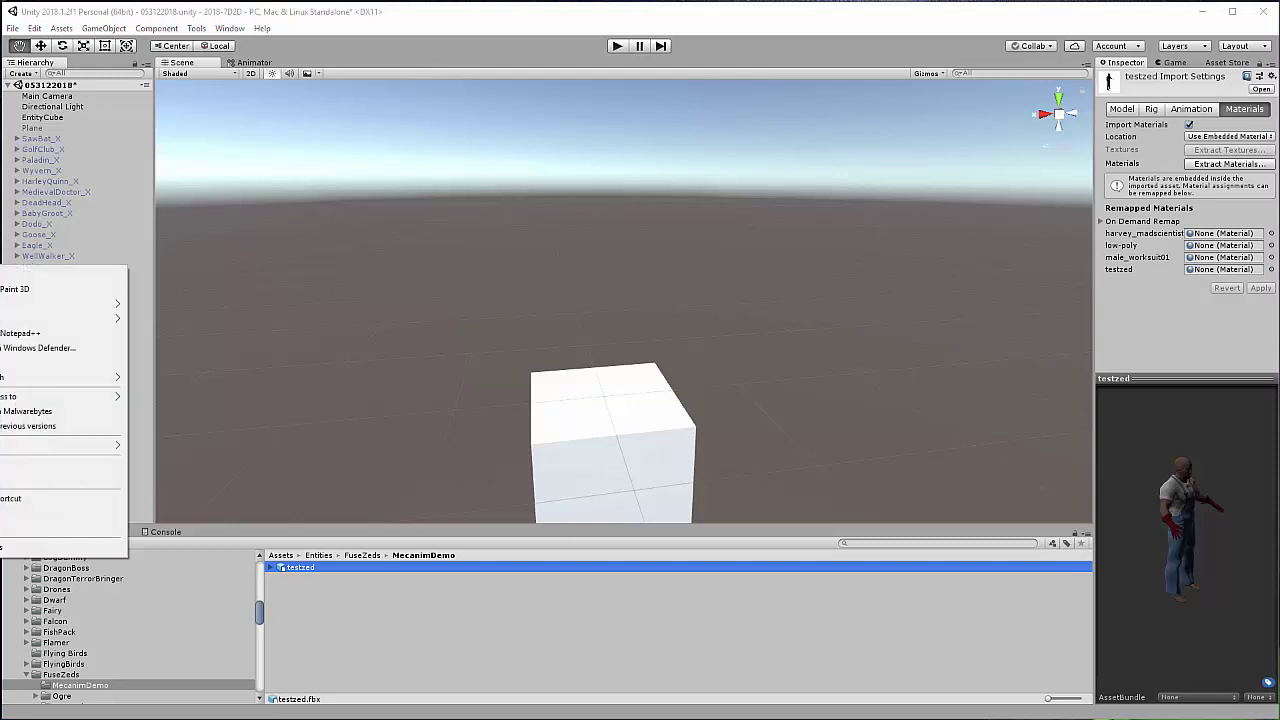
{"action": "key", "text": "Escape"}
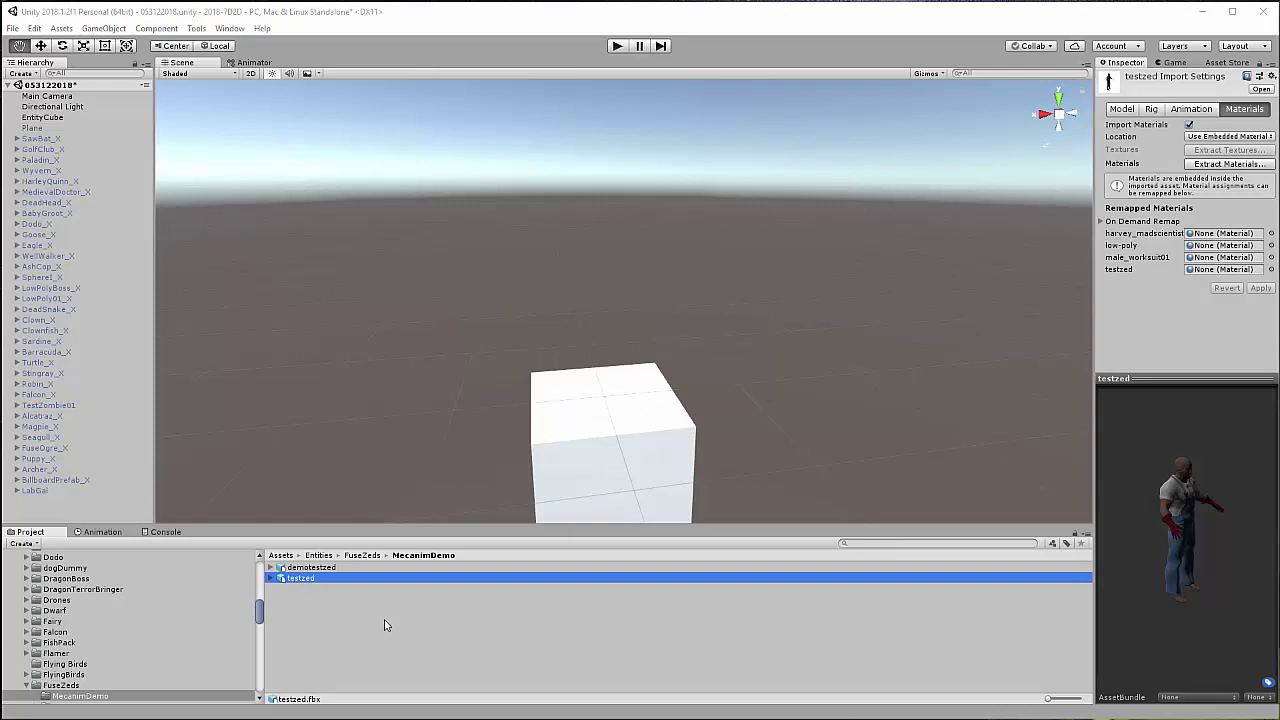
{"action": "left_click", "coordinate": [304, 568]}
{"action": "left_click_drag", "start_coordinate": [305, 571], "coordinate": [40, 510]}
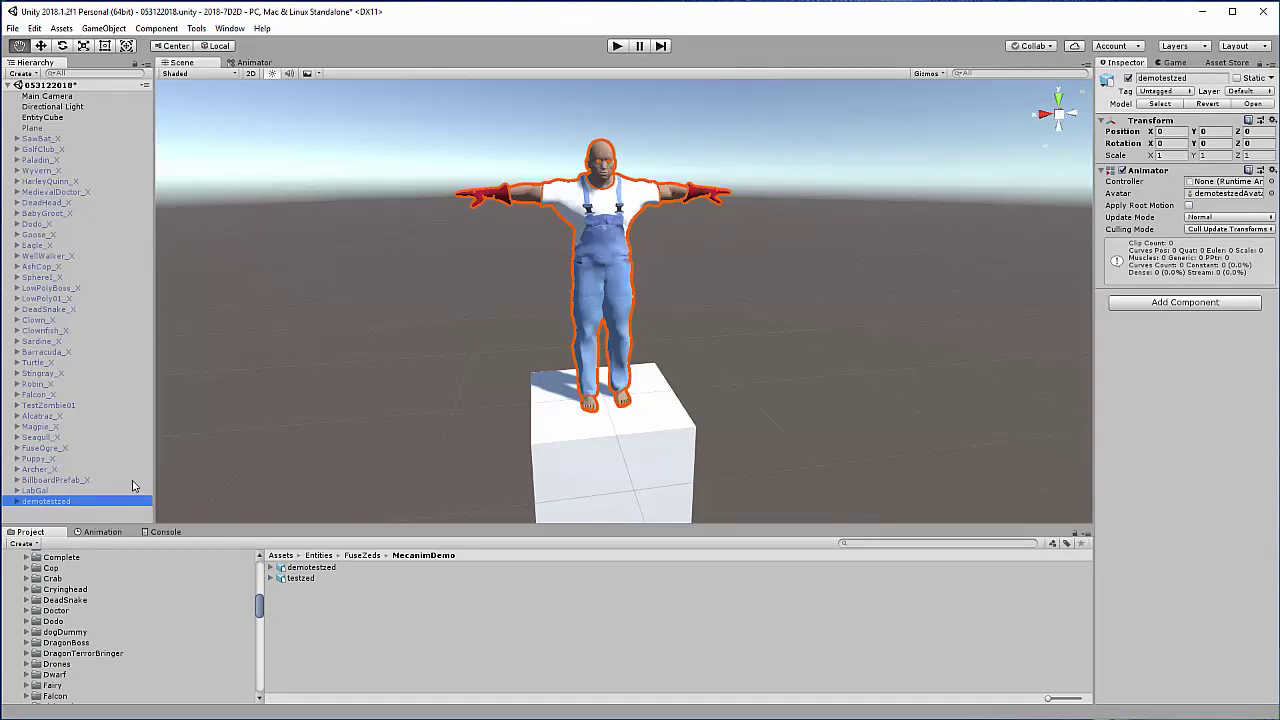
Step: Expand demotestzed and its mixamorig:Hips bones, then collapse the Hips node
{"action": "left_click", "coordinate": [17, 502]}
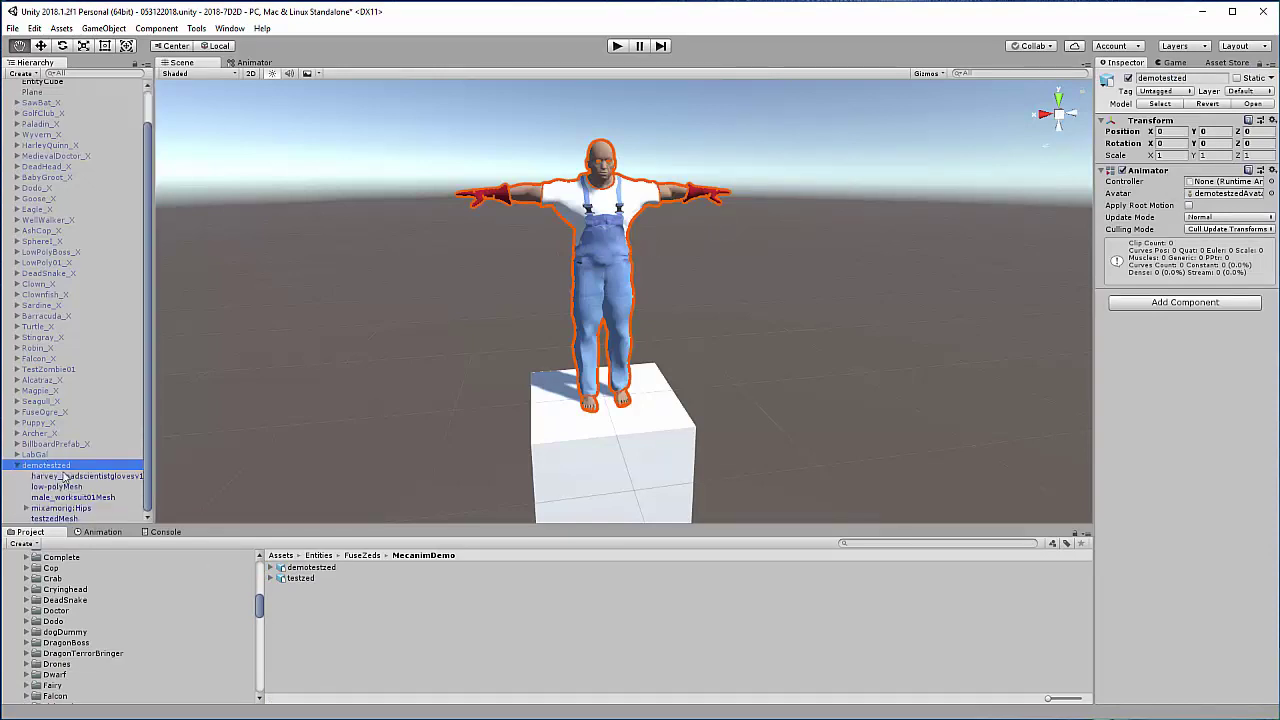
{"action": "left_click", "coordinate": [26, 508]}
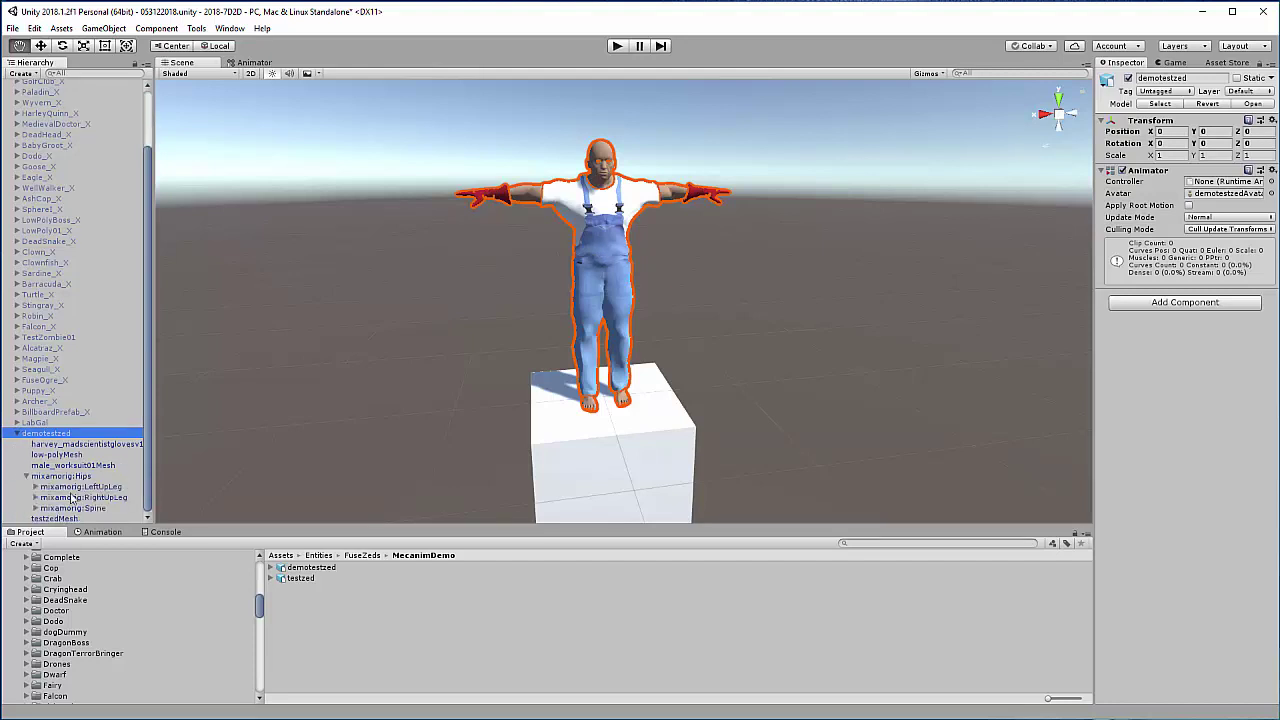
{"action": "left_click", "coordinate": [26, 477]}
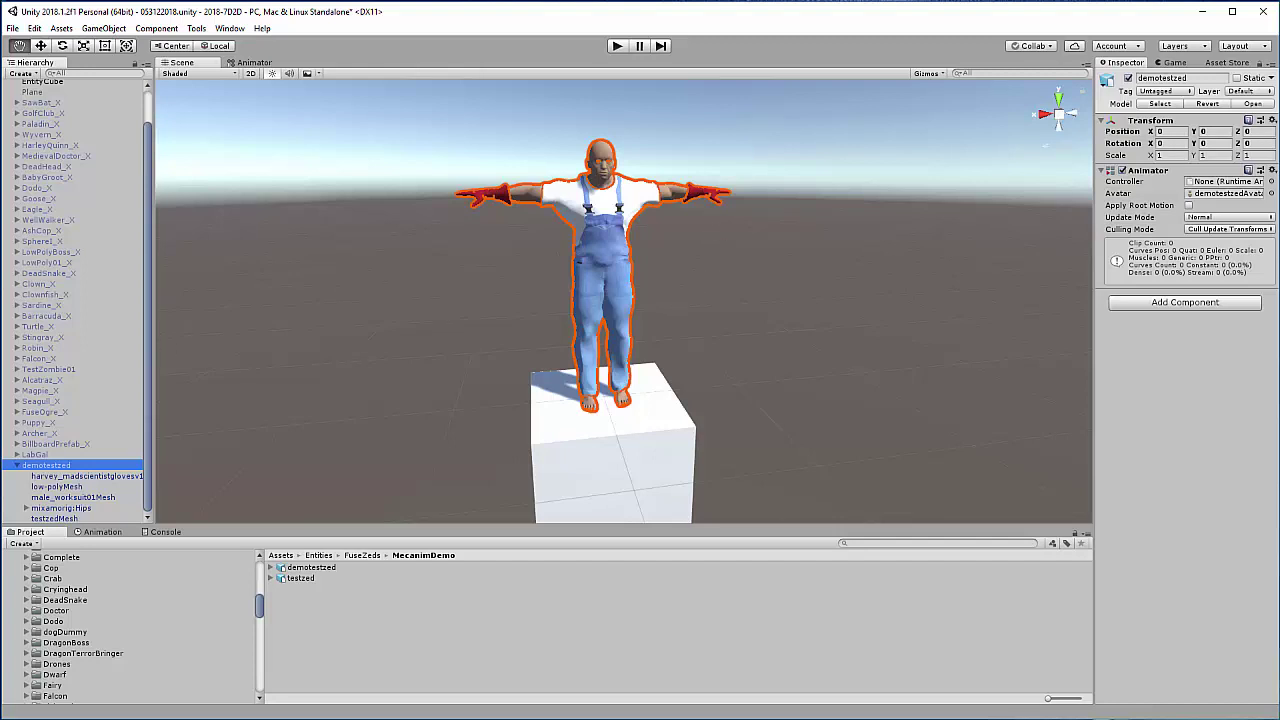
Step: Import the testzed@Unarmed Idle and Walk Forward FBX files into MecanimDemo and expand both
{"action": "left_click_drag", "start_coordinate": [46, 465], "coordinate": [382, 617]}
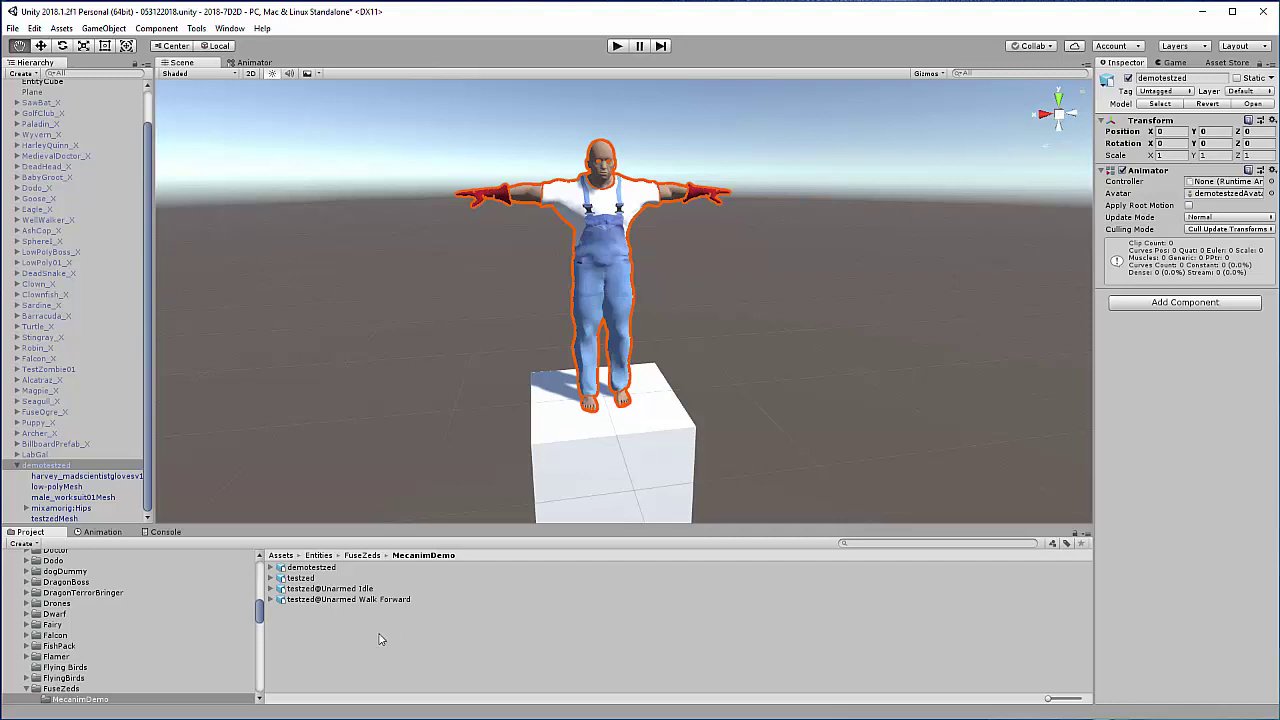
{"action": "left_click", "coordinate": [270, 589]}
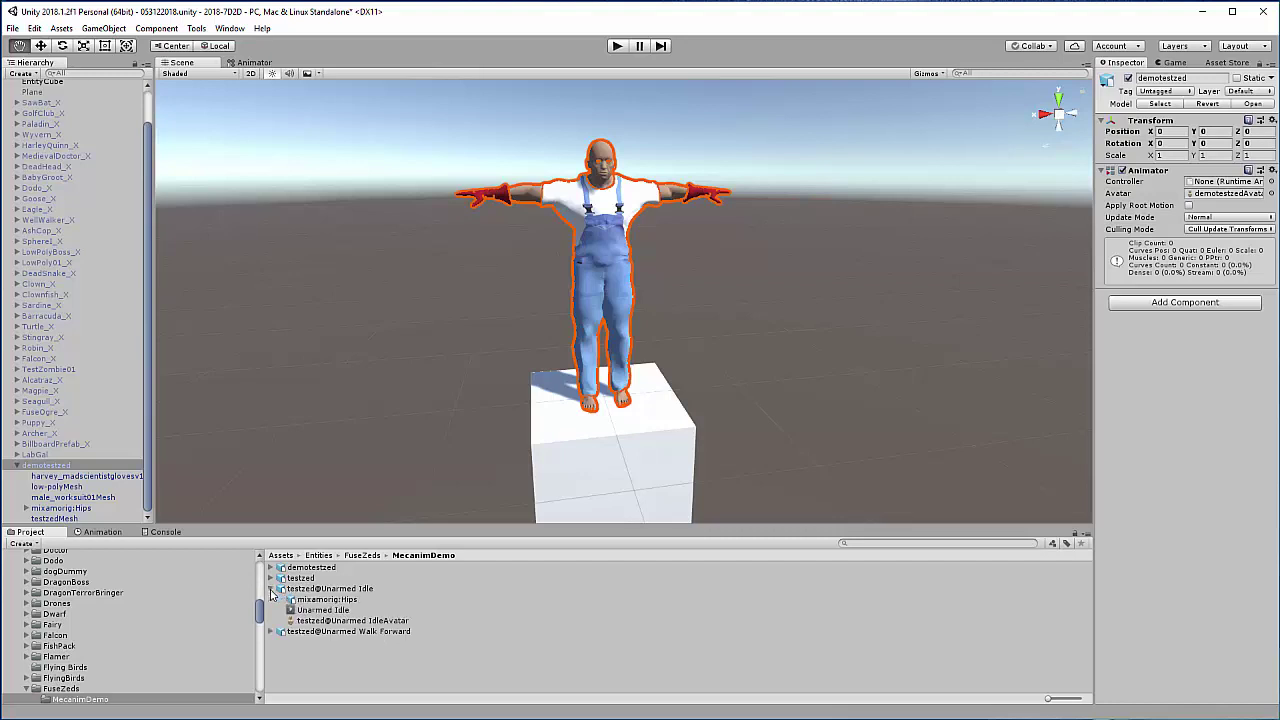
{"action": "left_click", "coordinate": [271, 632]}
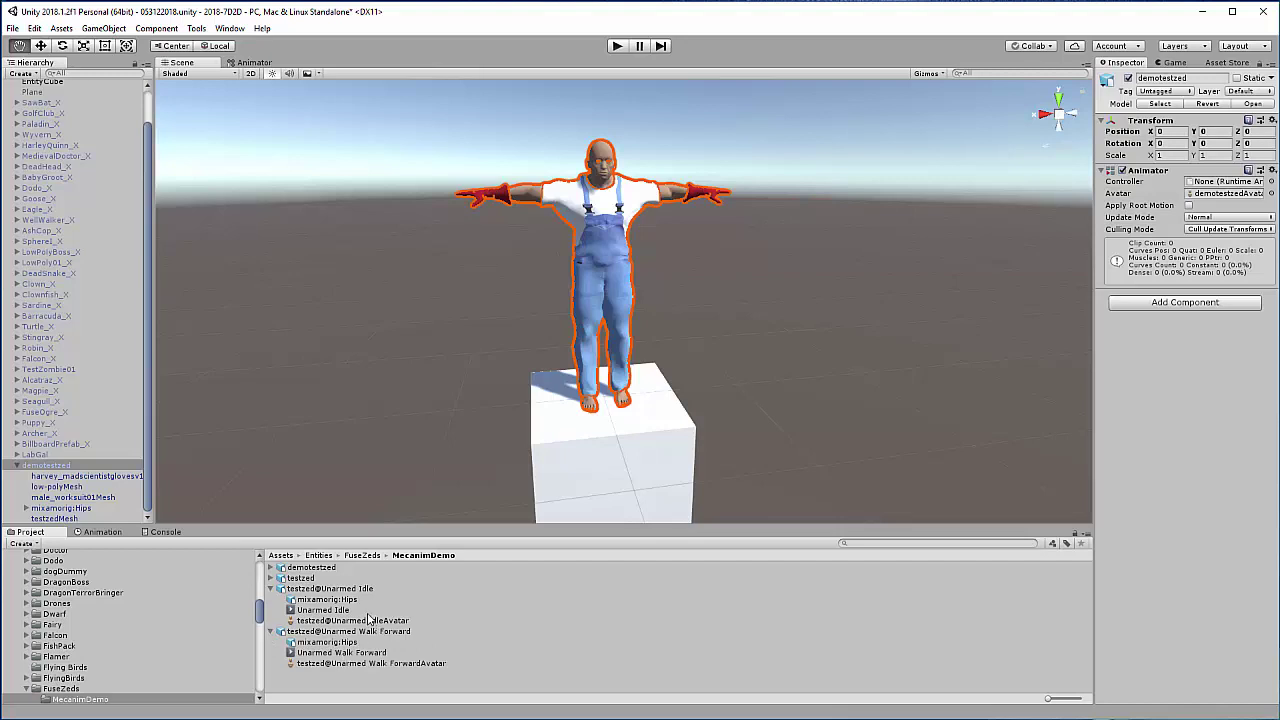
Step: Preview the Unarmed Idle clip, then select the EntityCube object
{"action": "left_click", "coordinate": [322, 610]}
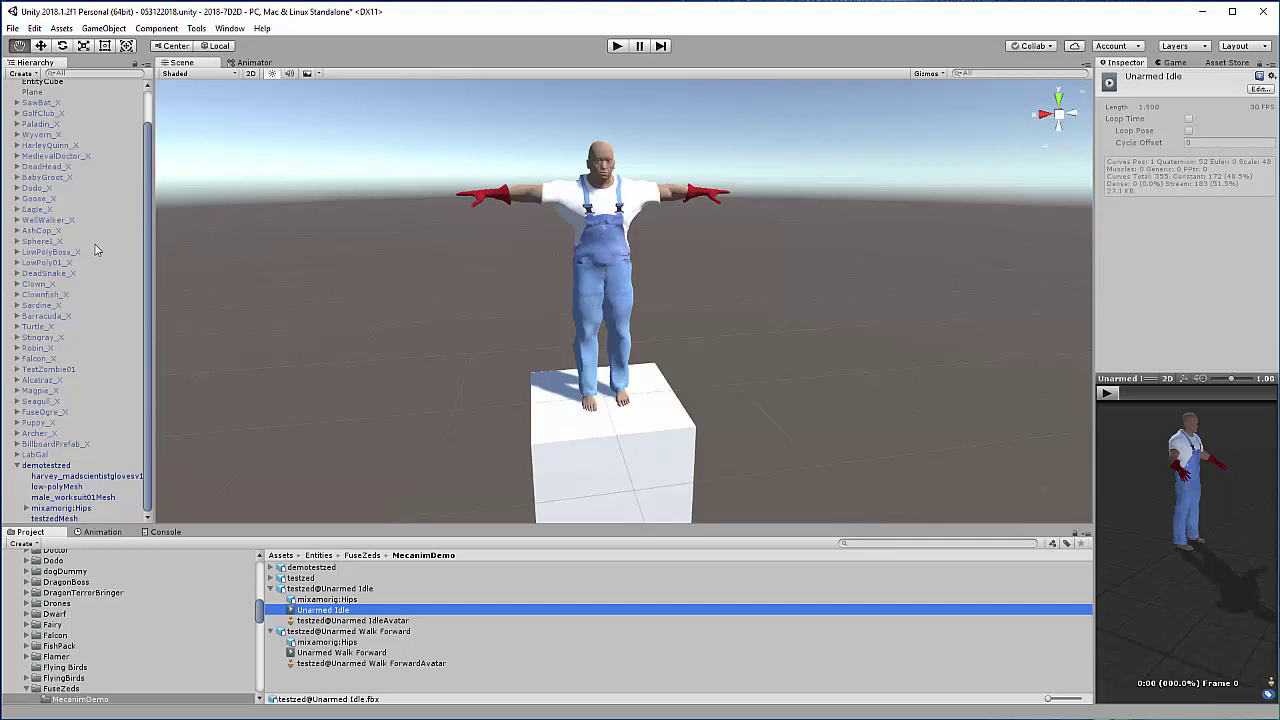
{"action": "scroll", "coordinate": [97, 250], "scroll_direction": "up", "scroll_amount": 2}
{"action": "left_click", "coordinate": [57, 119]}
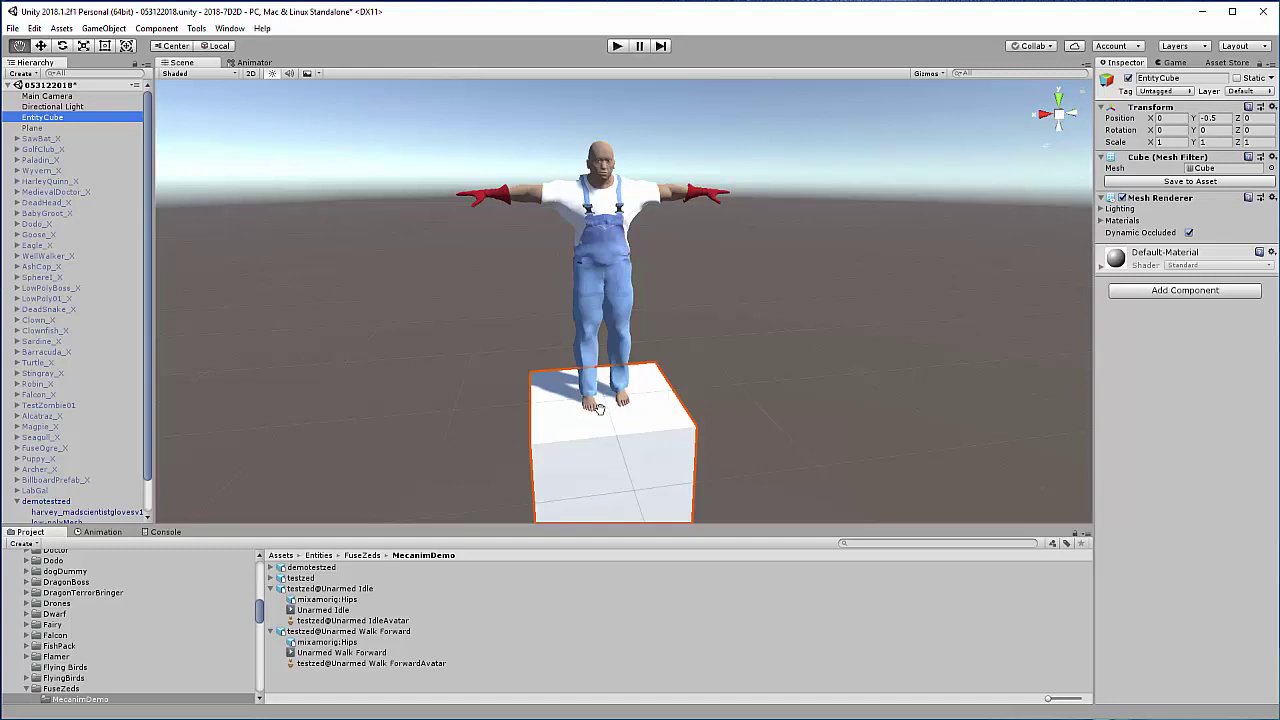
{"action": "left_click", "coordinate": [36, 128]}
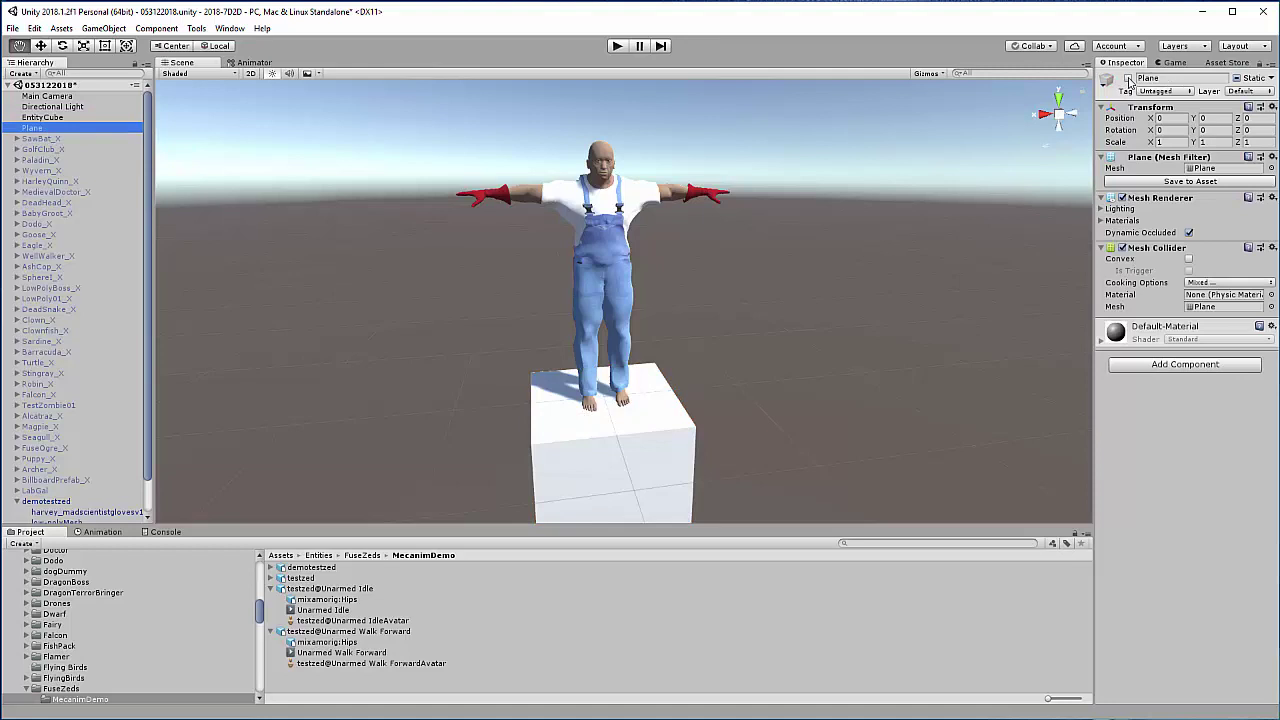
{"action": "left_click", "coordinate": [1128, 78]}
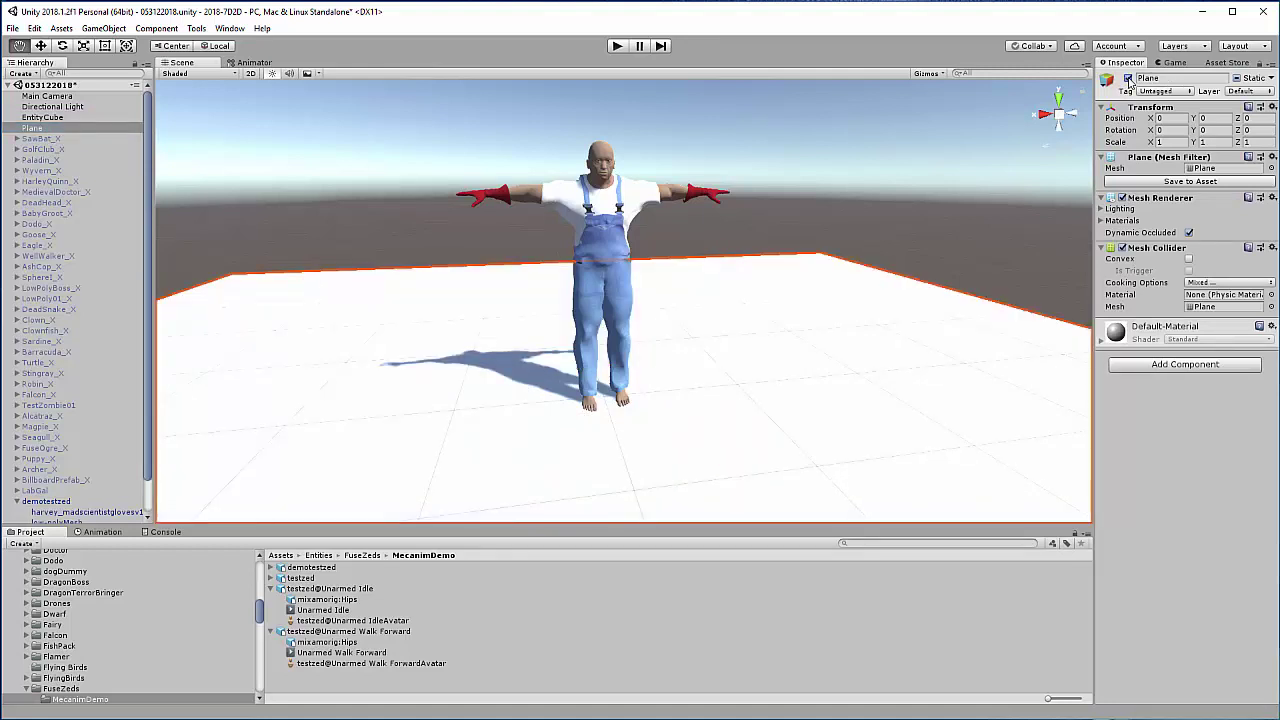
{"action": "left_click", "coordinate": [1128, 78]}
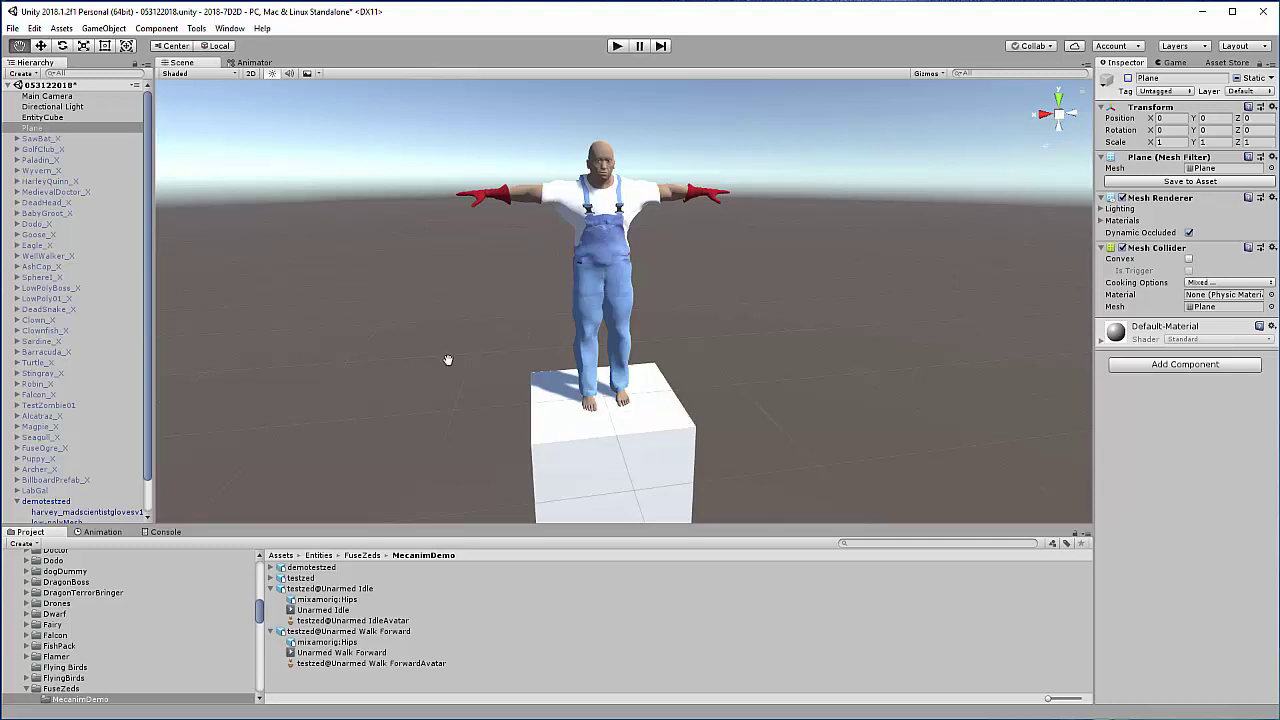
{"action": "scroll", "coordinate": [695, 307], "scroll_direction": "down", "scroll_amount": 1}
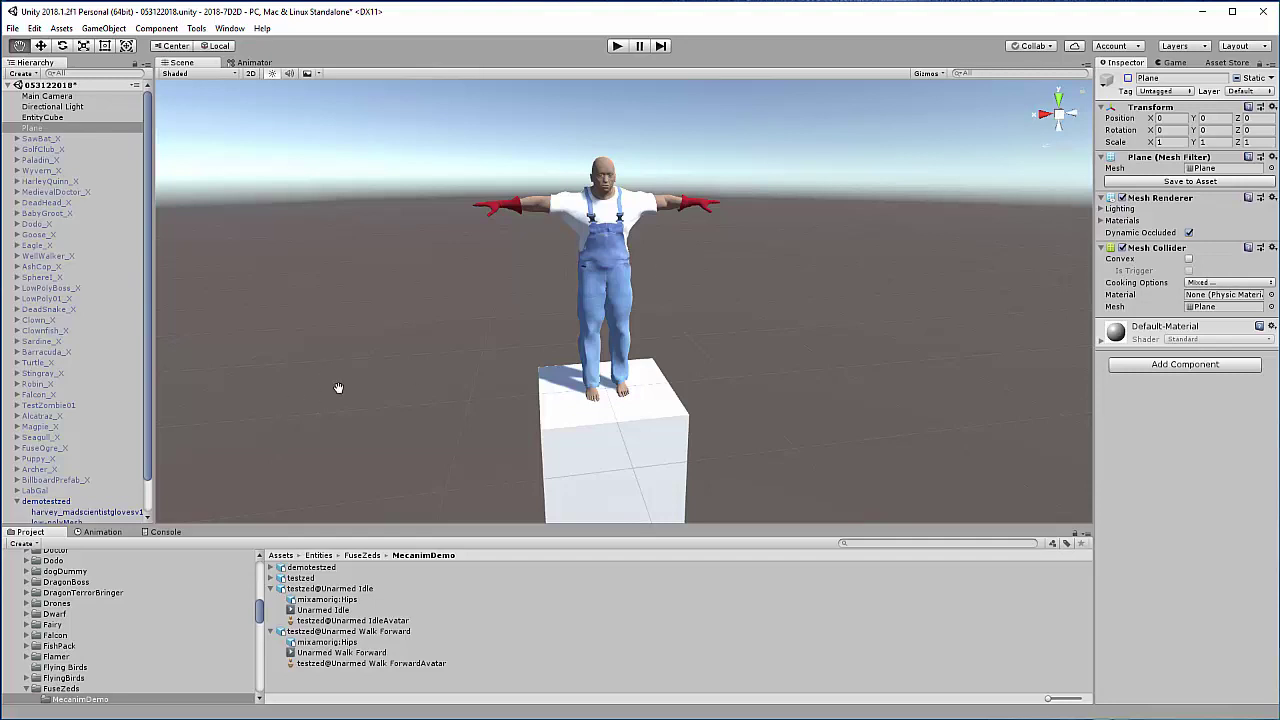
Step: Unfold mixamorig:Hips and both leg chains down to LeftFoot and RightFoot
{"action": "scroll", "coordinate": [33, 508], "scroll_direction": "down", "scroll_amount": 2}
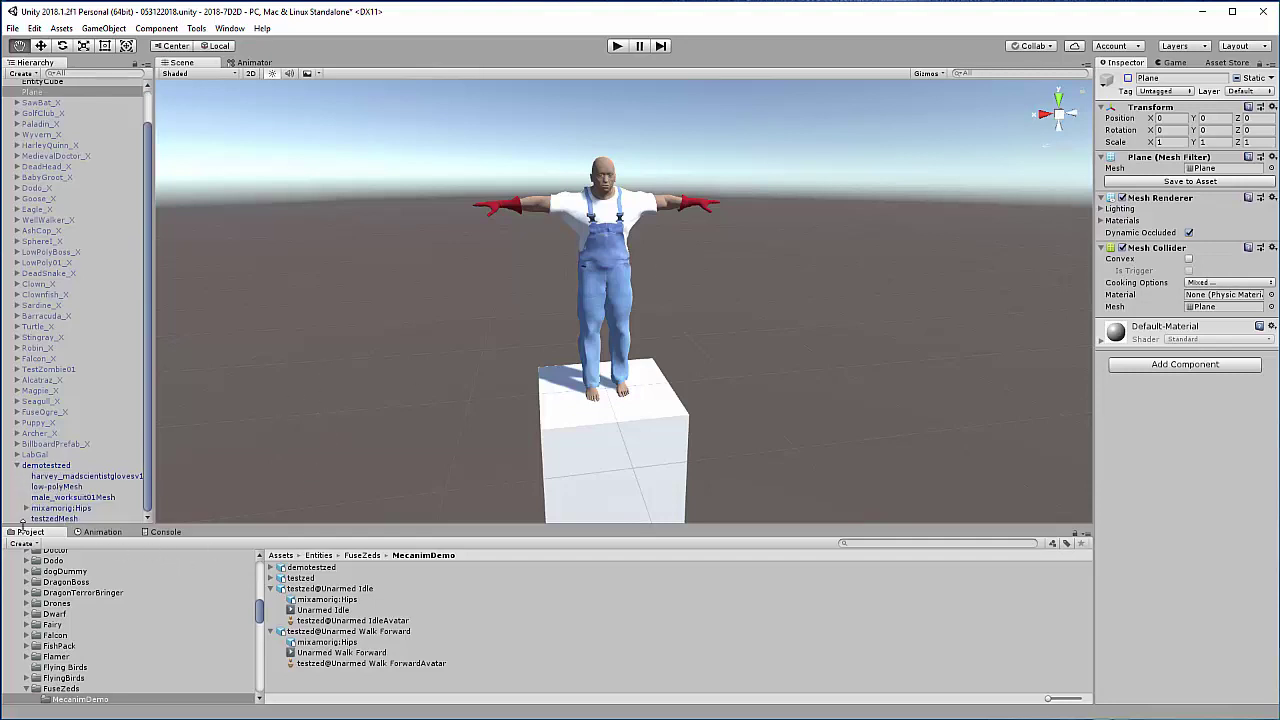
{"action": "left_click", "coordinate": [26, 509]}
{"action": "left_click", "coordinate": [26, 509]}
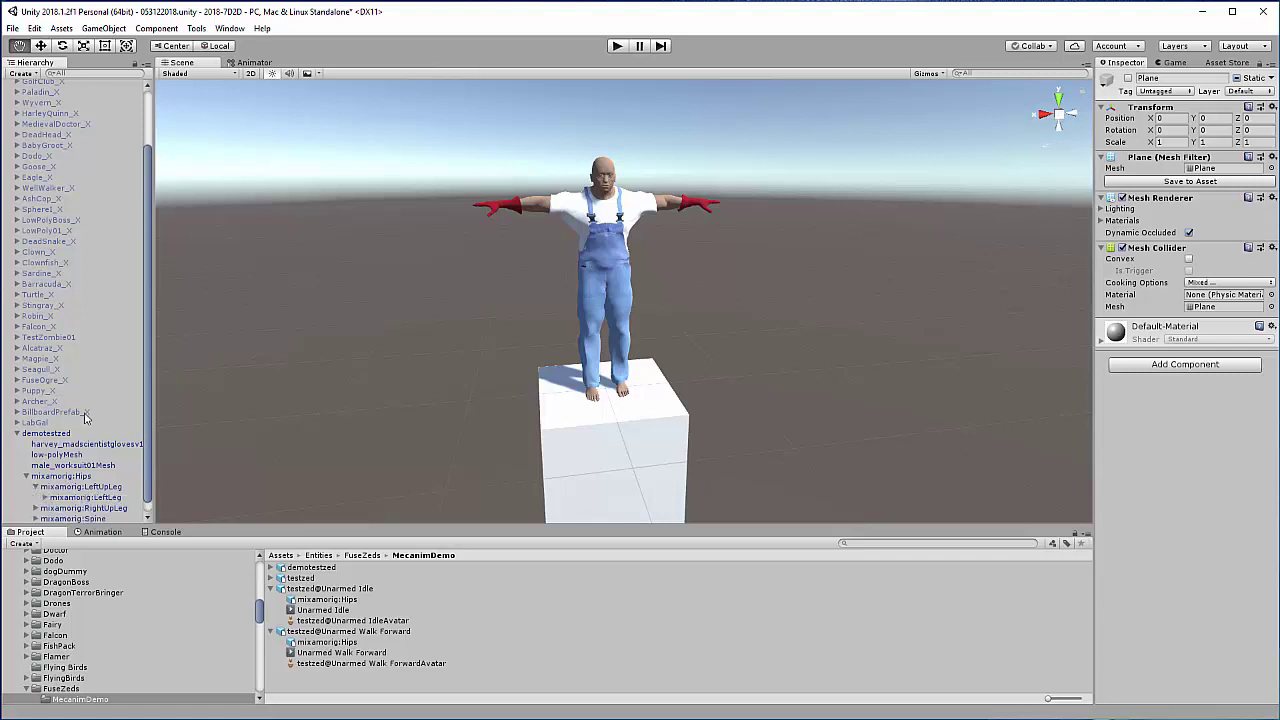
{"action": "left_click", "coordinate": [35, 487]}
{"action": "left_click", "coordinate": [35, 498]}
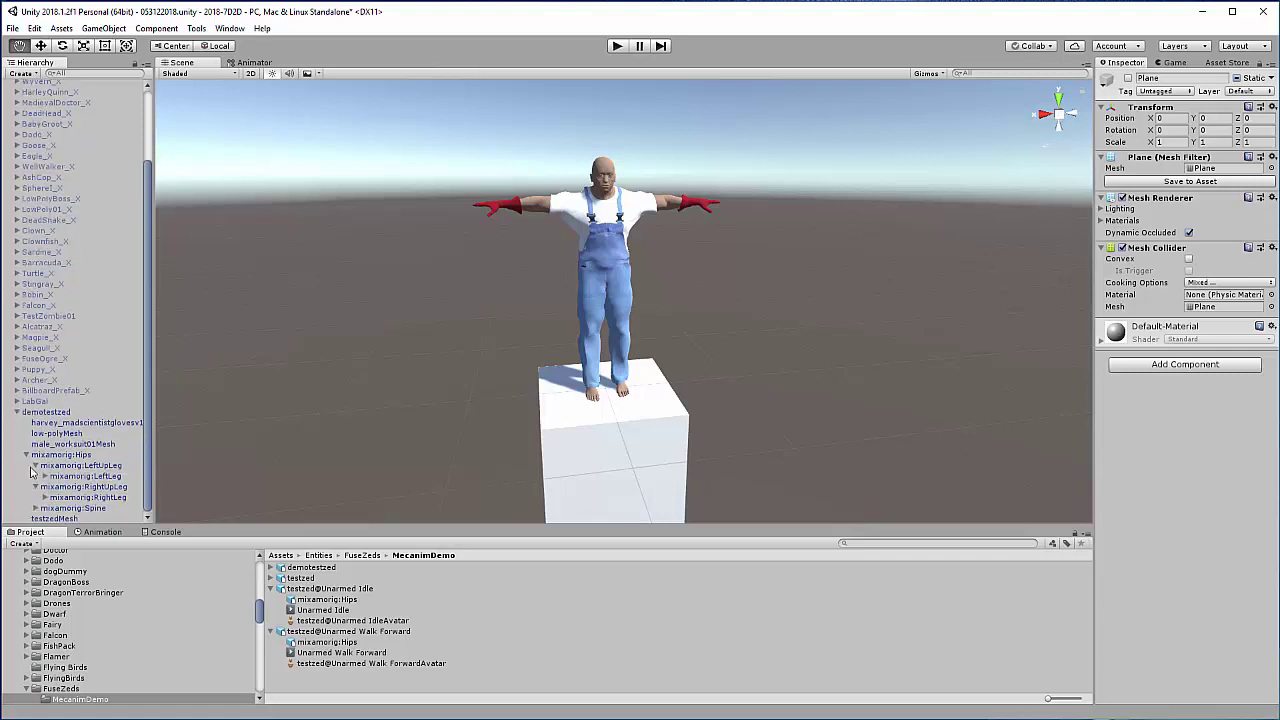
{"action": "left_click", "coordinate": [44, 477]}
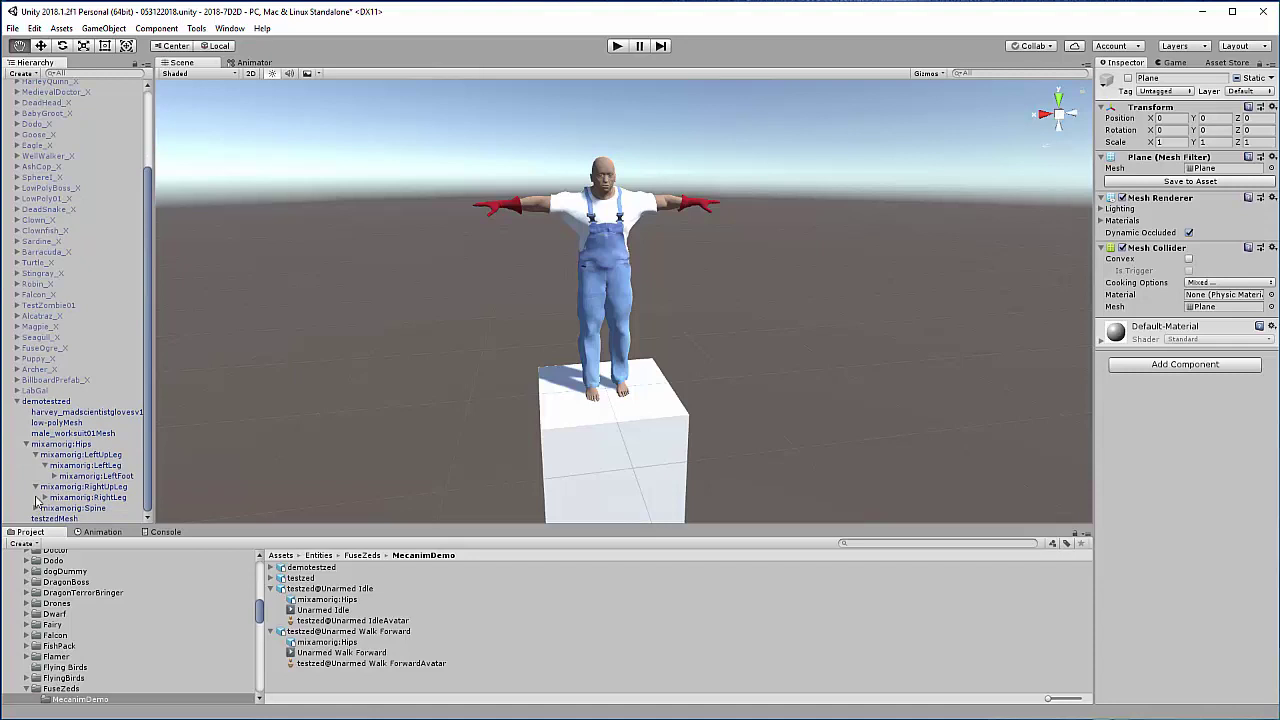
{"action": "left_click", "coordinate": [44, 497]}
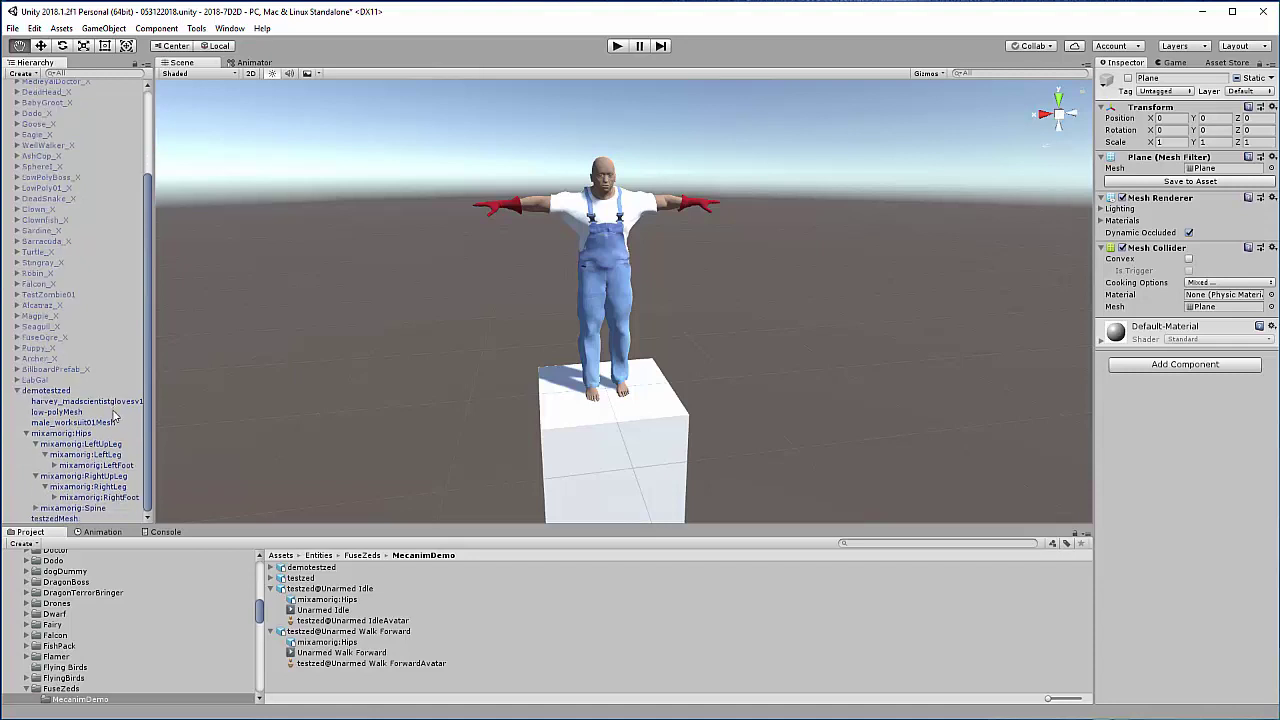
Step: Unfold Spine, Spine1, Spine2 and Neck to reveal the shoulders and Head bone
{"action": "left_click", "coordinate": [35, 508]}
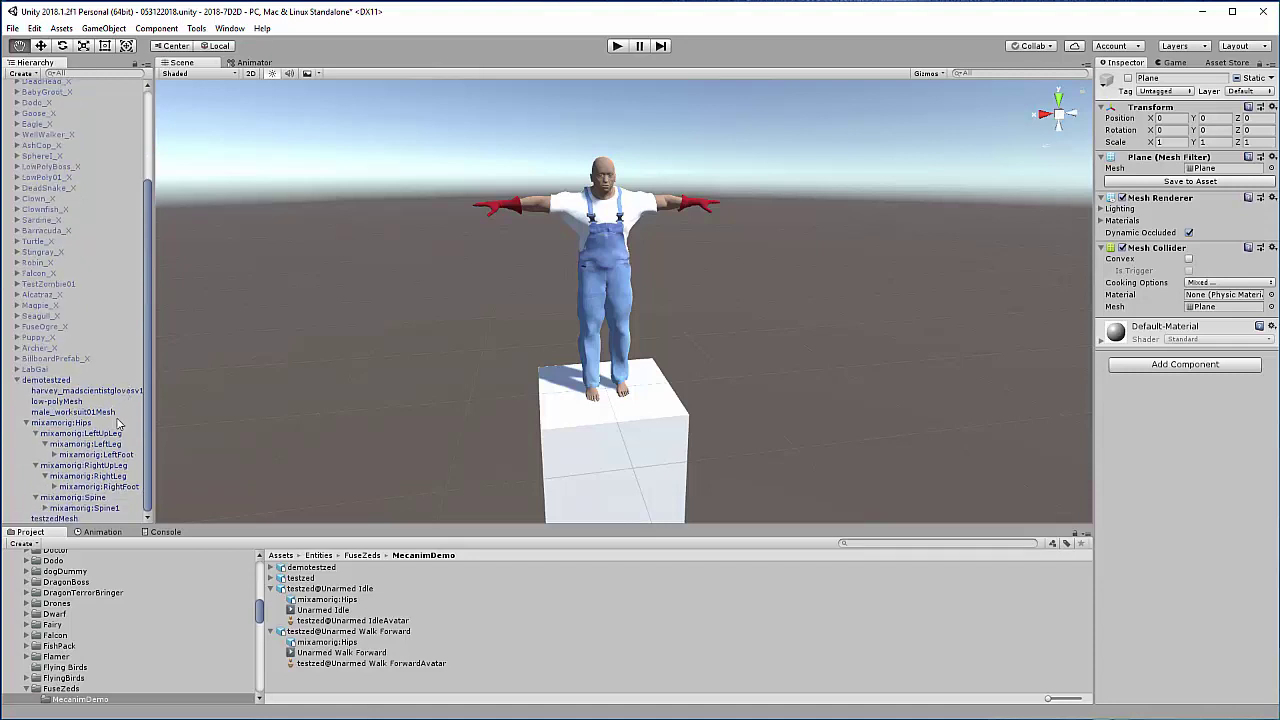
{"action": "left_click", "coordinate": [44, 508]}
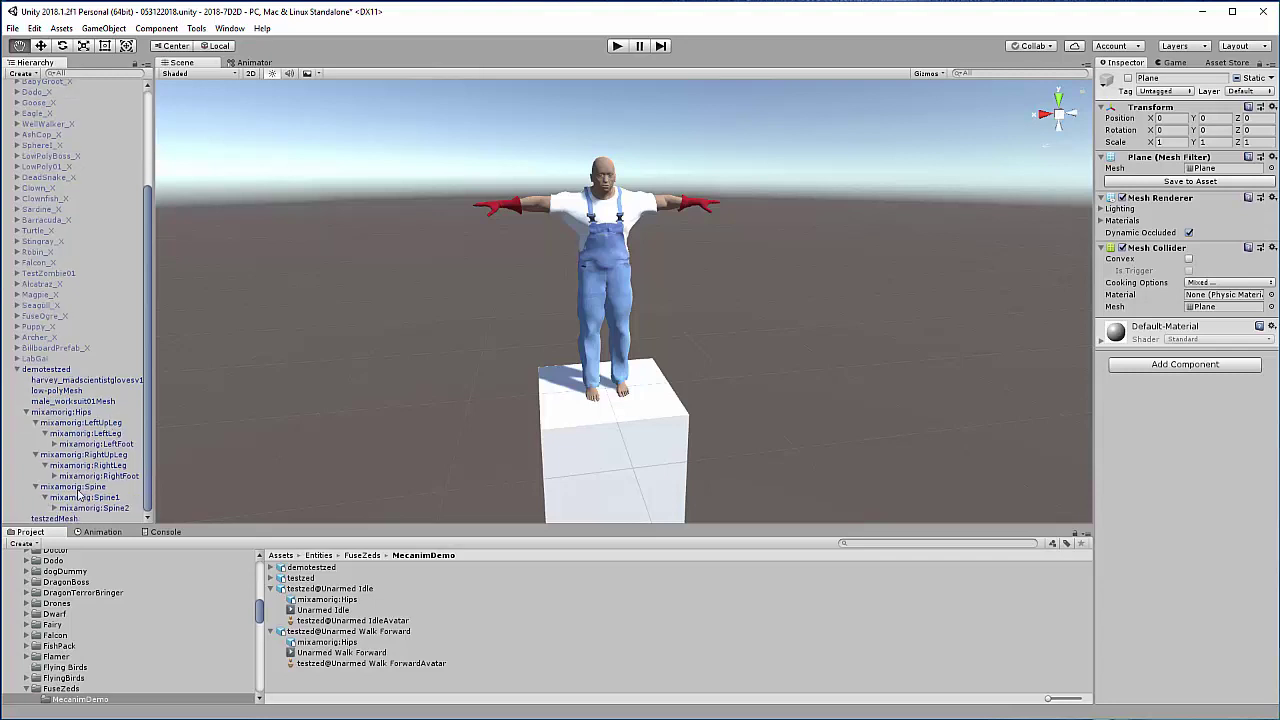
{"action": "left_click", "coordinate": [54, 508]}
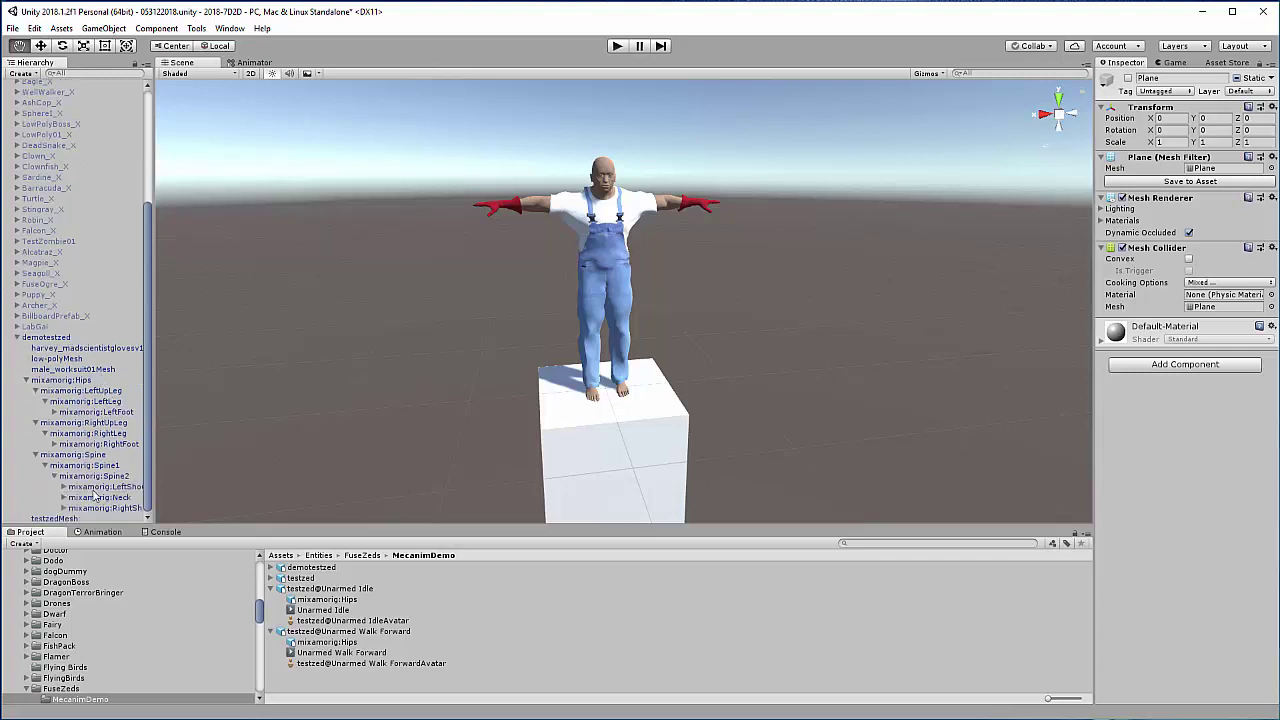
{"action": "left_click", "coordinate": [63, 497]}
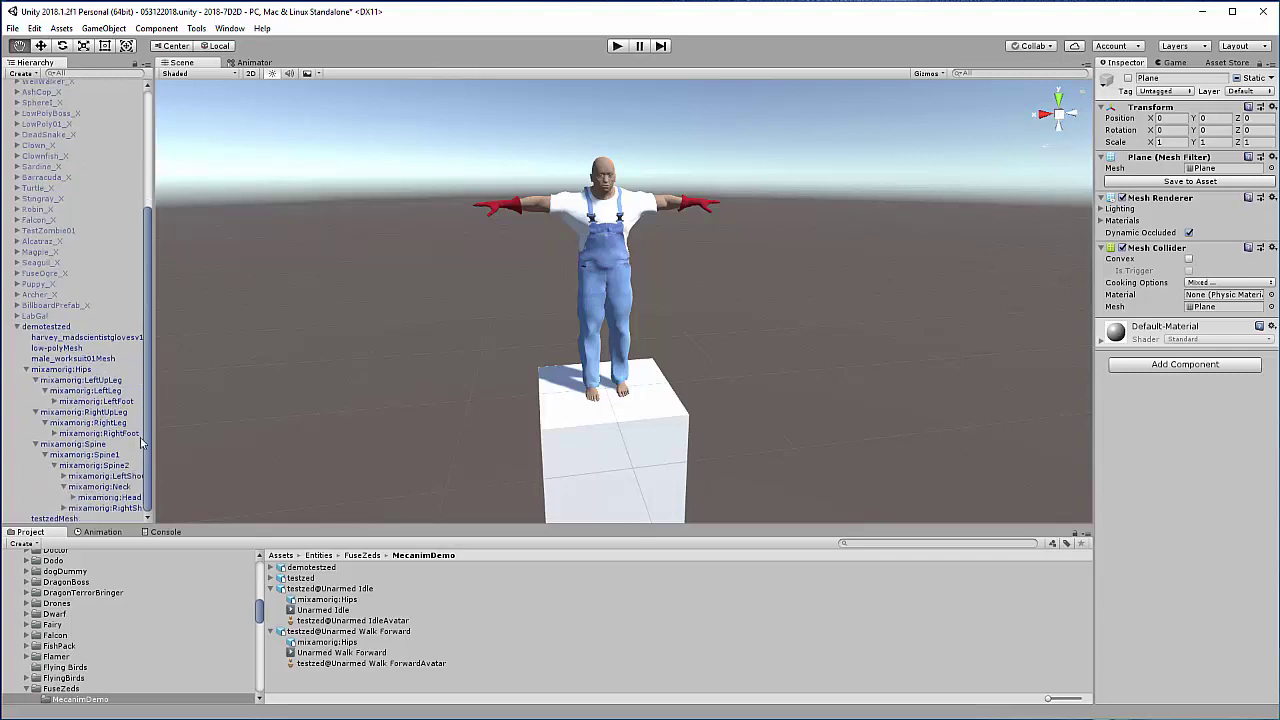
Step: Unfold the left shoulder and arm chain down to LeftForeArm
{"action": "left_click", "coordinate": [63, 477]}
{"action": "left_click", "coordinate": [72, 487]}
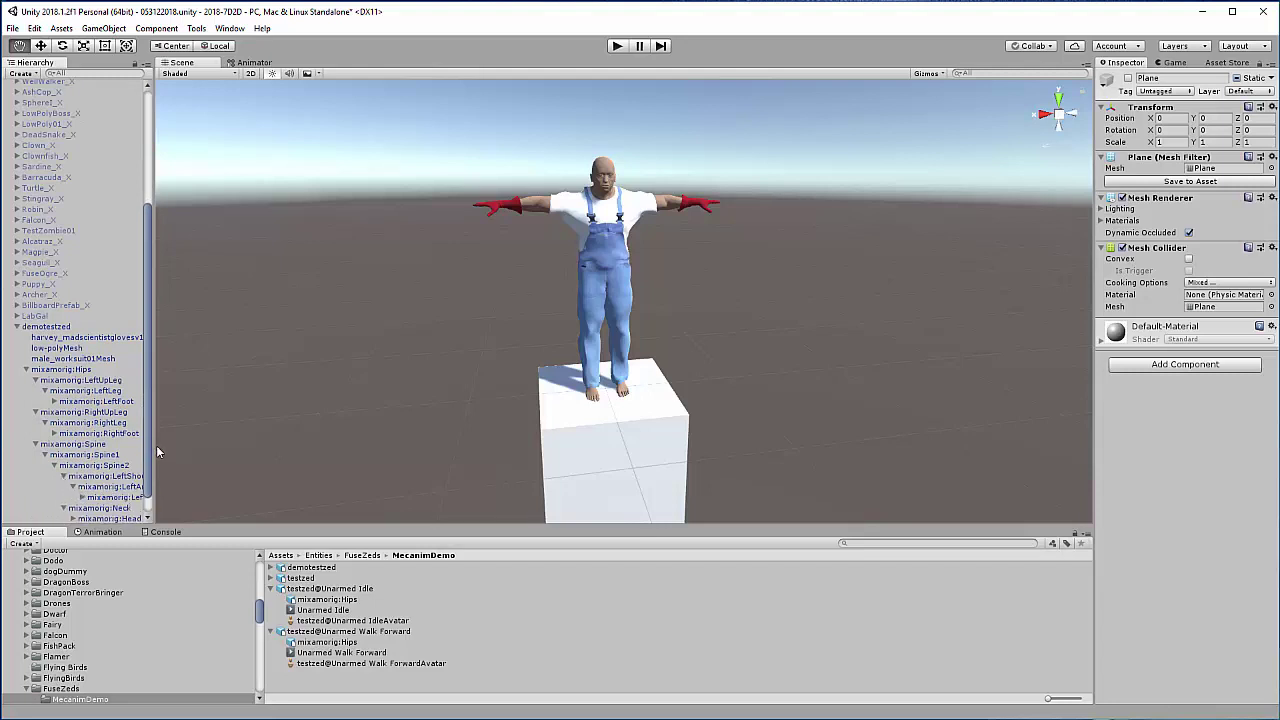
{"action": "left_click_drag", "start_coordinate": [152, 445], "coordinate": [202, 448]}
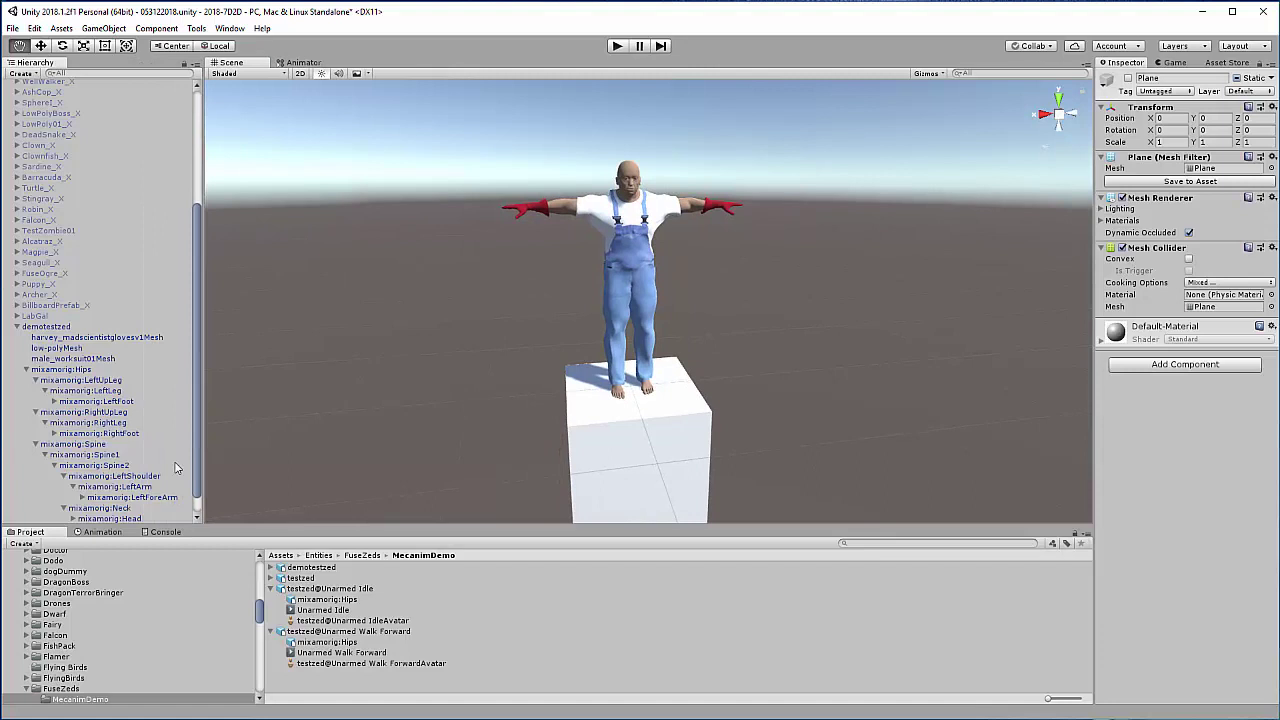
{"action": "scroll", "coordinate": [128, 468], "scroll_direction": "down", "scroll_amount": 1}
{"action": "left_click", "coordinate": [72, 466]}
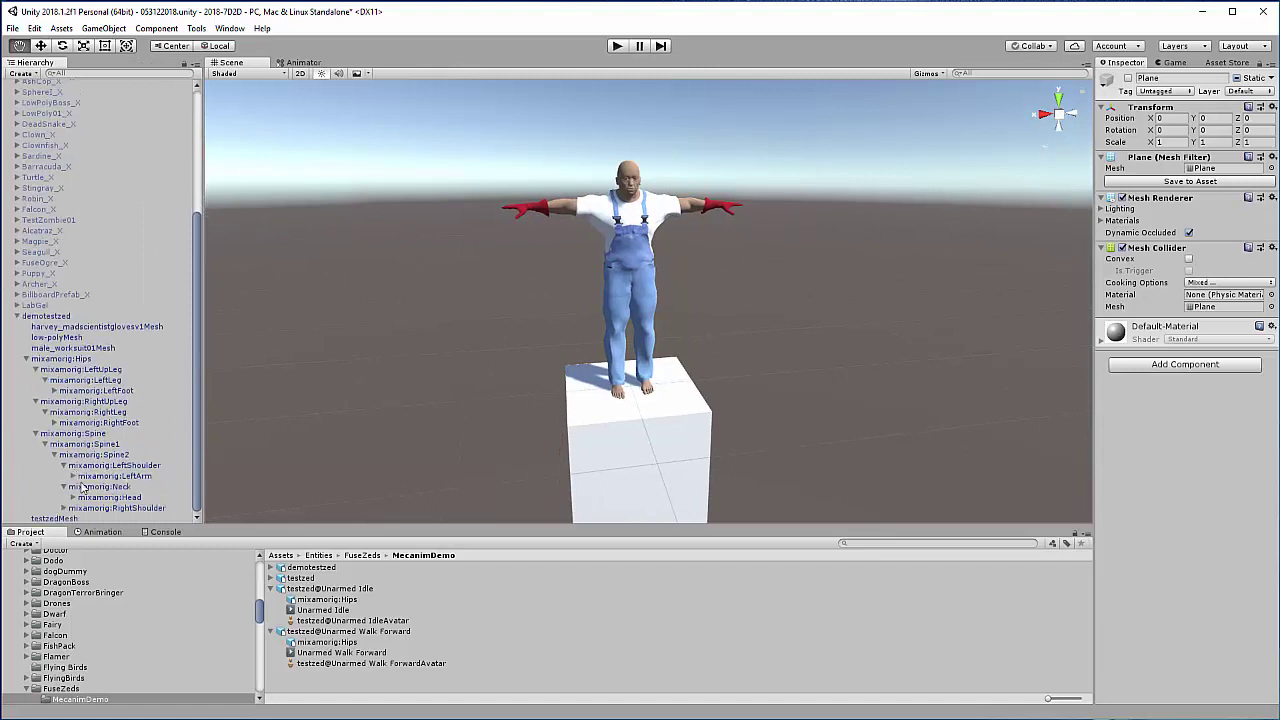
{"action": "left_click", "coordinate": [73, 477]}
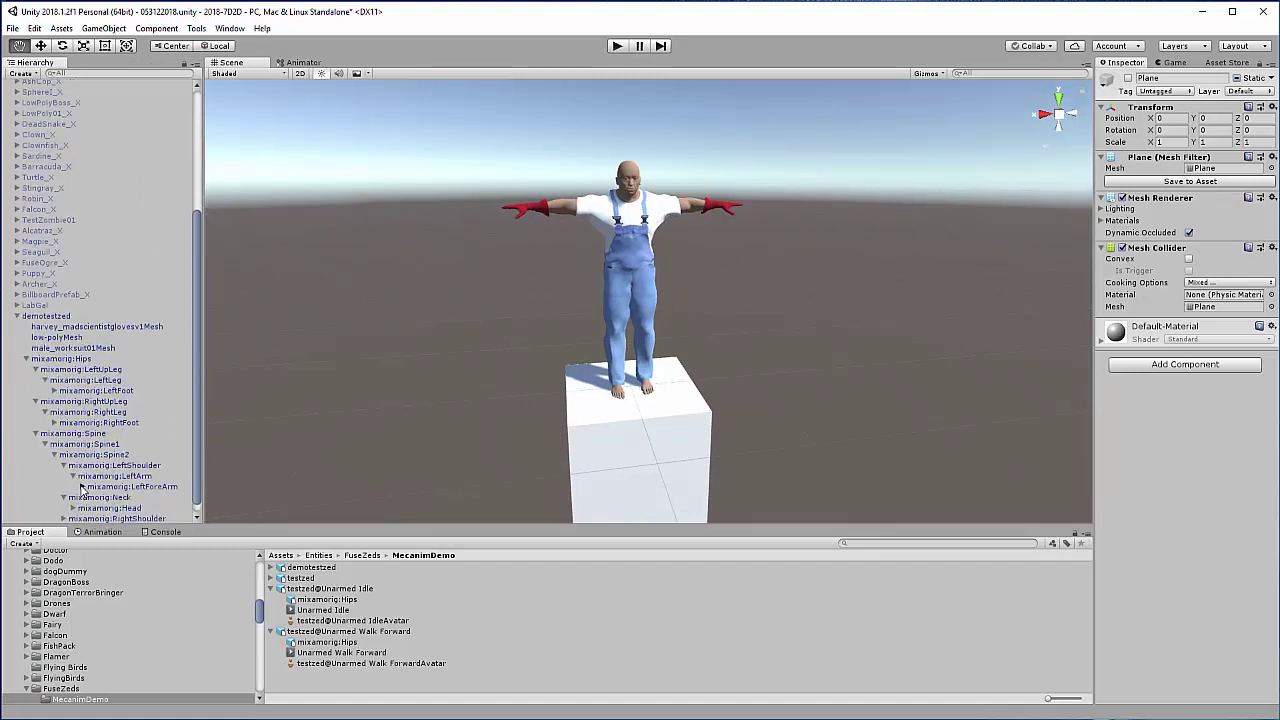
{"action": "left_click", "coordinate": [82, 487]}
{"action": "scroll", "coordinate": [120, 468], "scroll_direction": "down", "scroll_amount": 1}
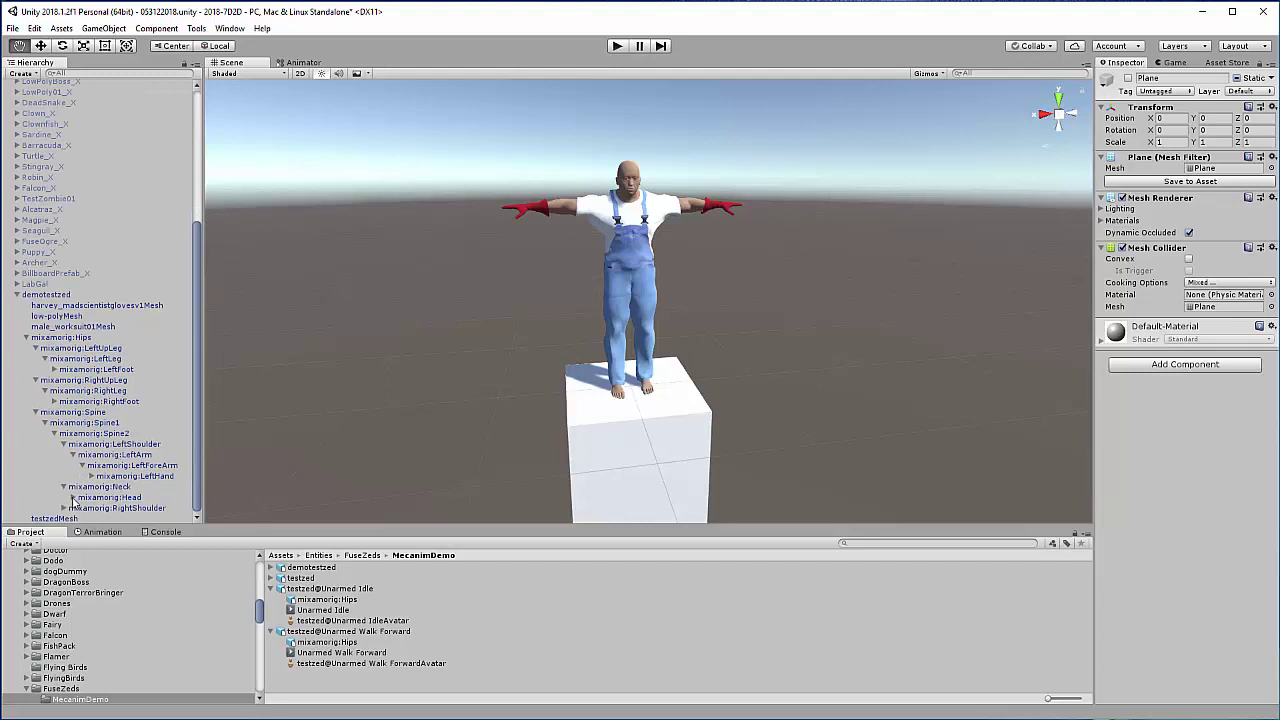
{"action": "left_click", "coordinate": [83, 466]}
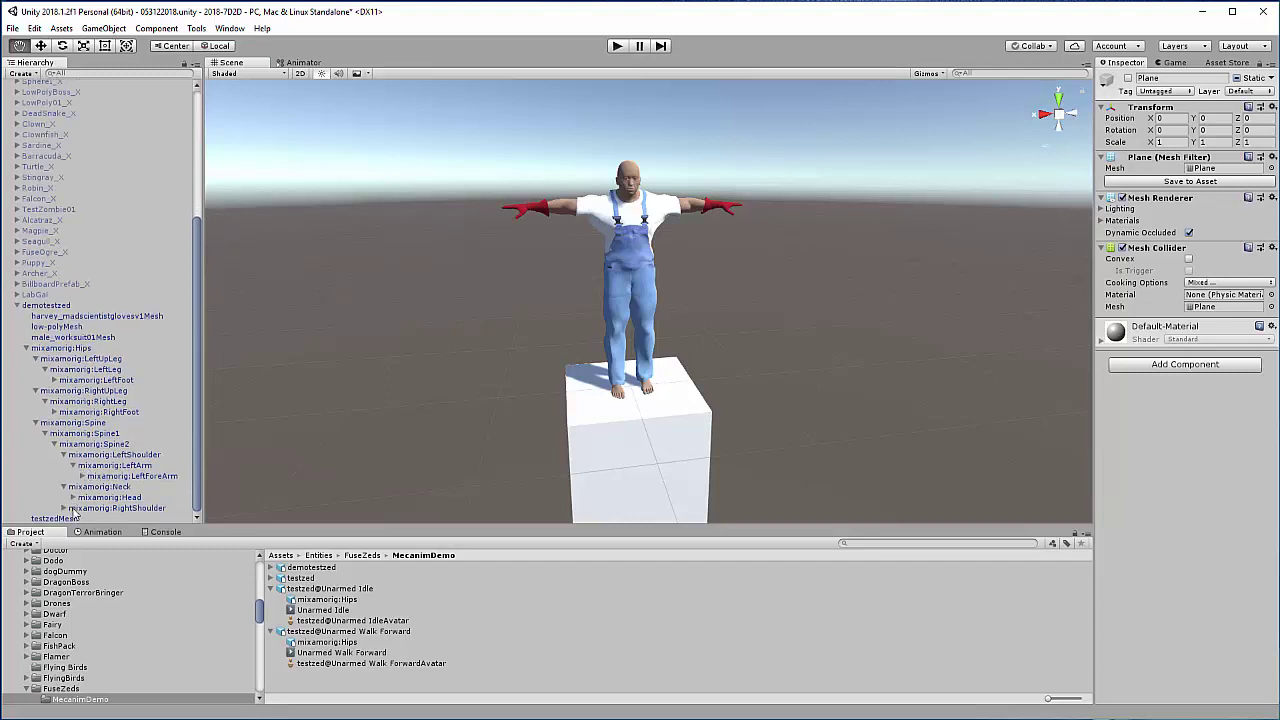
Step: Unfold the right shoulder and arm chain down to RightForeArm
{"action": "left_click", "coordinate": [64, 508]}
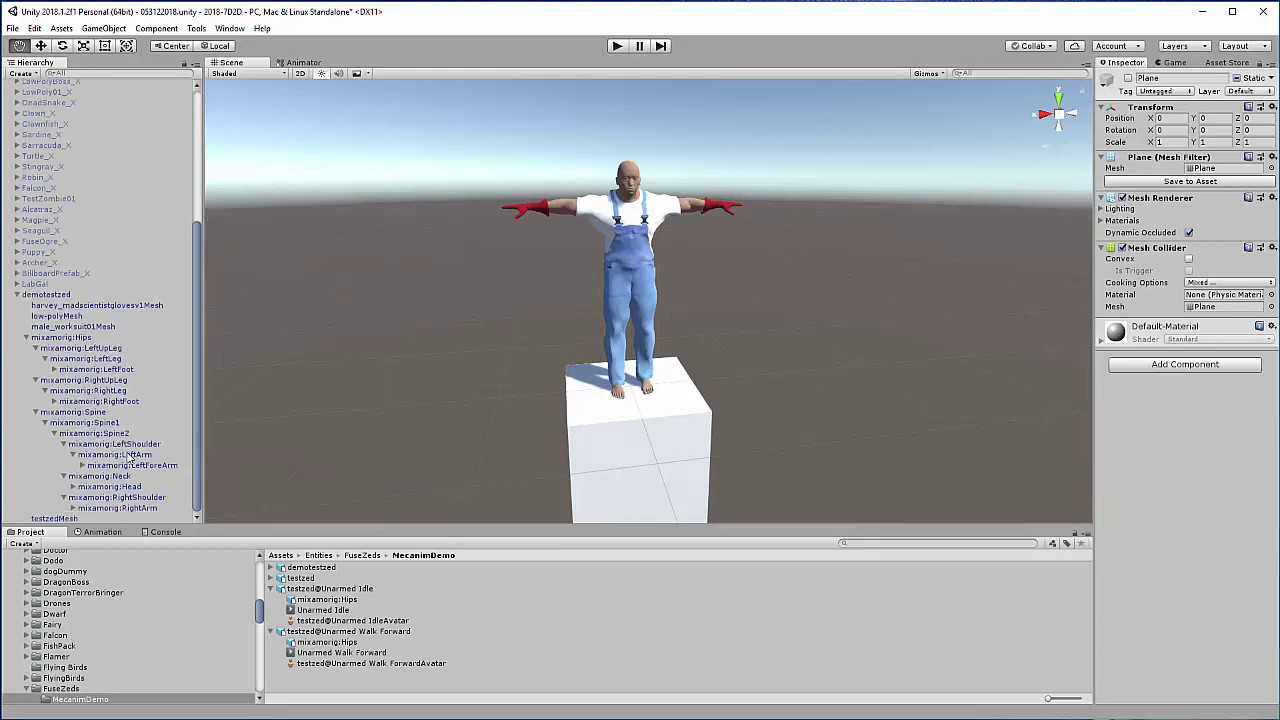
{"action": "left_click", "coordinate": [72, 508]}
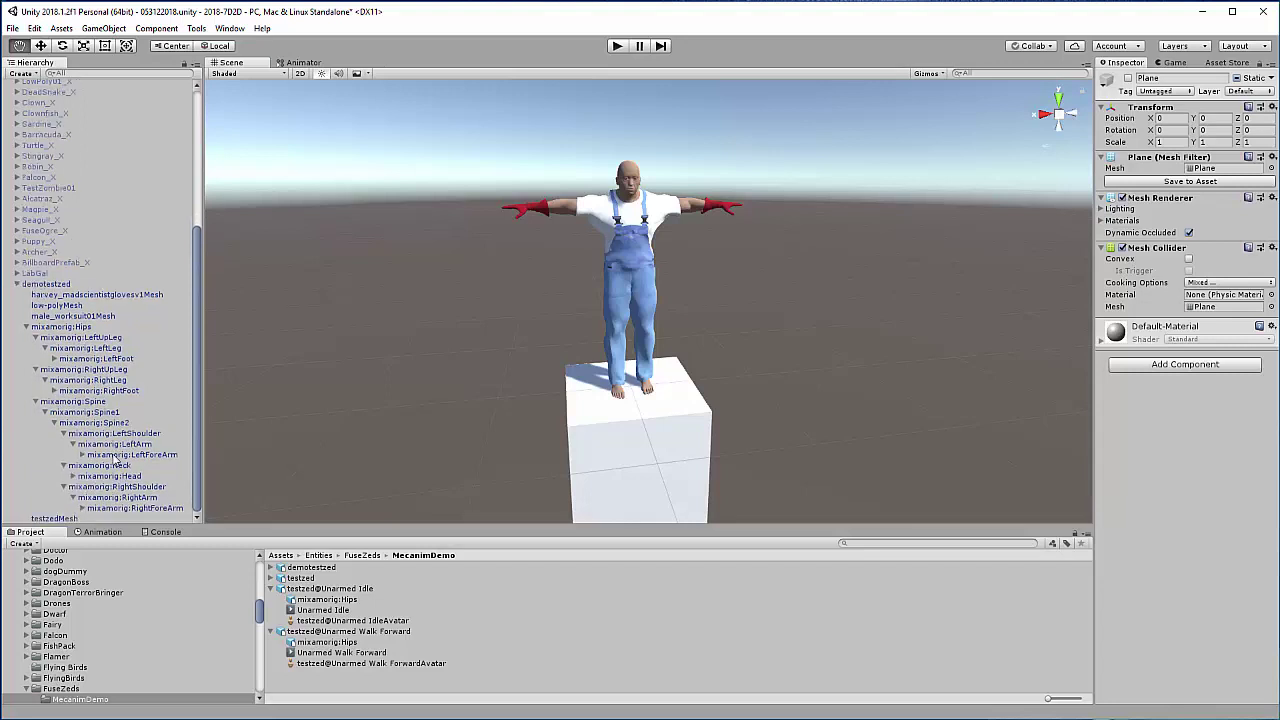
{"action": "left_click", "coordinate": [82, 509]}
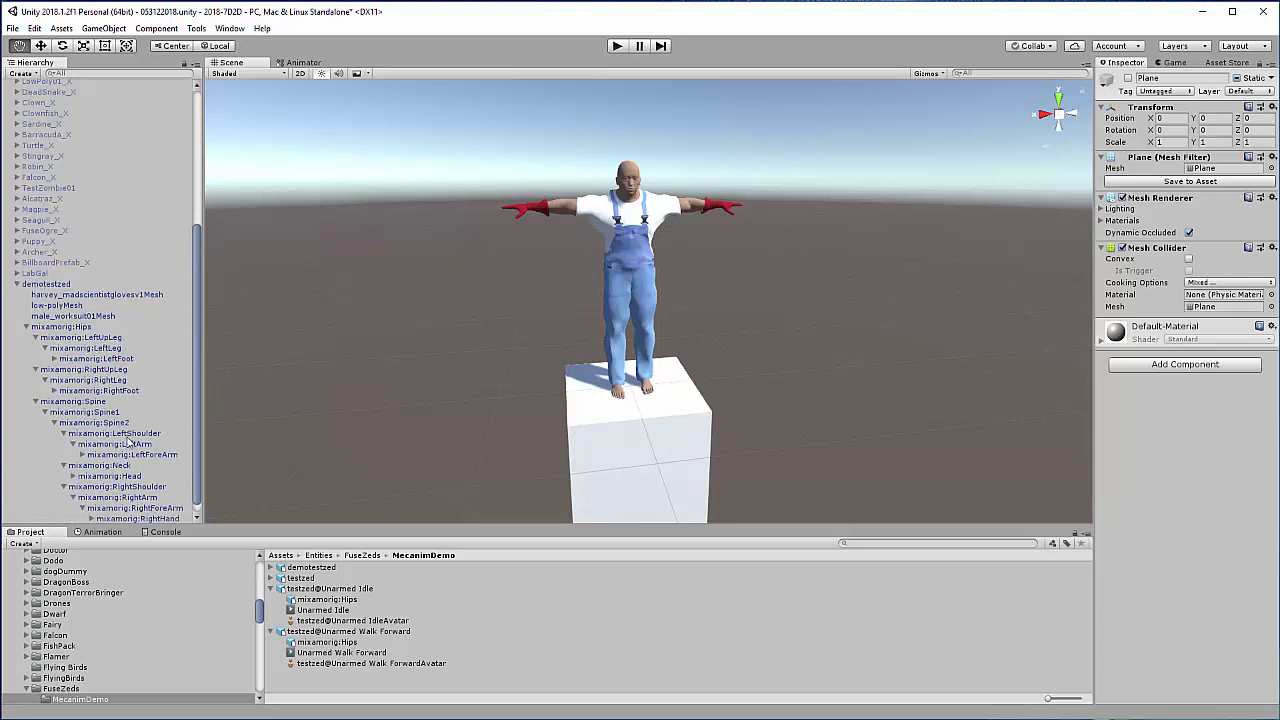
{"action": "left_click", "coordinate": [82, 508]}
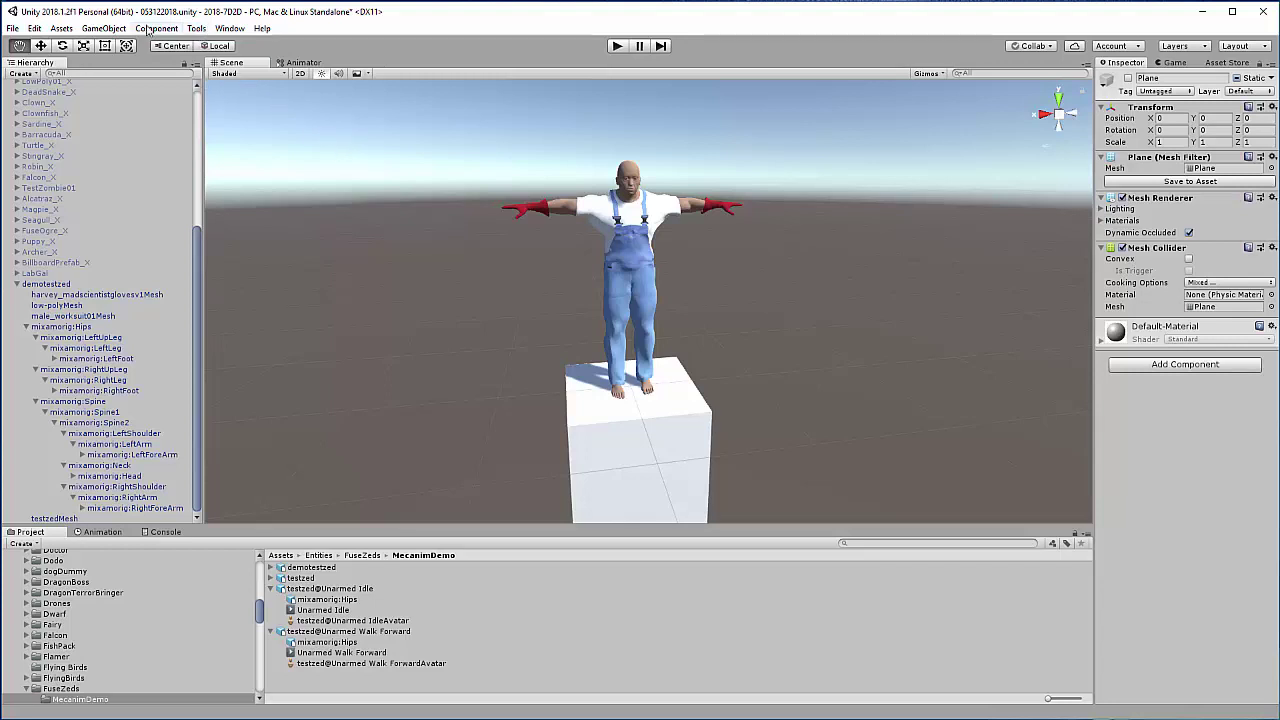
Step: Launch GameObject > 3D Object > Ragdoll and move the wizard beside the character
{"action": "left_click", "coordinate": [112, 29]}
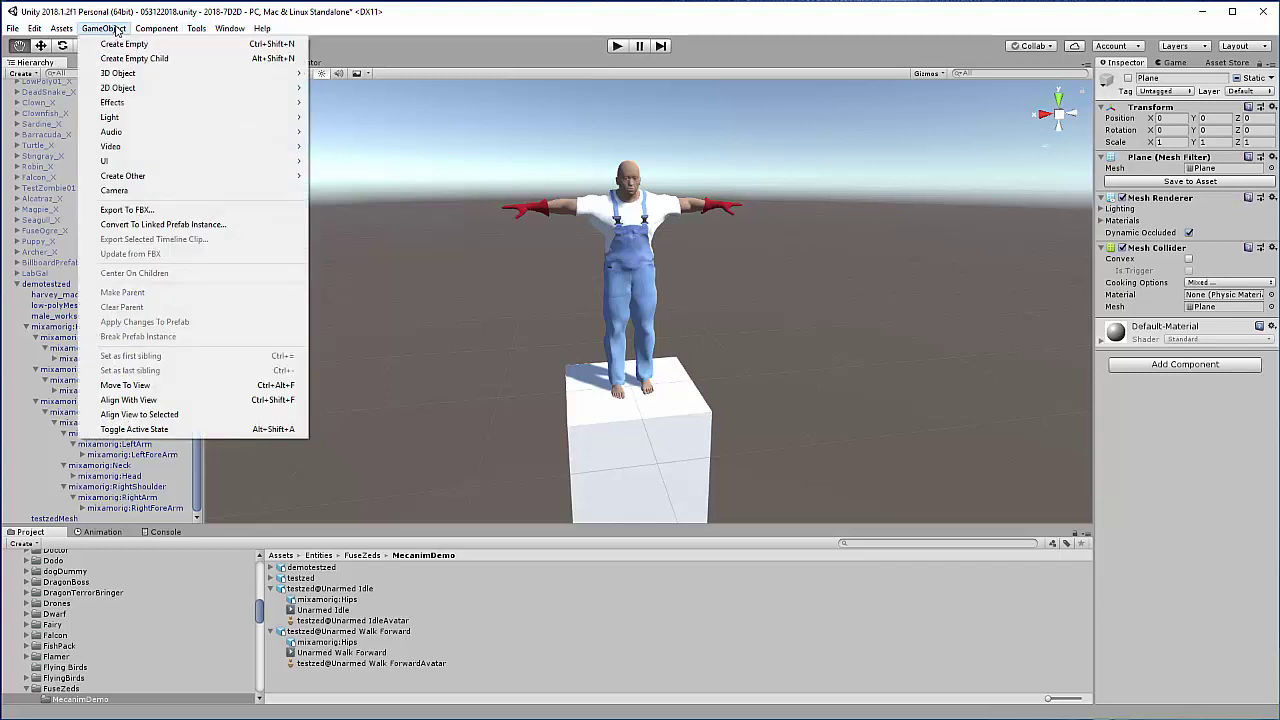
{"action": "mouse_move", "coordinate": [124, 79]}
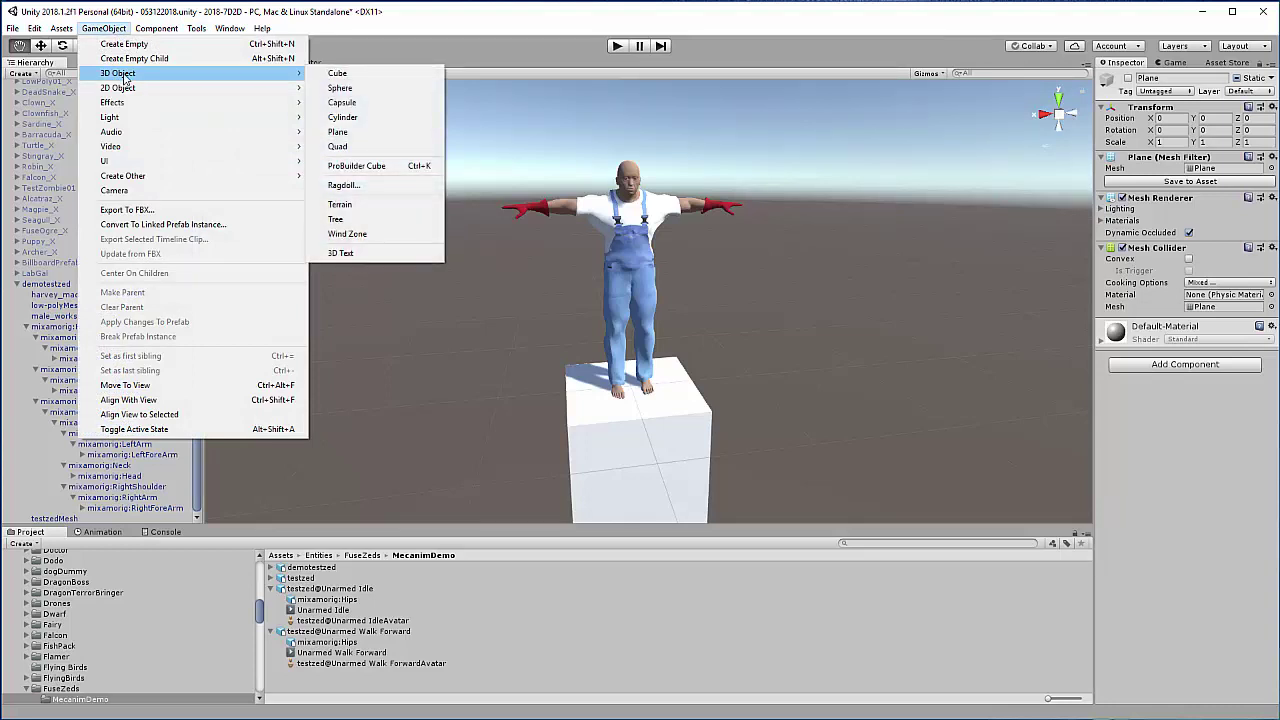
{"action": "left_click", "coordinate": [343, 186]}
{"action": "left_click_drag", "start_coordinate": [971, 67], "coordinate": [352, 97]}
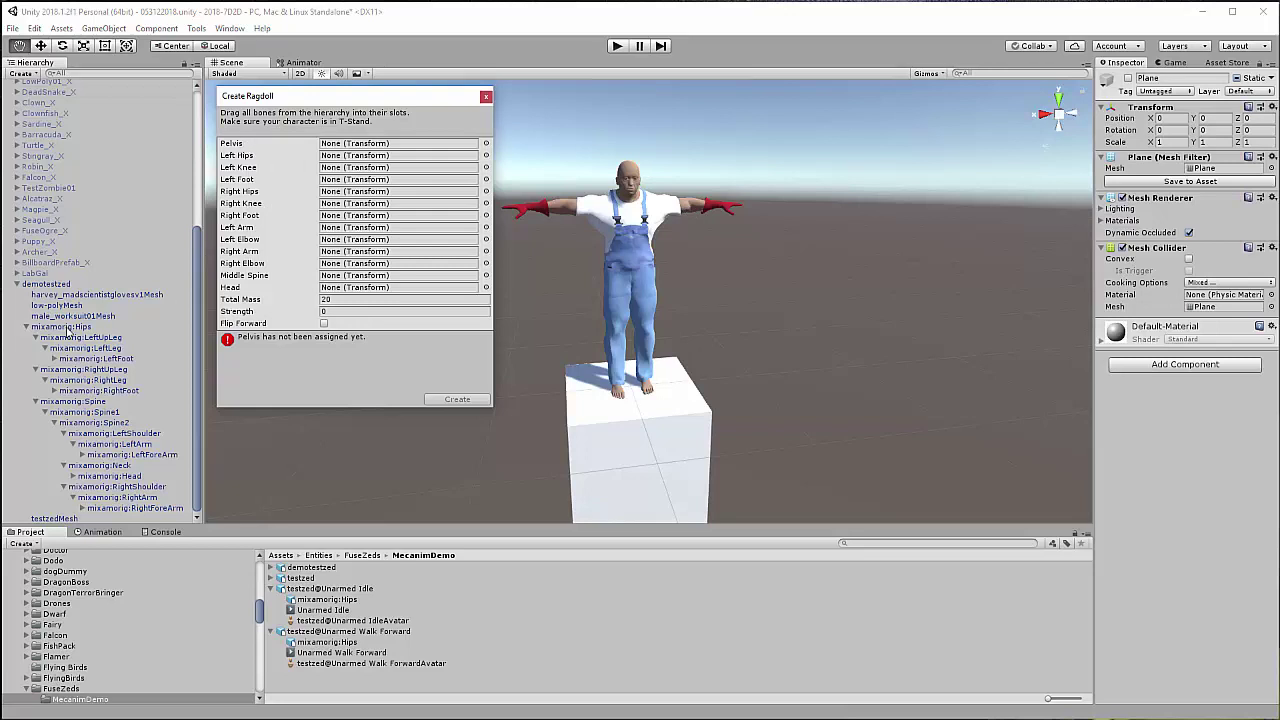
Step: Assign Hips as Pelvis and both legs' UpLeg, Leg and Foot bones to hip, knee and foot slots
{"action": "left_click_drag", "start_coordinate": [66, 333], "coordinate": [383, 148]}
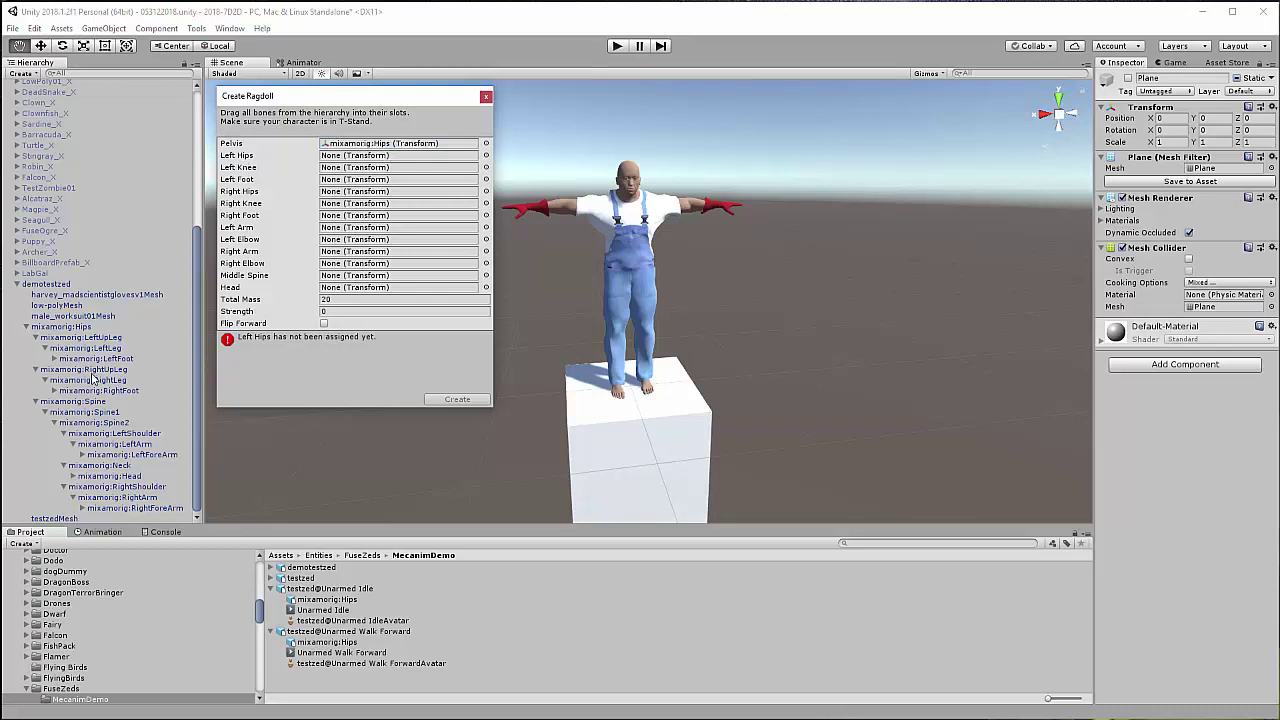
{"action": "left_click_drag", "start_coordinate": [94, 342], "coordinate": [370, 165]}
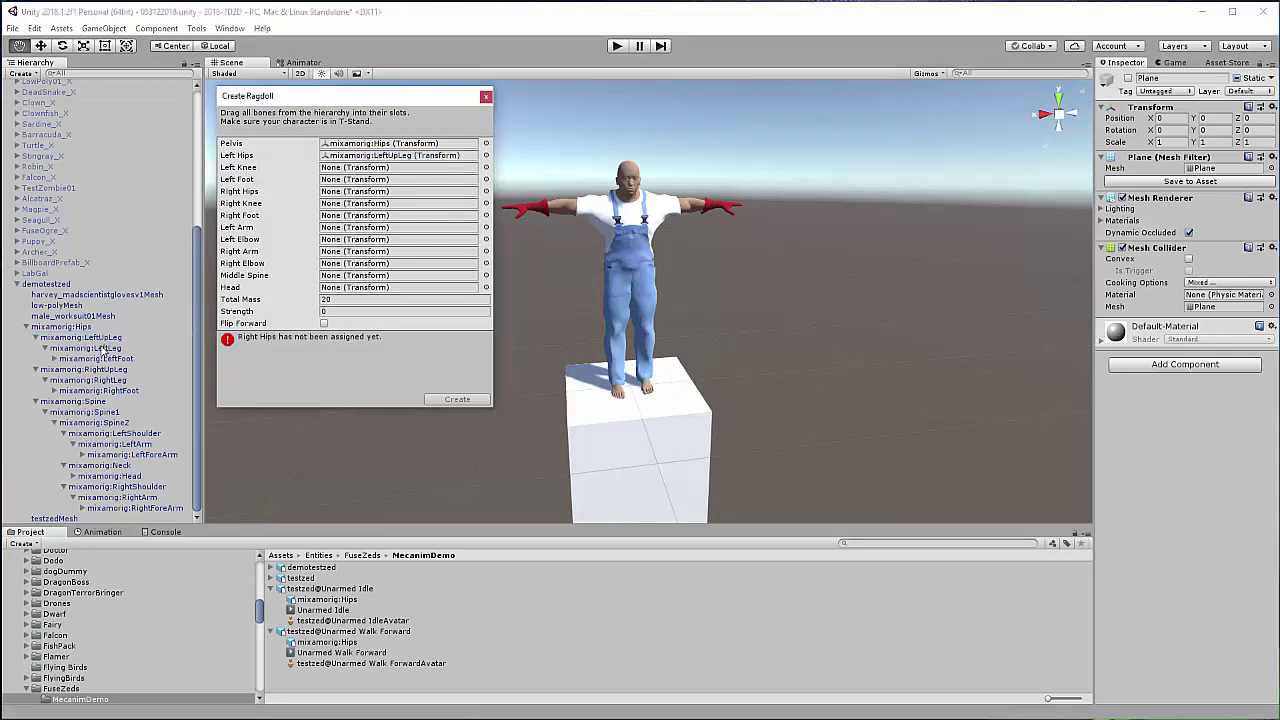
{"action": "left_click_drag", "start_coordinate": [101, 349], "coordinate": [402, 170]}
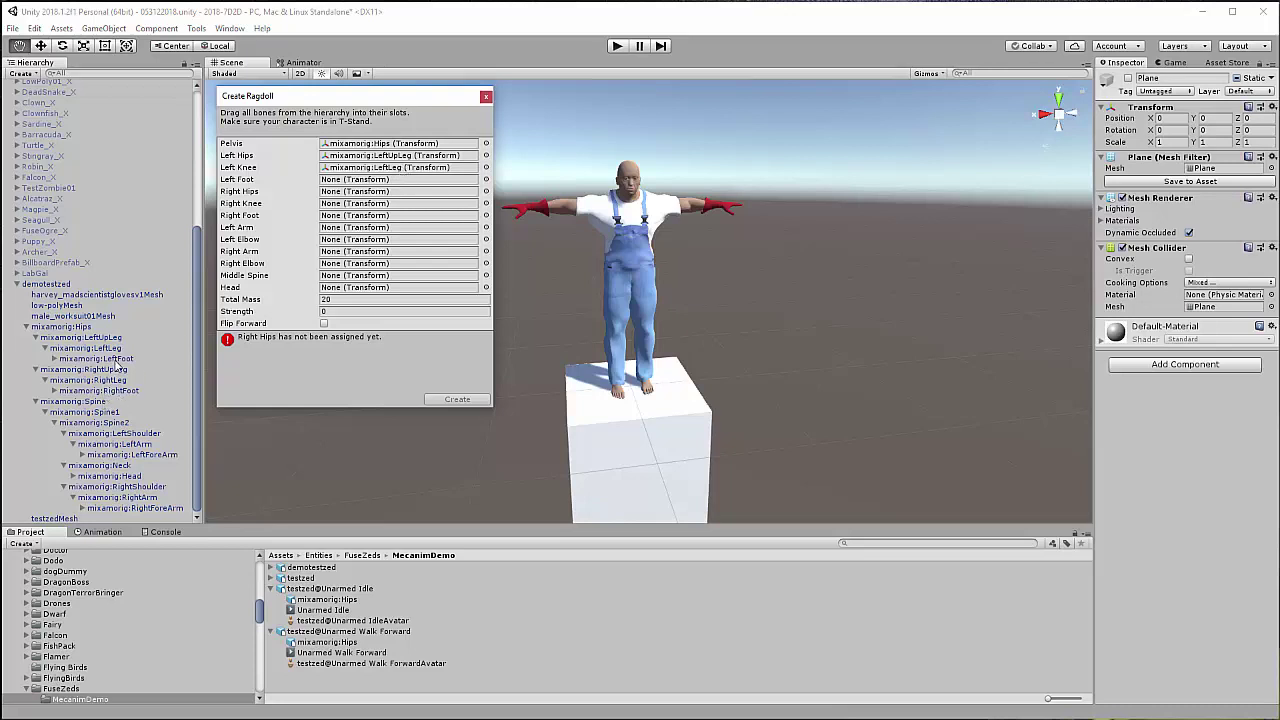
{"action": "left_click_drag", "start_coordinate": [112, 360], "coordinate": [386, 181]}
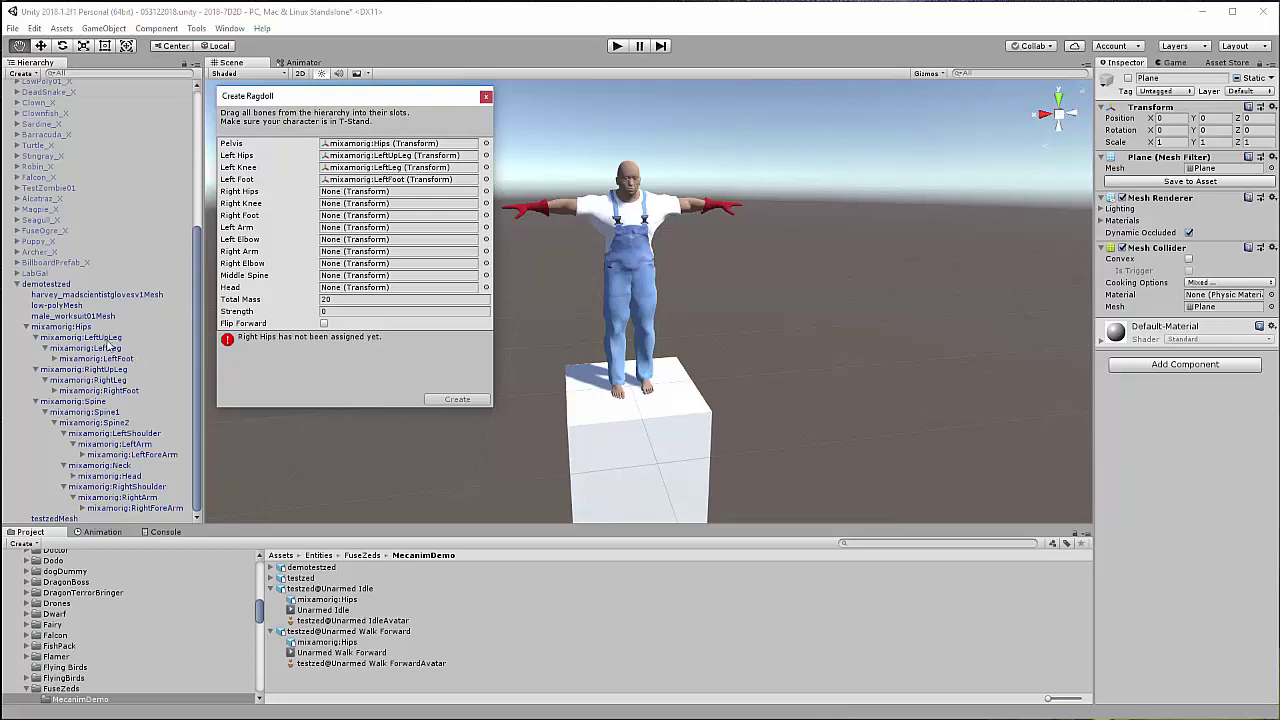
{"action": "left_click_drag", "start_coordinate": [88, 372], "coordinate": [398, 192]}
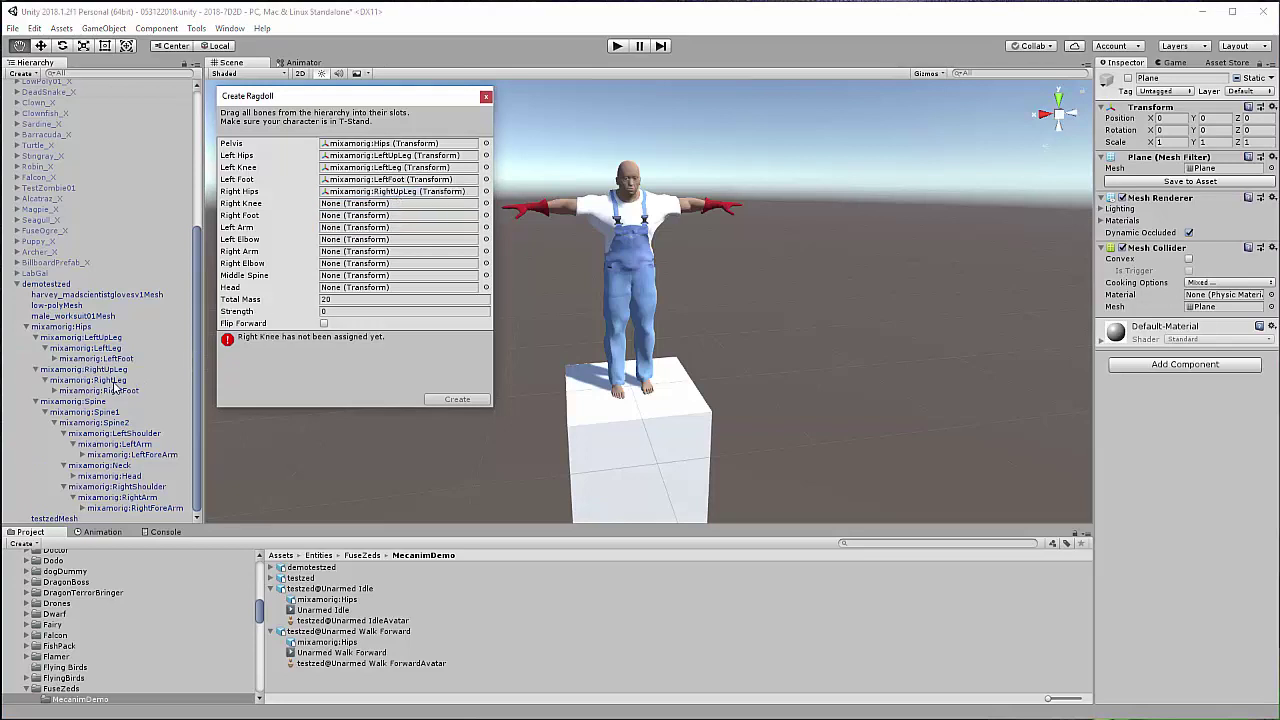
{"action": "left_click_drag", "start_coordinate": [112, 383], "coordinate": [390, 204]}
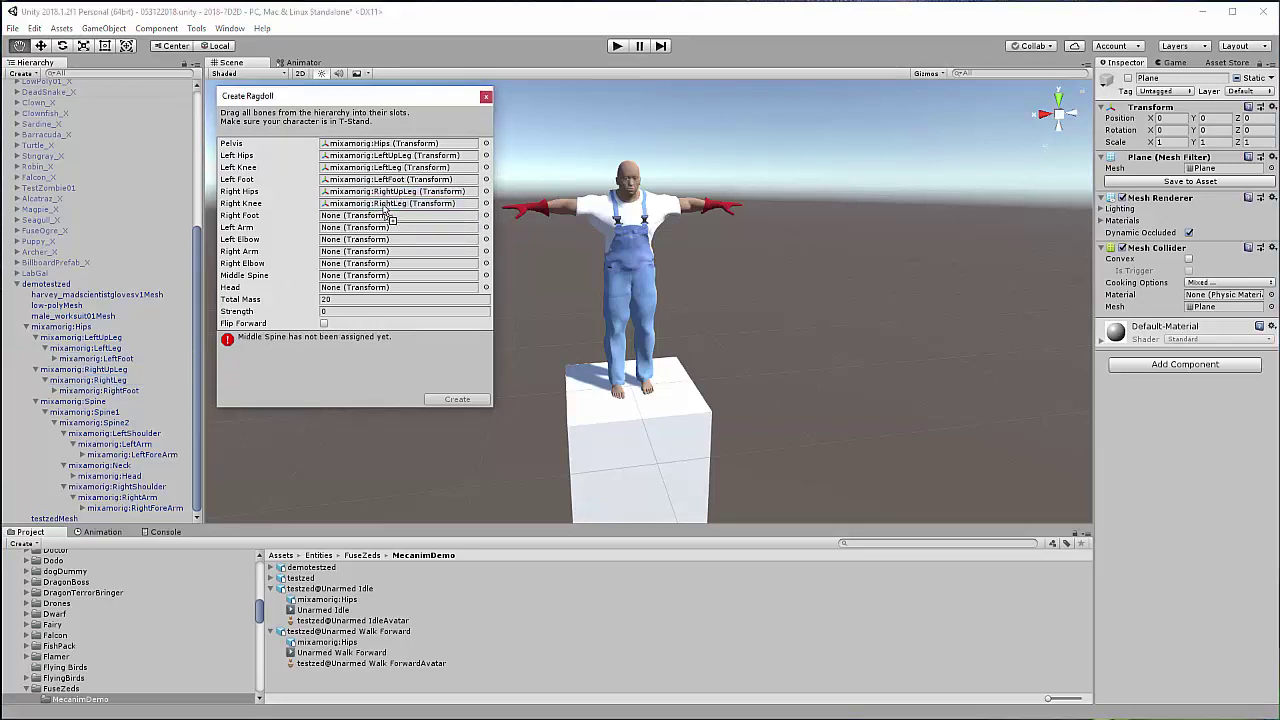
{"action": "left_click_drag", "start_coordinate": [135, 391], "coordinate": [420, 226]}
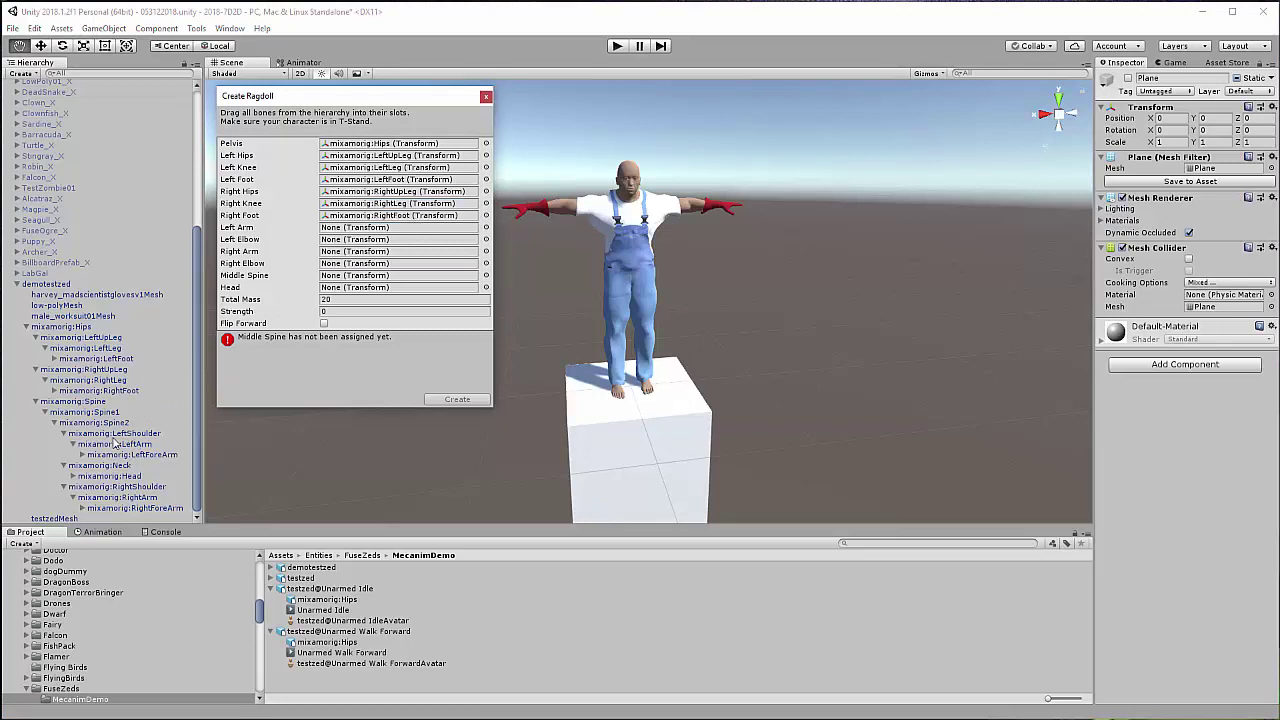
Step: Assign both Arm and ForeArm bones, Spine1 and Head to the arm, elbow, middle spine and head slots
{"action": "left_click_drag", "start_coordinate": [122, 445], "coordinate": [378, 230]}
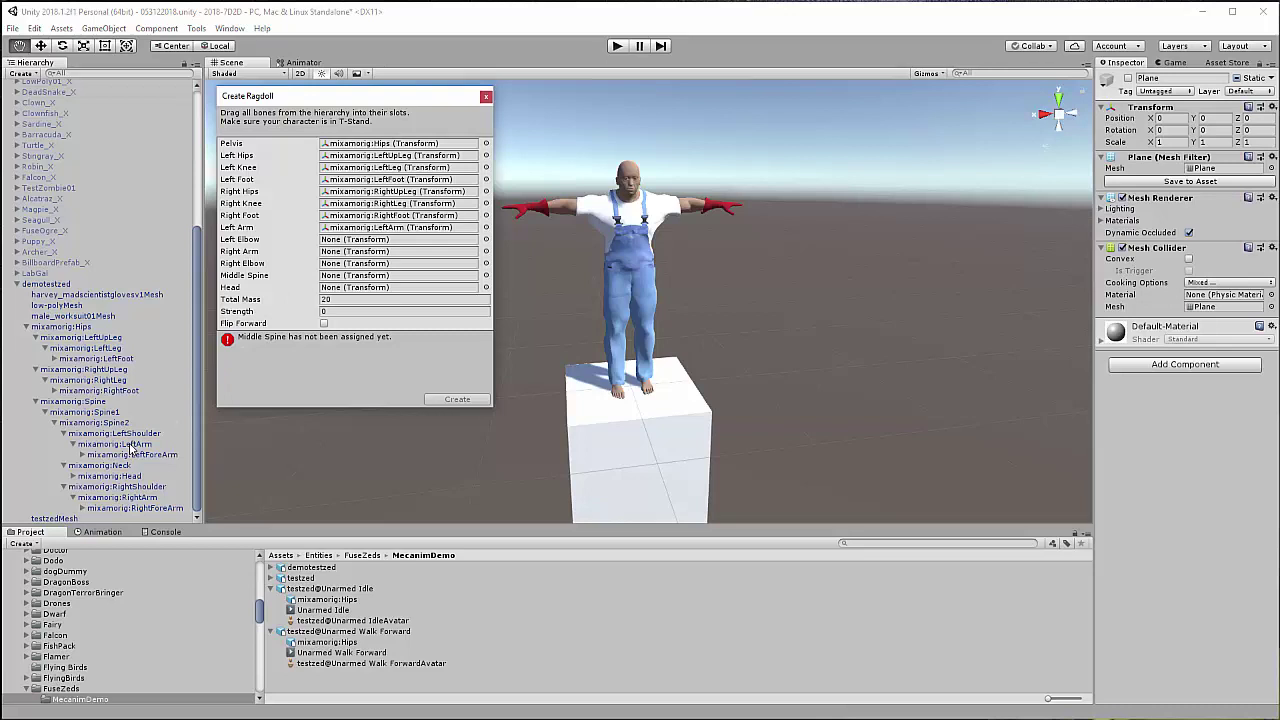
{"action": "left_click_drag", "start_coordinate": [131, 458], "coordinate": [388, 250]}
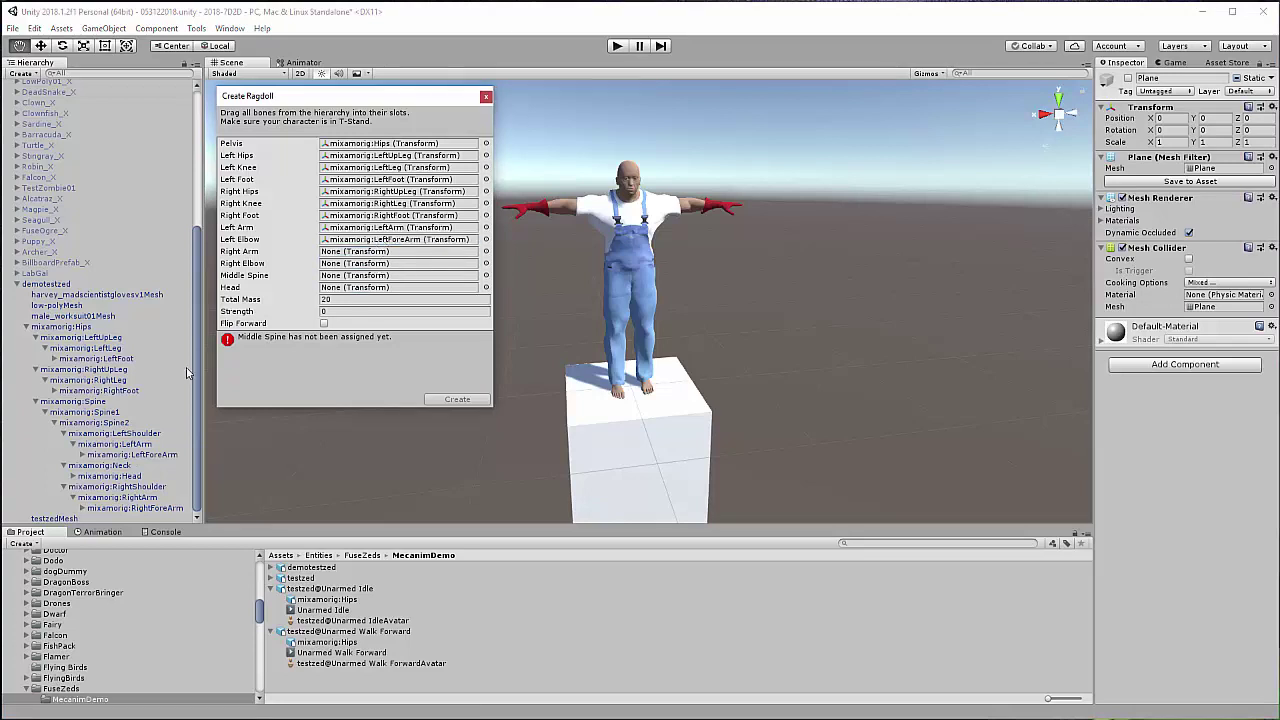
{"action": "left_click_drag", "start_coordinate": [128, 498], "coordinate": [389, 253]}
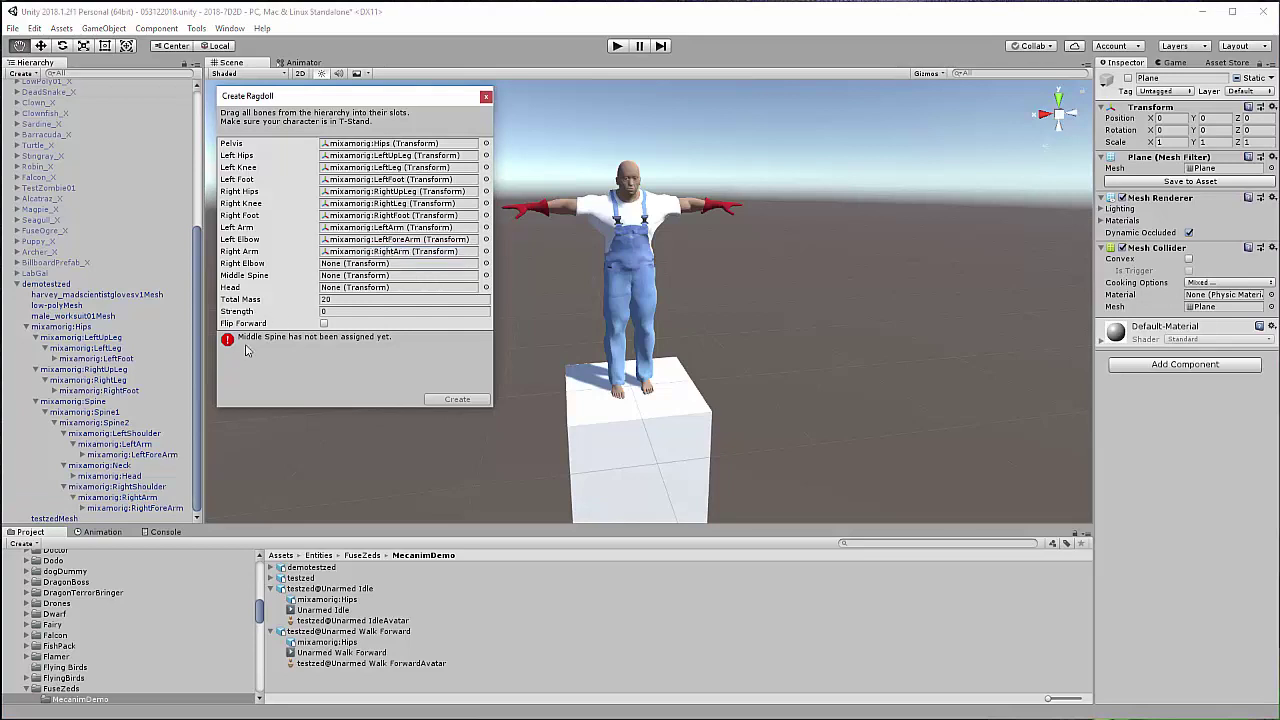
{"action": "left_click_drag", "start_coordinate": [143, 510], "coordinate": [381, 266]}
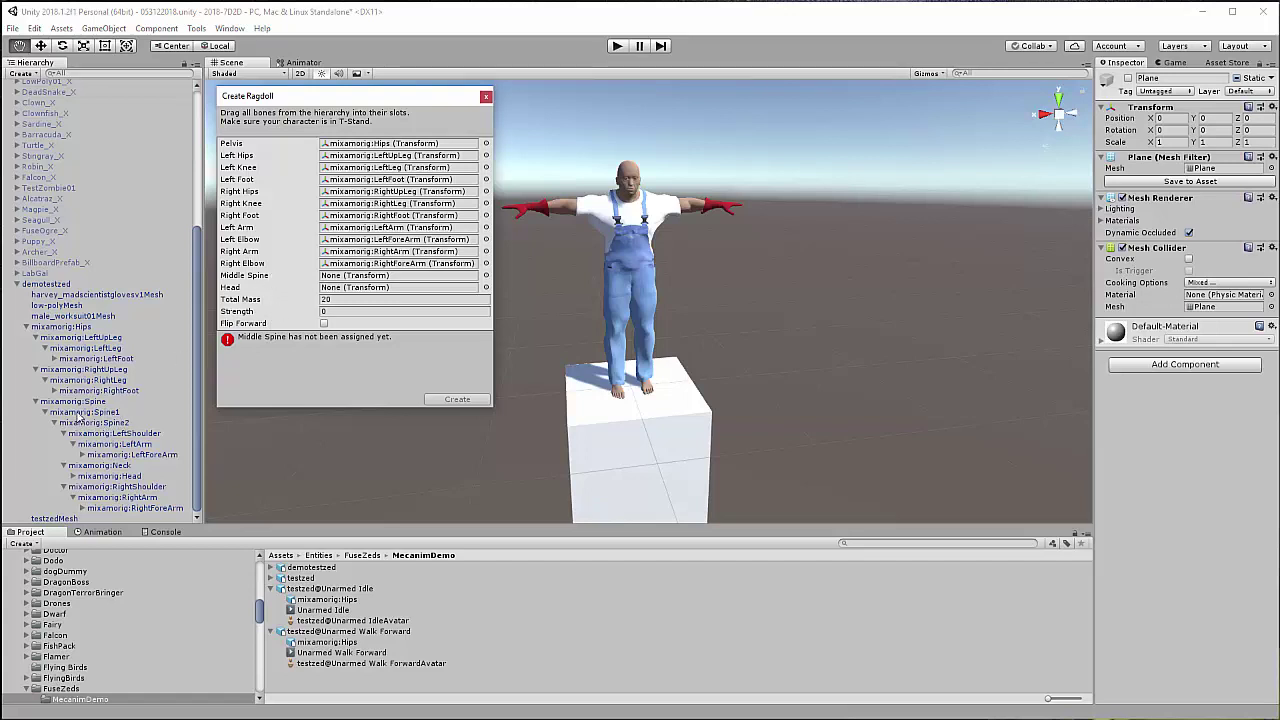
{"action": "left_click_drag", "start_coordinate": [80, 413], "coordinate": [372, 284]}
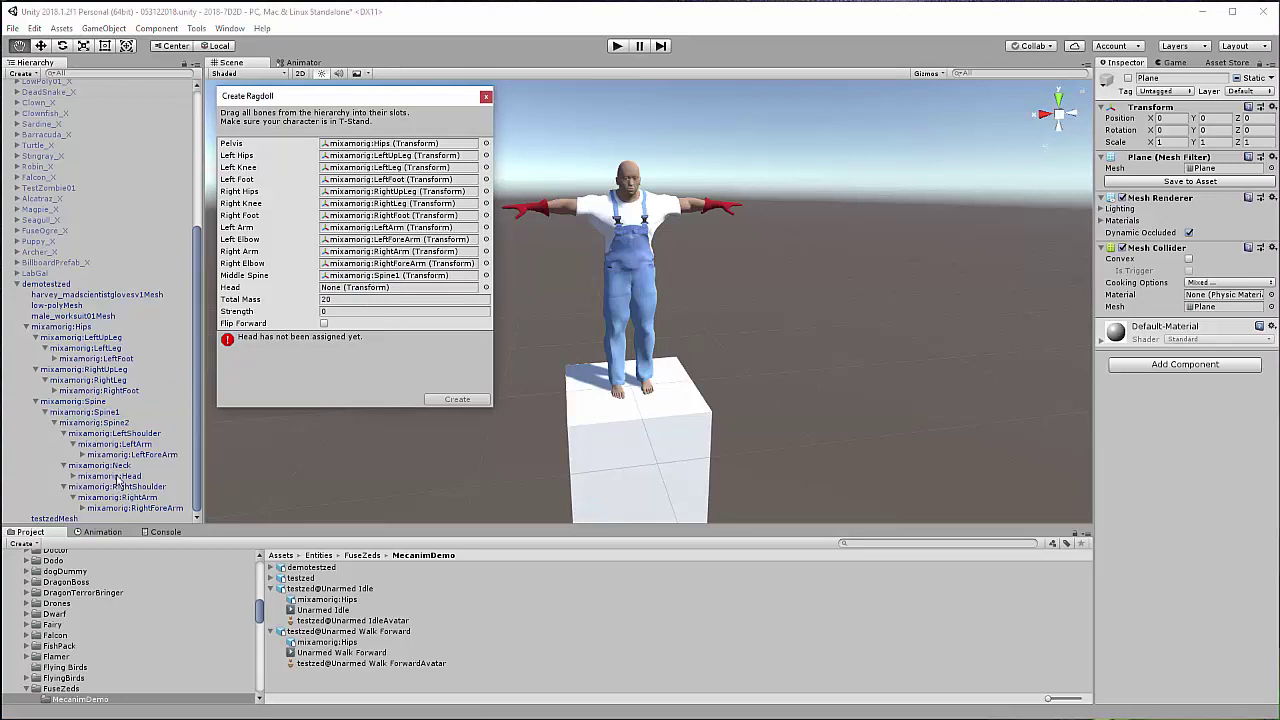
{"action": "left_click_drag", "start_coordinate": [118, 478], "coordinate": [383, 294]}
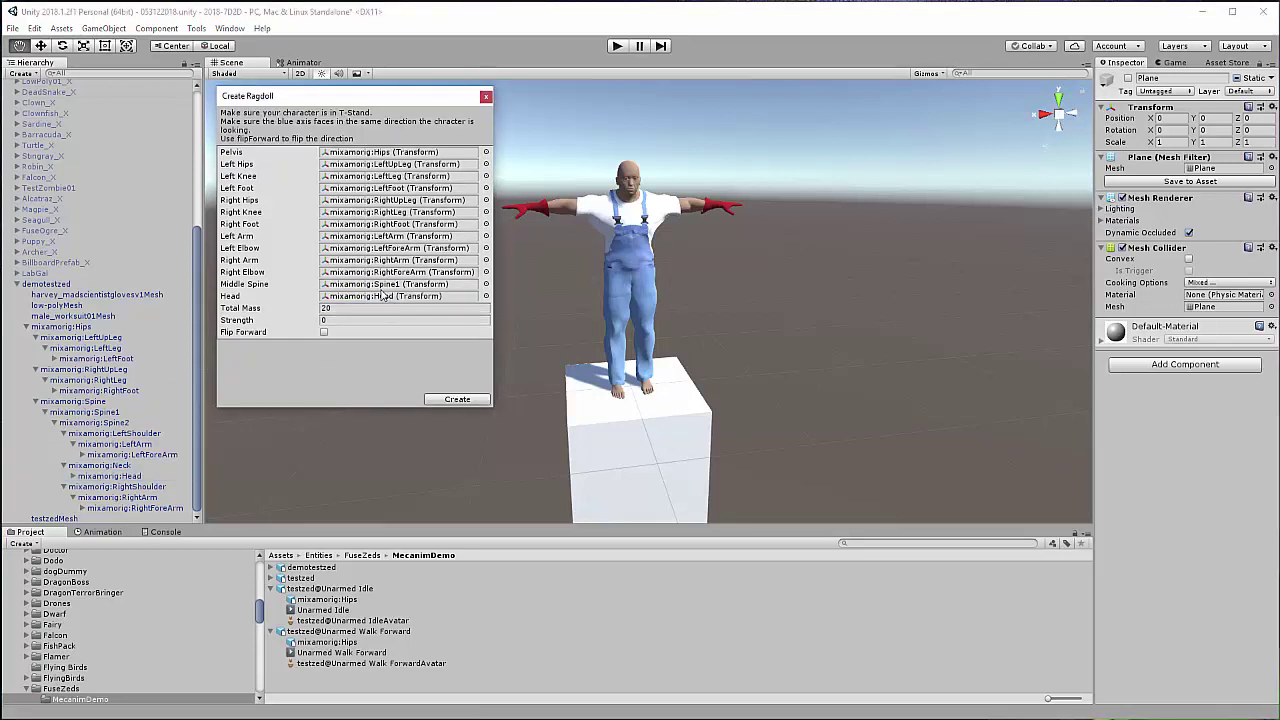
Step: Edit the Total Mass value and generate the ragdoll
{"action": "left_click", "coordinate": [333, 310]}
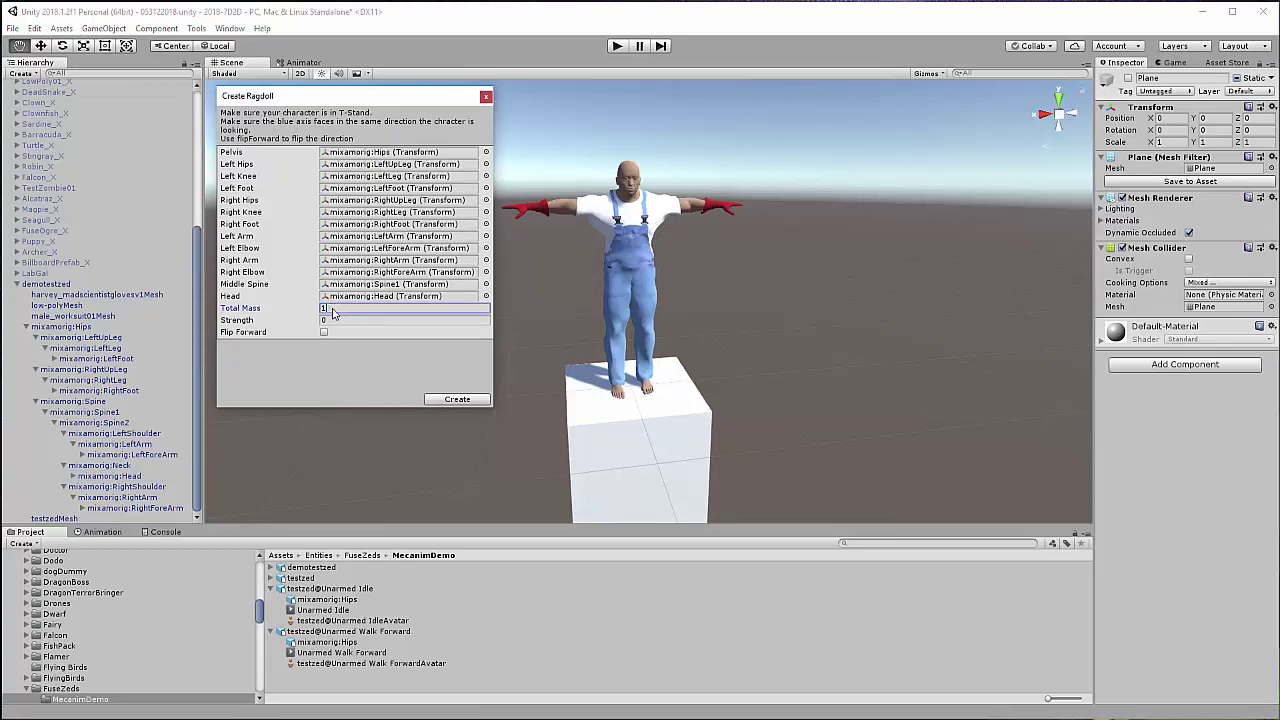
{"action": "key", "text": "BackSpace"}
{"action": "left_click", "coordinate": [458, 400]}
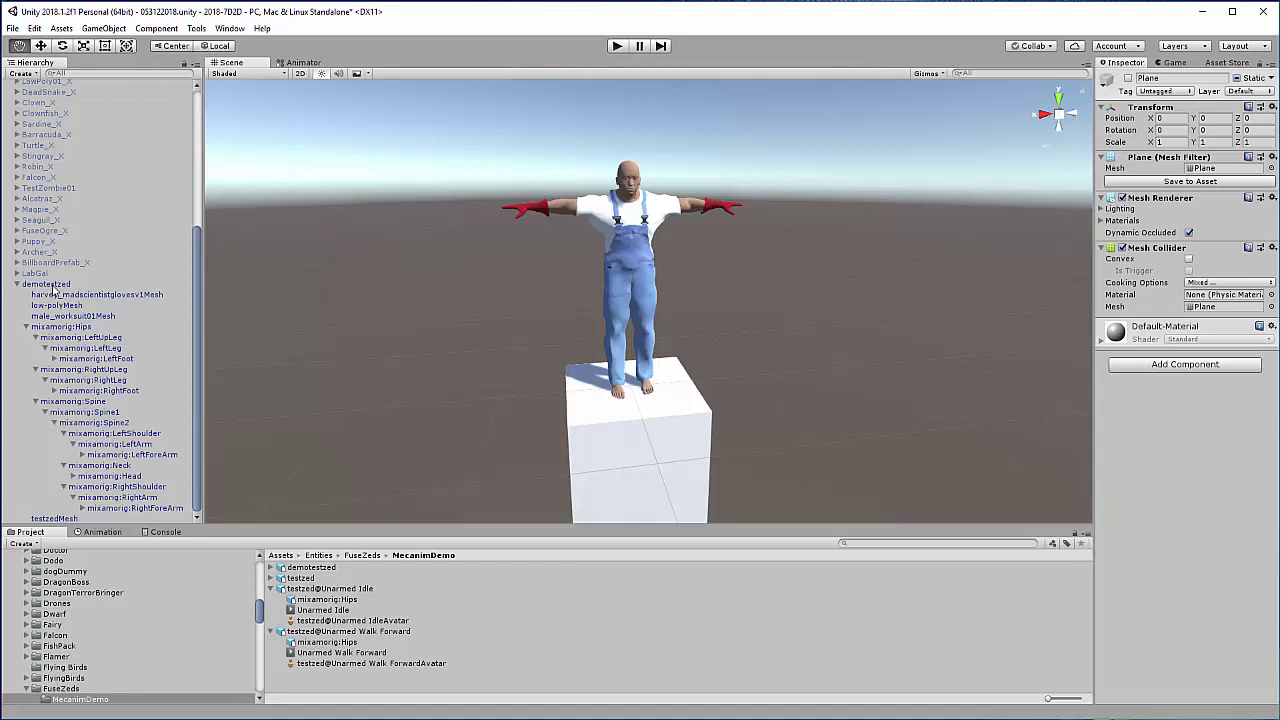
Step: Select demotestzed, zoom in, then inspect Spine1's Box Collider, Rigidbody and Character Joint
{"action": "left_click", "coordinate": [54, 286]}
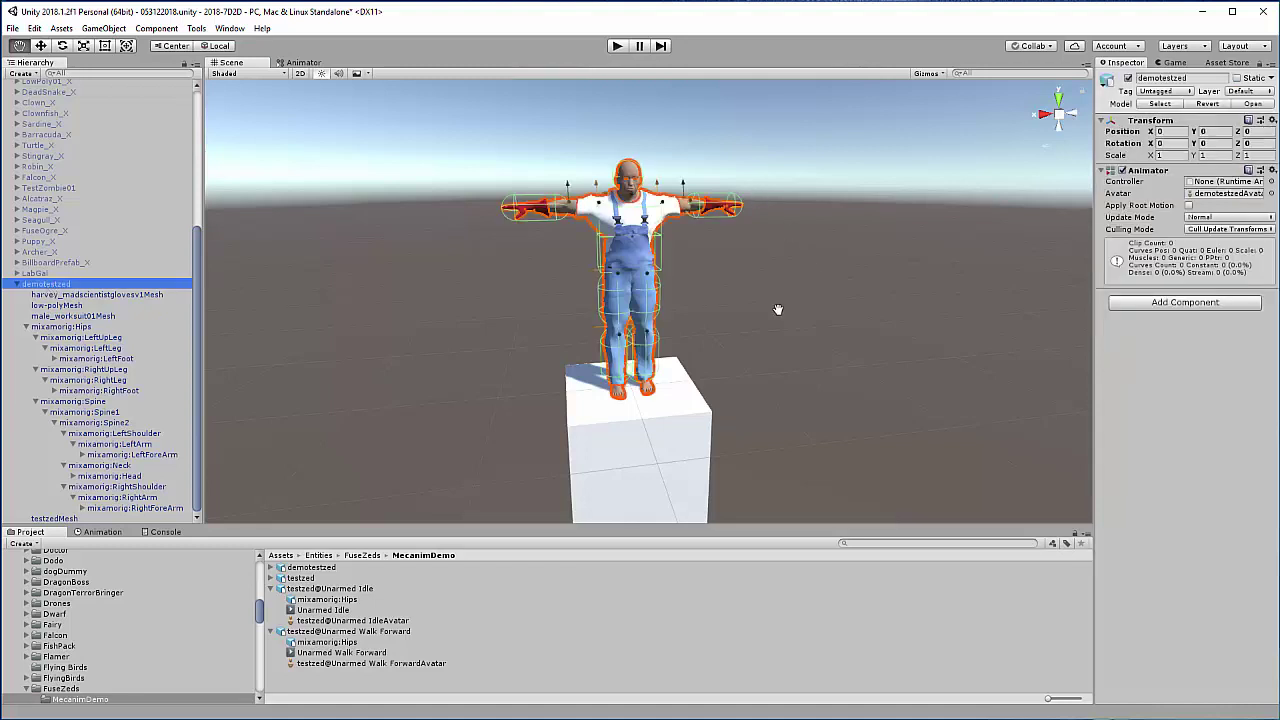
{"action": "scroll", "coordinate": [704, 249], "scroll_direction": "up", "scroll_amount": 3}
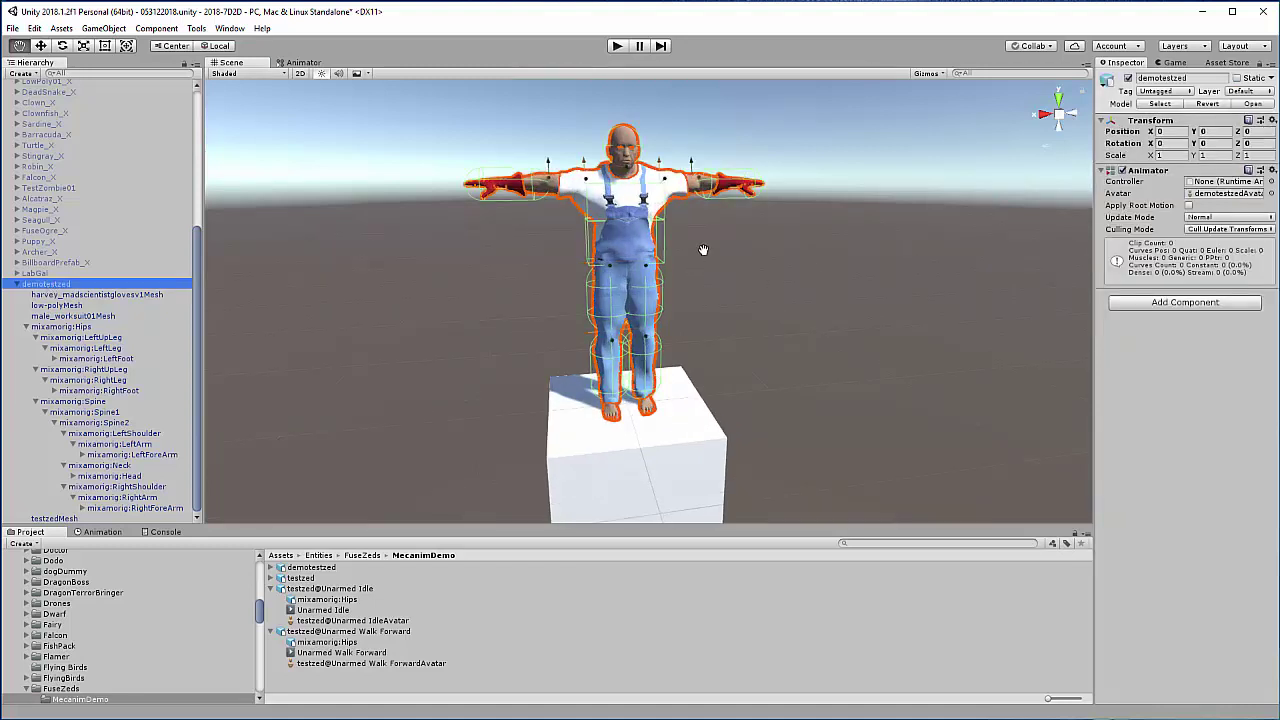
{"action": "scroll", "coordinate": [704, 249], "scroll_direction": "down", "scroll_amount": 2}
{"action": "left_click", "coordinate": [101, 412]}
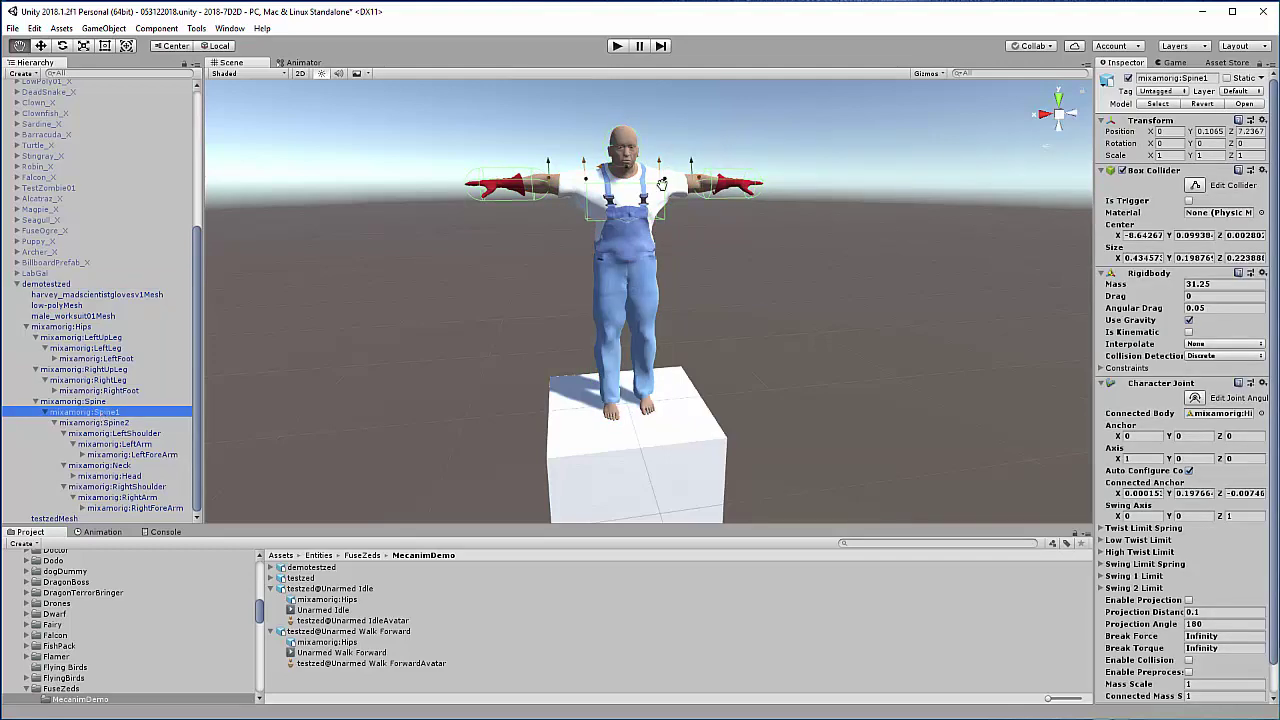
{"action": "scroll", "coordinate": [625, 197], "scroll_direction": "up", "scroll_amount": 2}
{"action": "scroll", "coordinate": [625, 197], "scroll_direction": "up", "scroll_amount": 2}
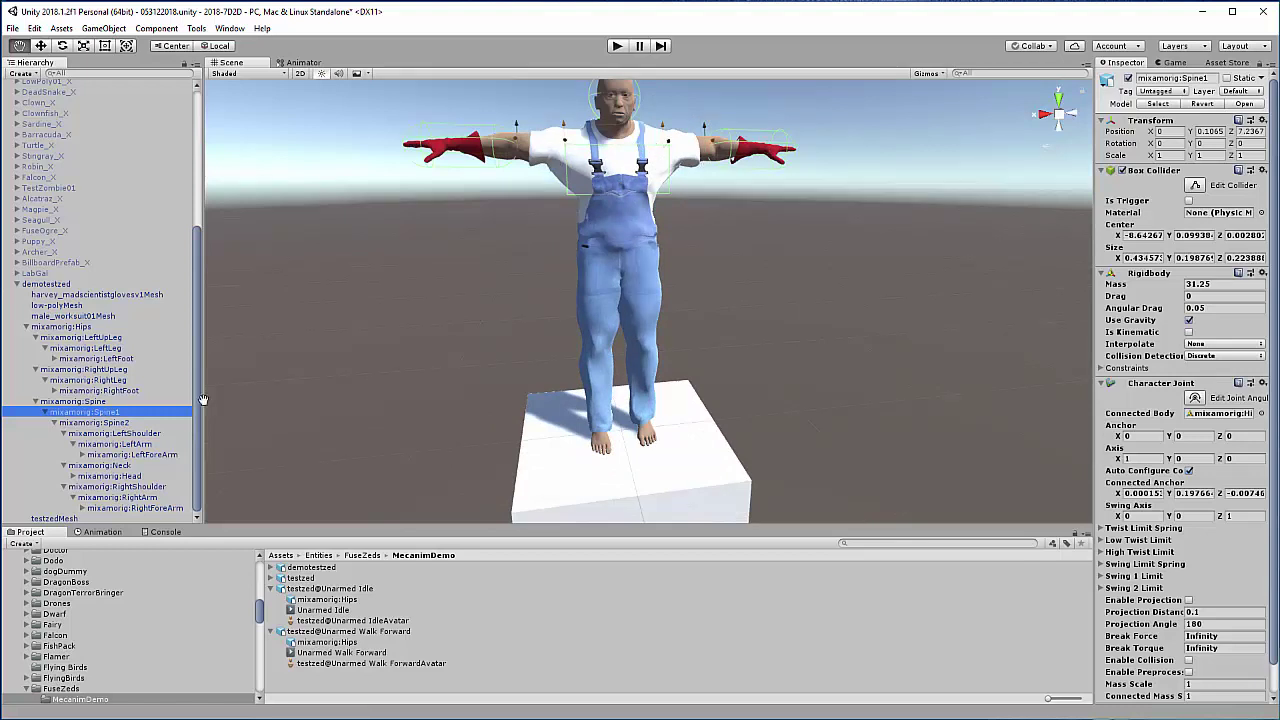
Step: Compare the LeftArm and LeftForeArm colliders, widen the Inspector and pan the Scene view
{"action": "left_click", "coordinate": [128, 444]}
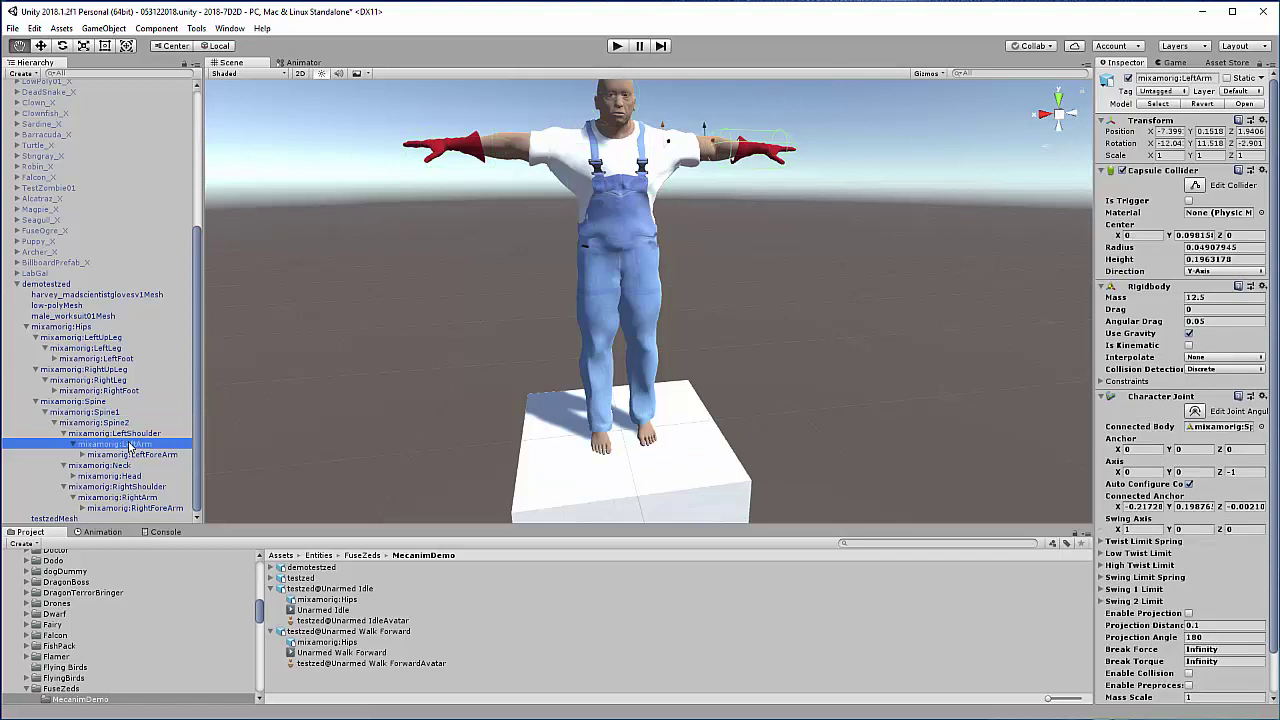
{"action": "left_click", "coordinate": [140, 456]}
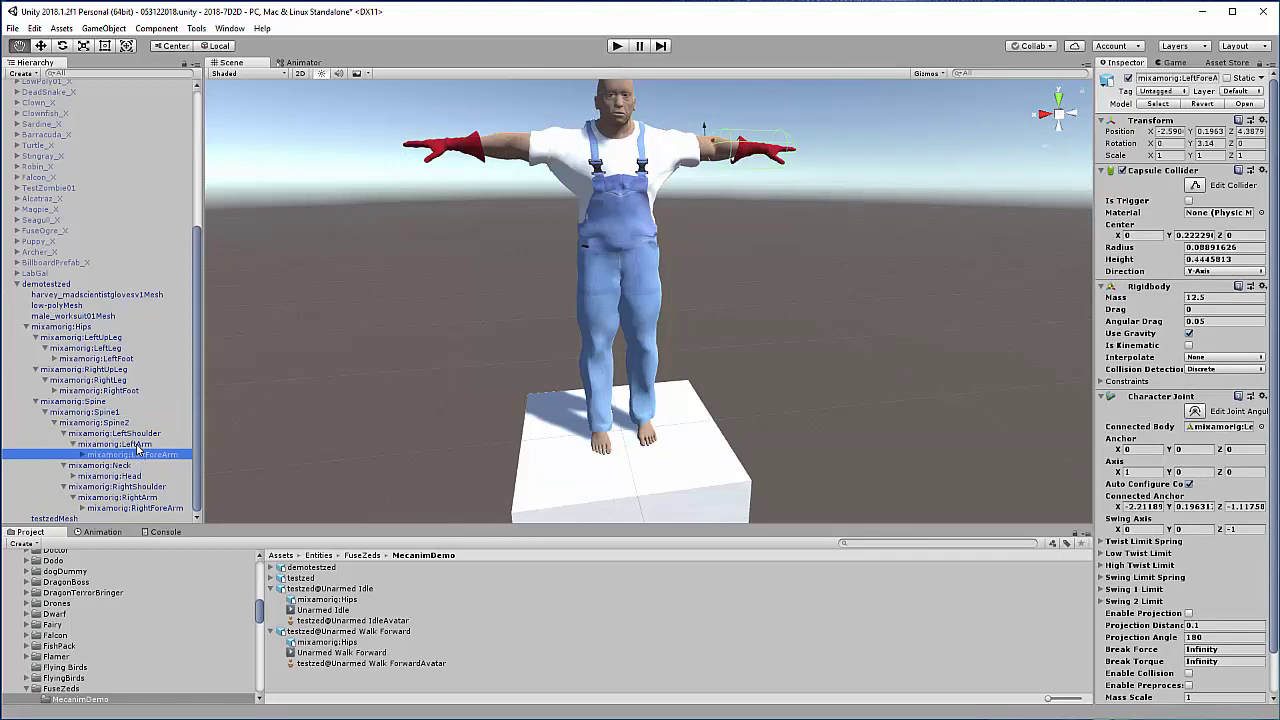
{"action": "left_click", "coordinate": [120, 444]}
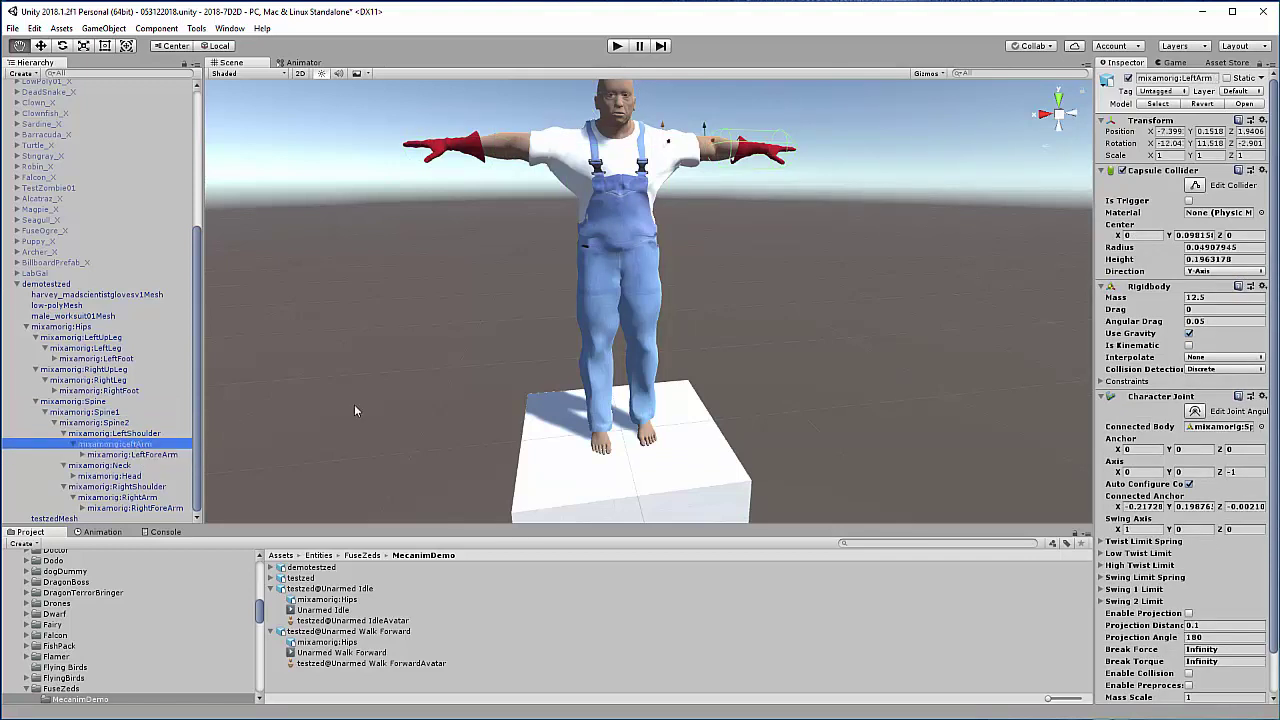
{"action": "left_click_drag", "start_coordinate": [1095, 300], "coordinate": [963, 307]}
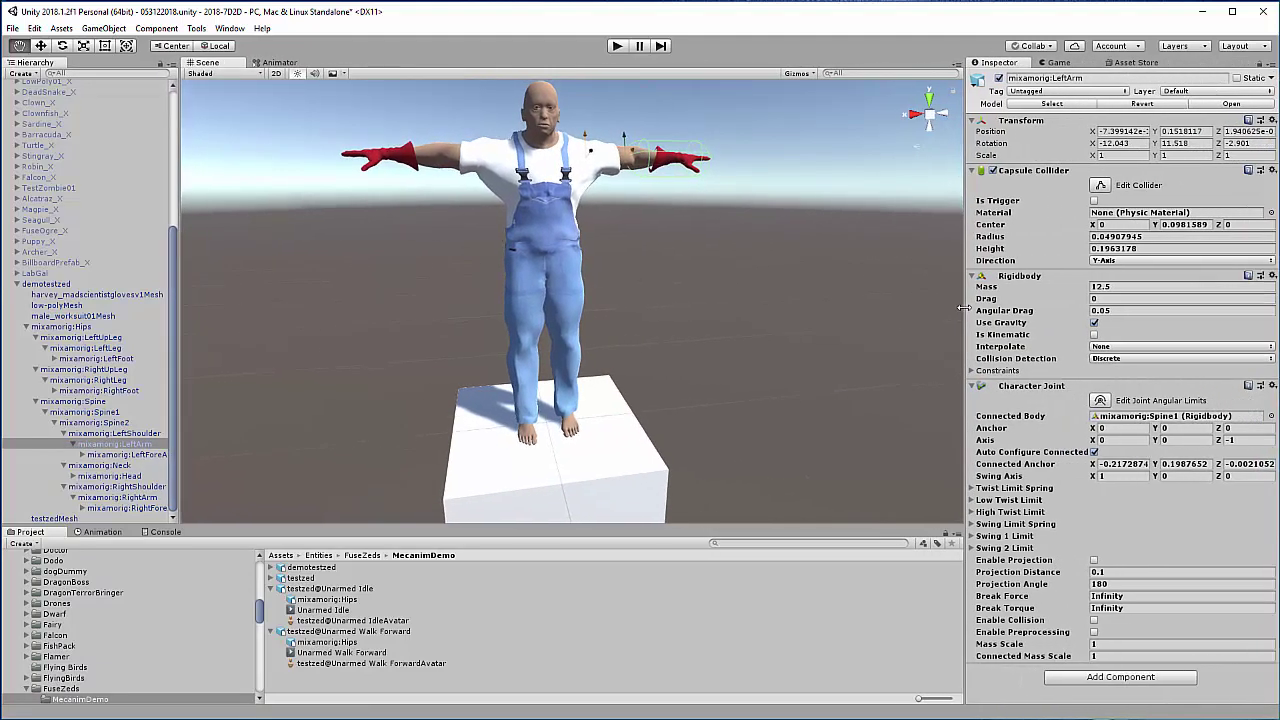
{"action": "left_click", "coordinate": [129, 456]}
{"action": "left_click", "coordinate": [137, 448]}
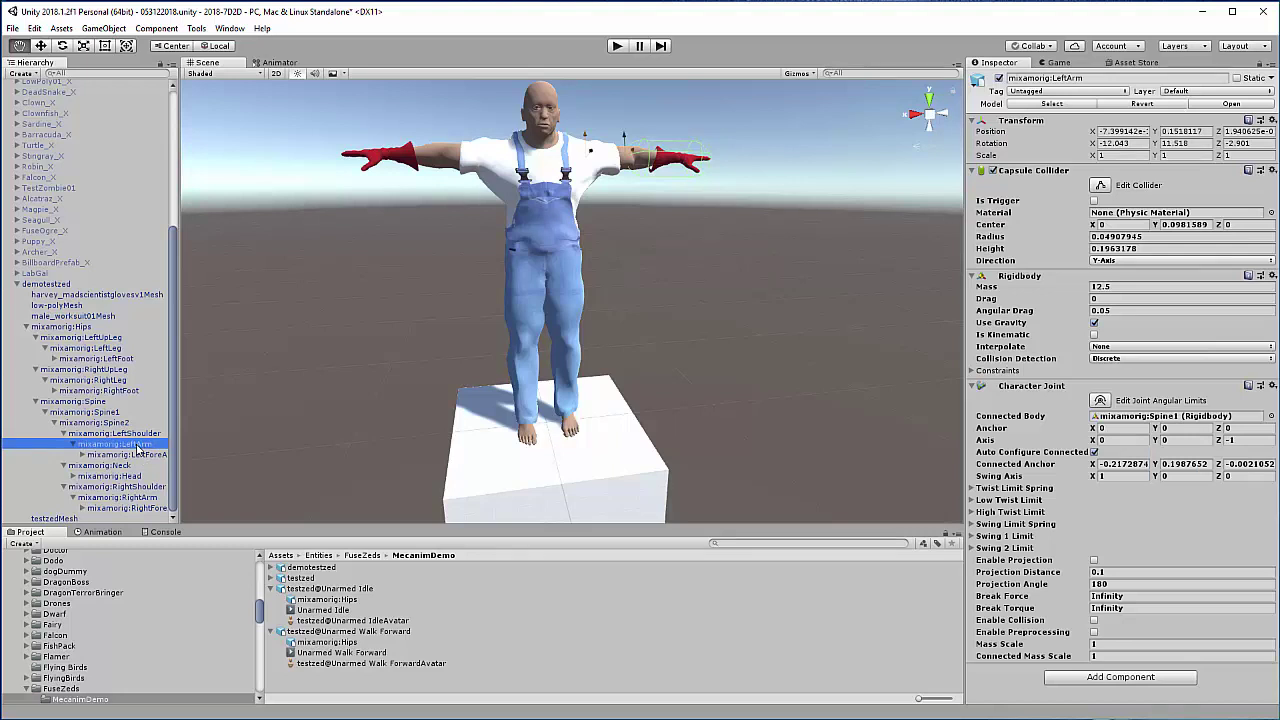
{"action": "scroll", "coordinate": [640, 183], "scroll_direction": "up", "scroll_amount": 5}
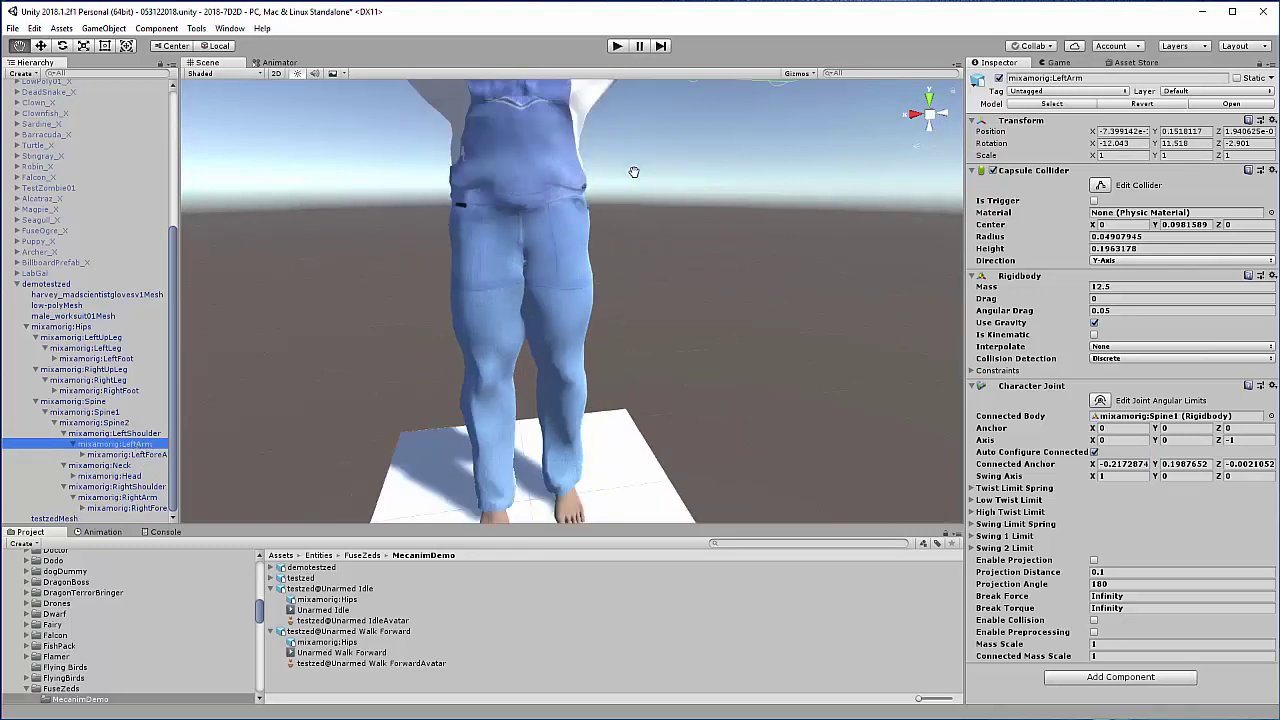
{"action": "scroll", "coordinate": [640, 183], "scroll_direction": "down", "scroll_amount": 5}
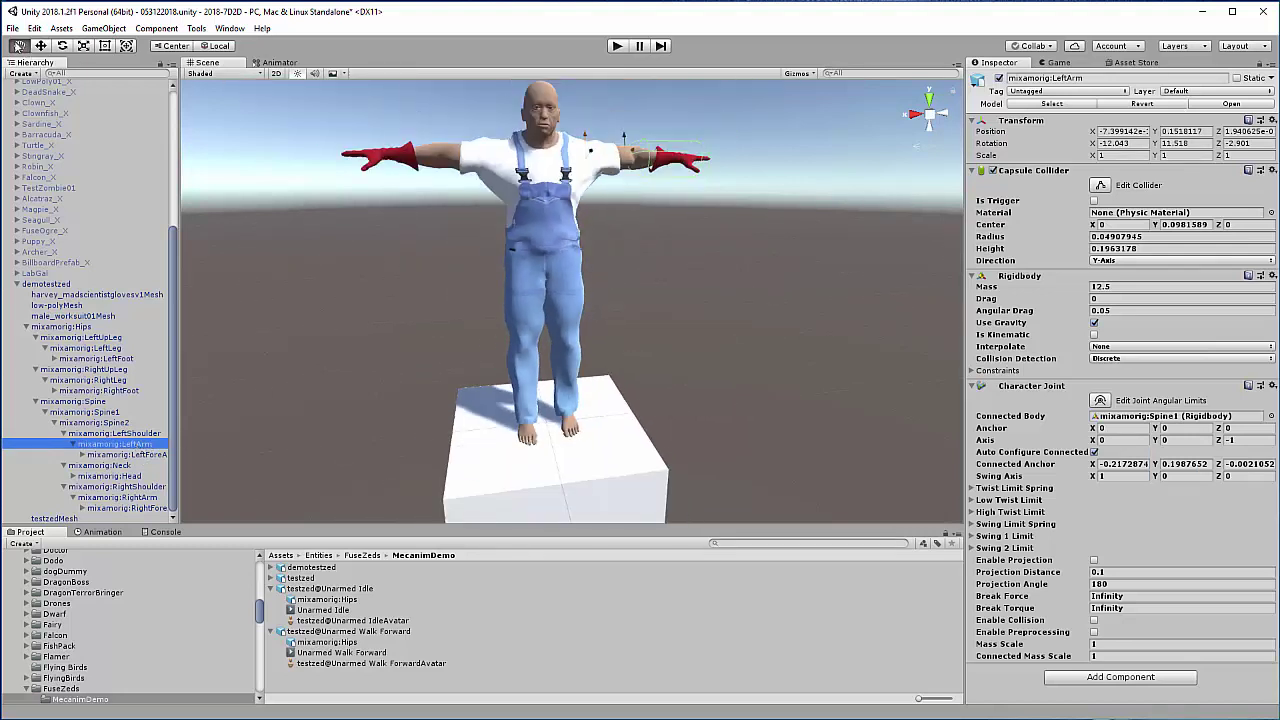
{"action": "left_click", "coordinate": [18, 46]}
{"action": "scroll", "coordinate": [690, 275], "scroll_direction": "up", "scroll_amount": 5}
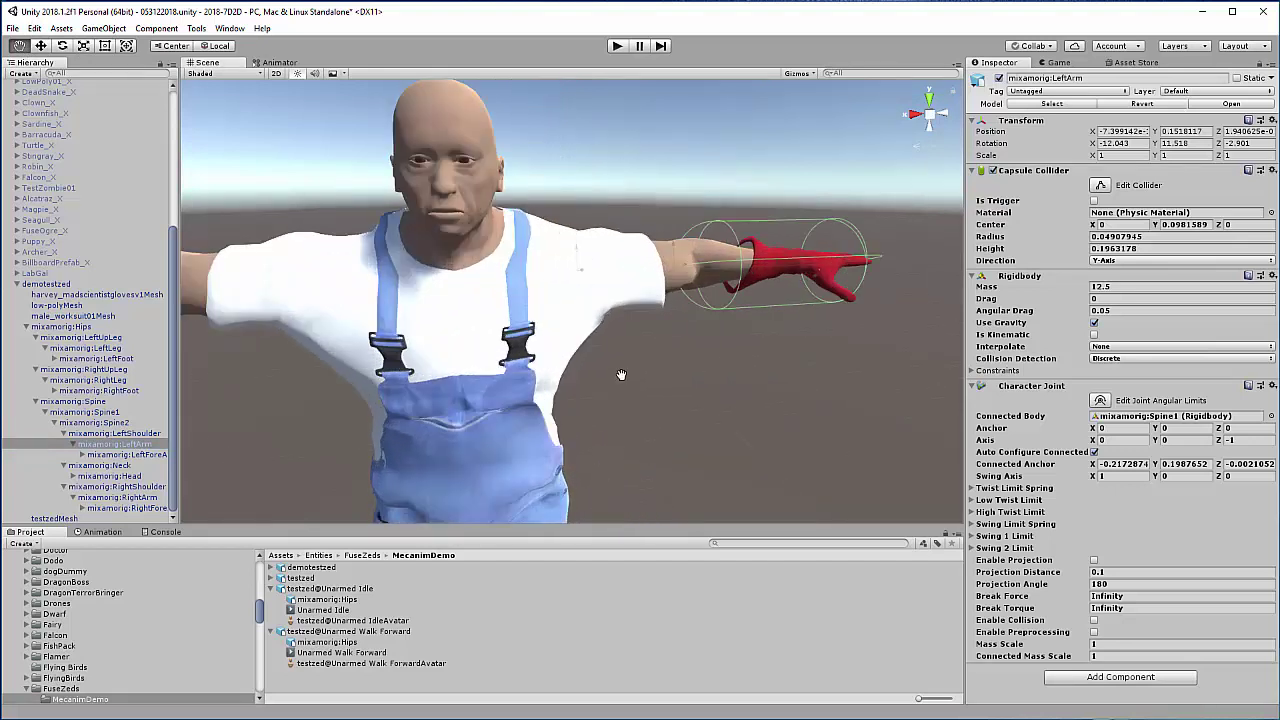
{"action": "scroll", "coordinate": [620, 373], "scroll_direction": "down", "scroll_amount": 4}
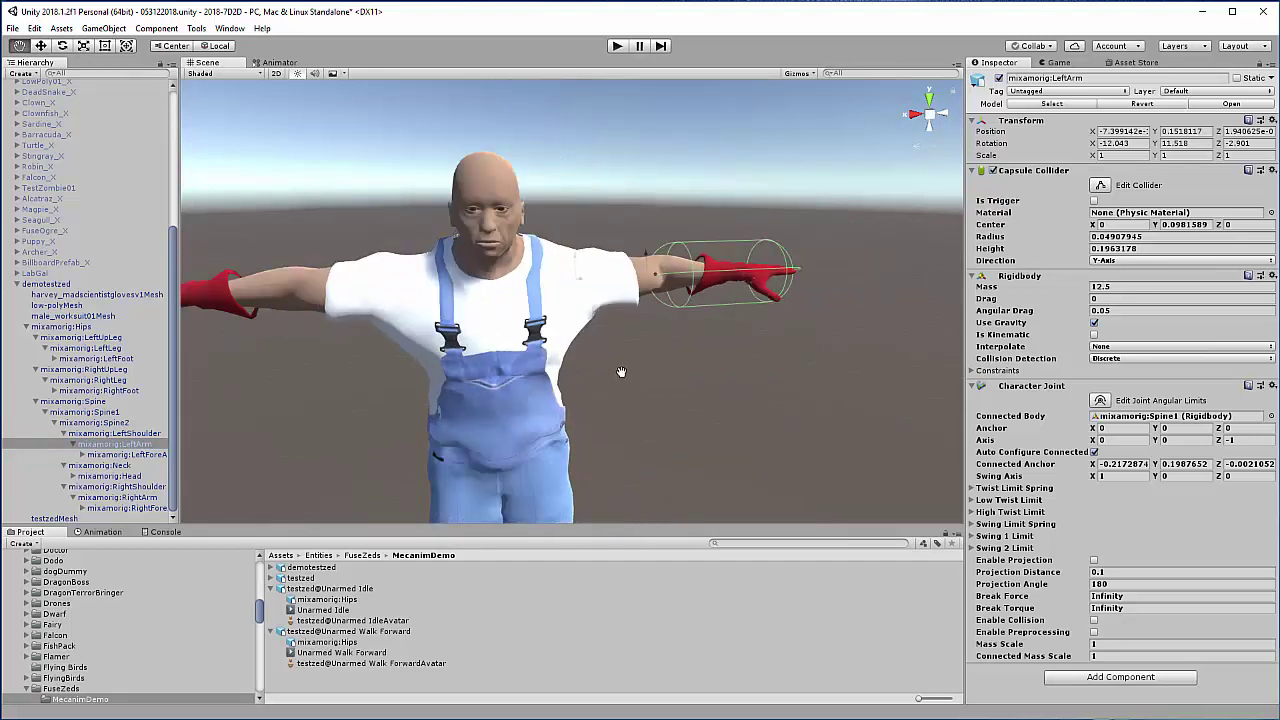
Step: Shrink the LeftForeArm capsule collider with its edit handles to radius about 0.055
{"action": "left_click", "coordinate": [133, 457]}
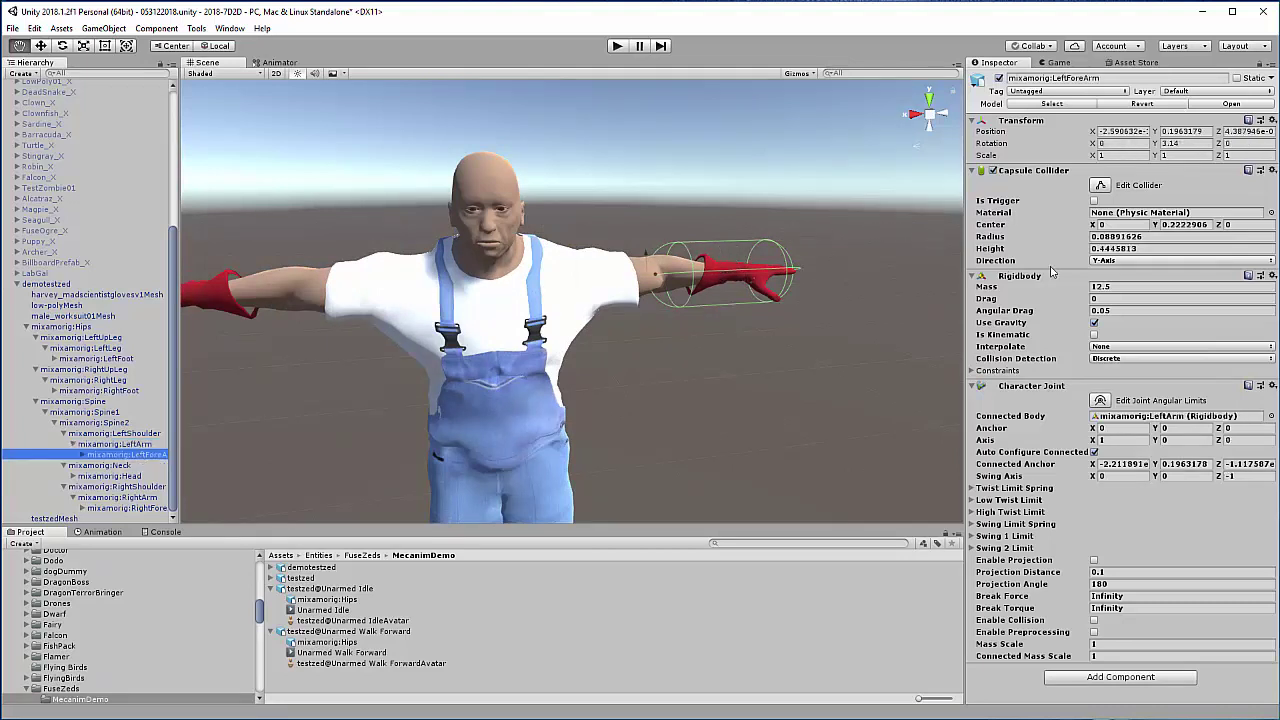
{"action": "left_click", "coordinate": [1100, 185]}
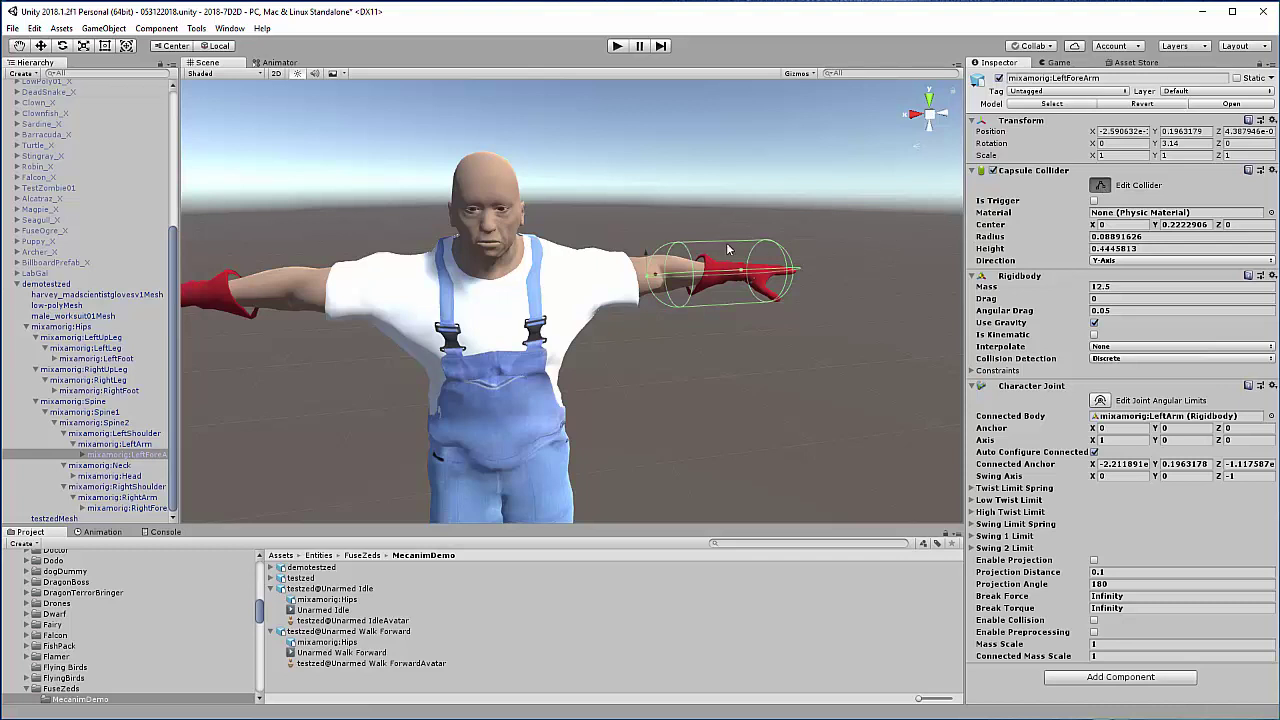
{"action": "left_click_drag", "start_coordinate": [721, 247], "coordinate": [720, 259]}
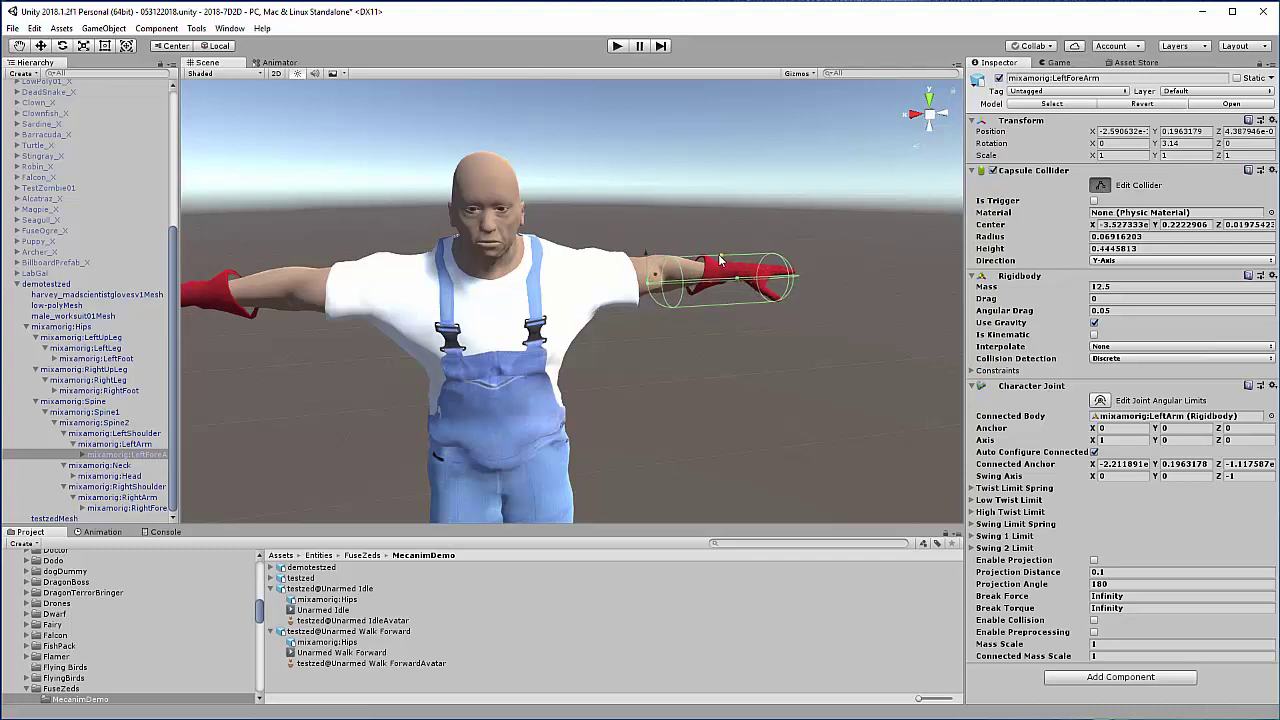
{"action": "left_click_drag", "start_coordinate": [724, 310], "coordinate": [657, 283]}
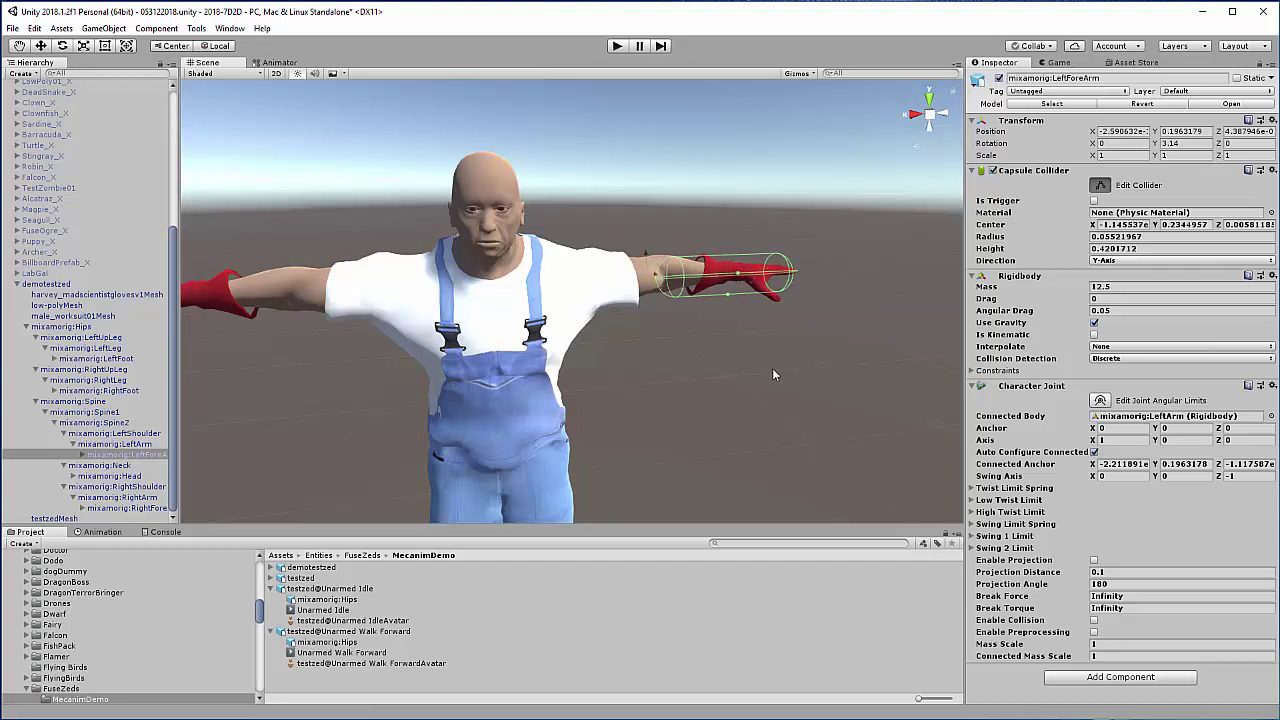
Step: Select LeftArm and edit its Capsule Collider radius and height values in the Inspector
{"action": "left_click", "coordinate": [118, 444]}
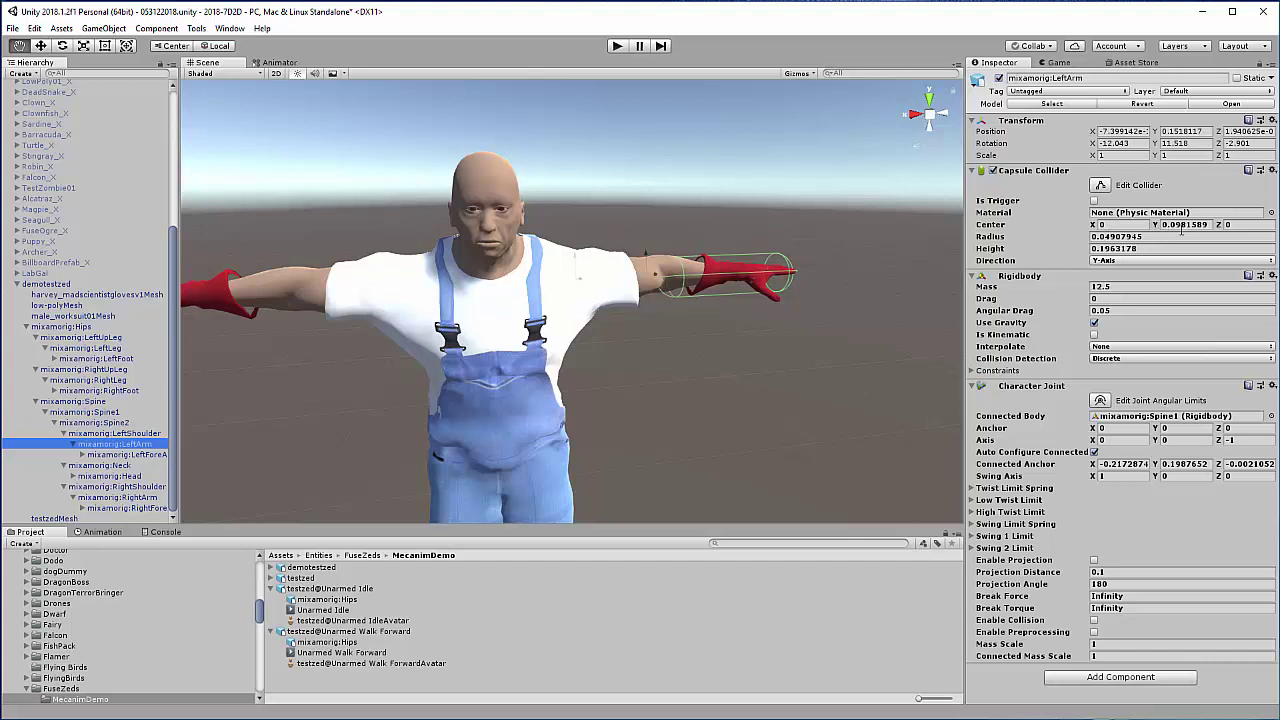
{"action": "left_click", "coordinate": [1105, 236]}
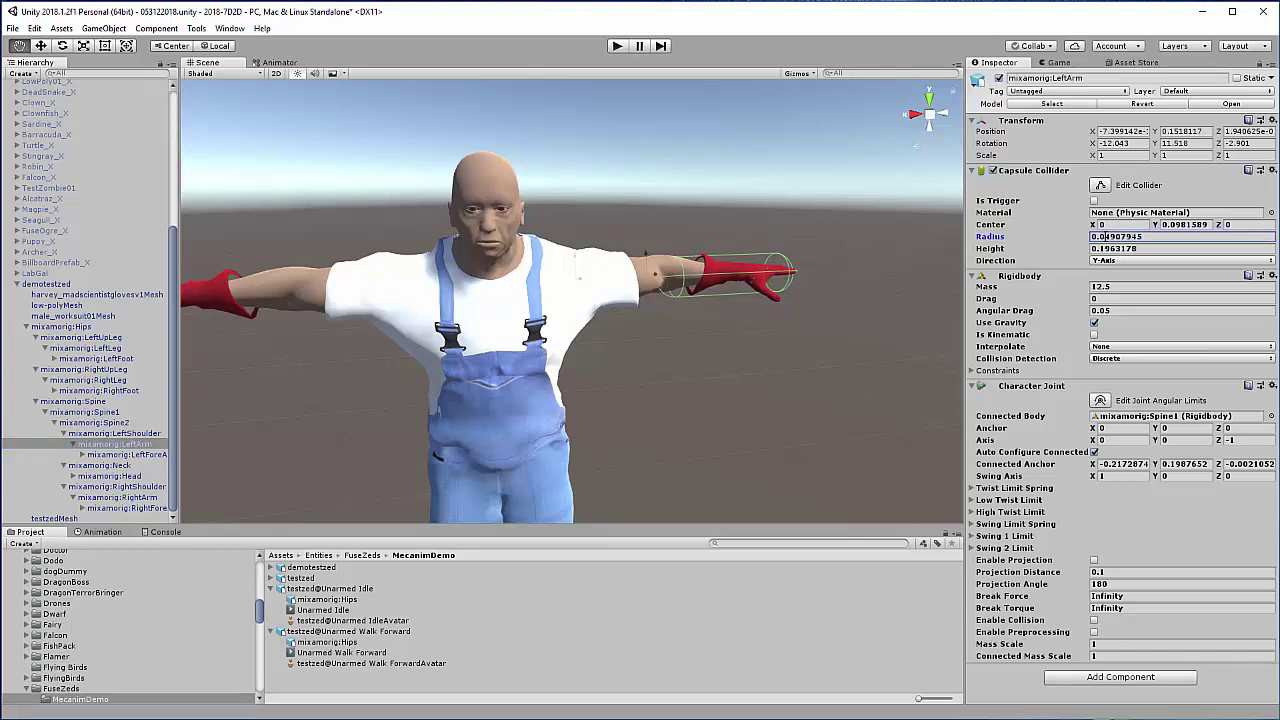
{"action": "key", "text": "BackSpace"}
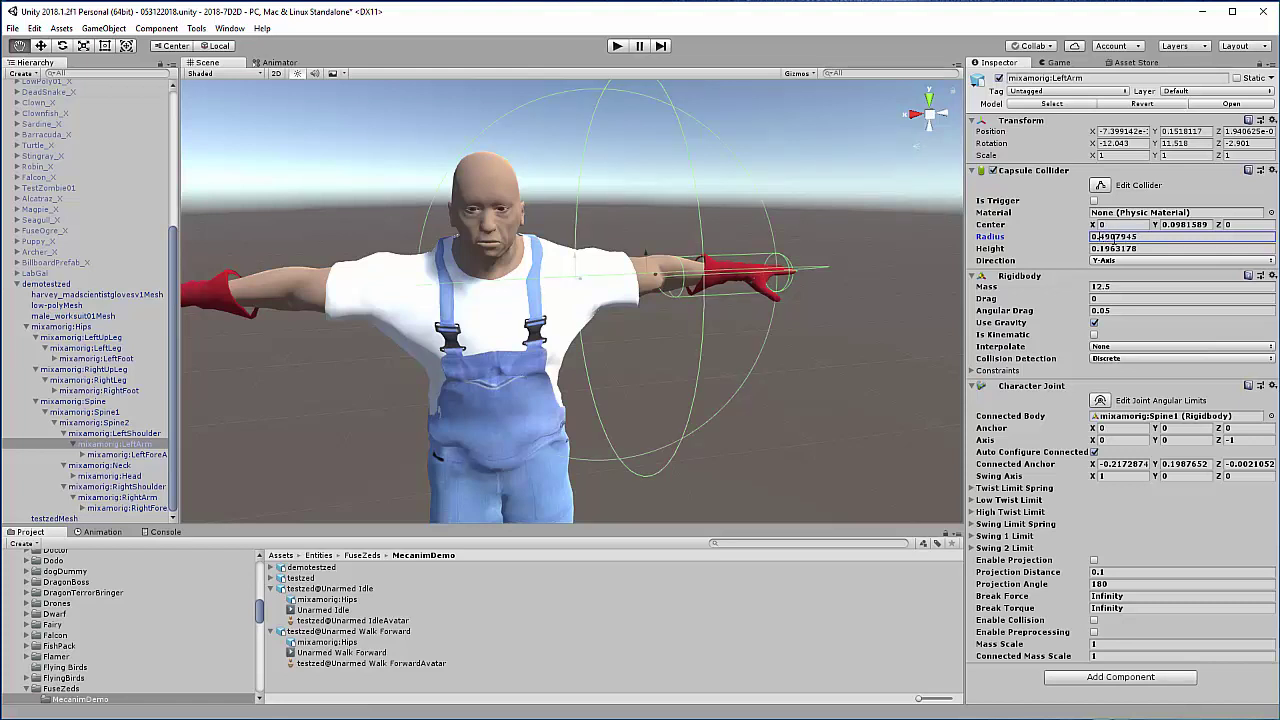
{"action": "key", "text": "Delete"}
{"action": "type", "text": "1"}
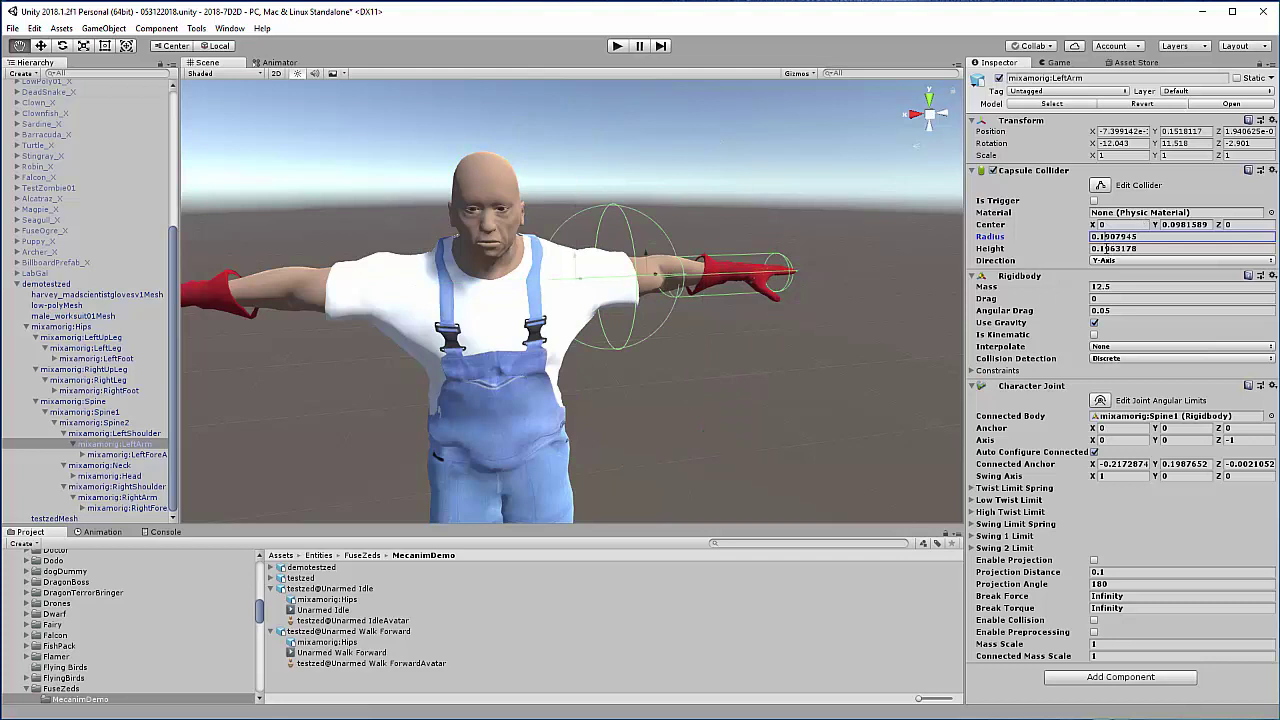
{"action": "left_click", "coordinate": [1094, 248]}
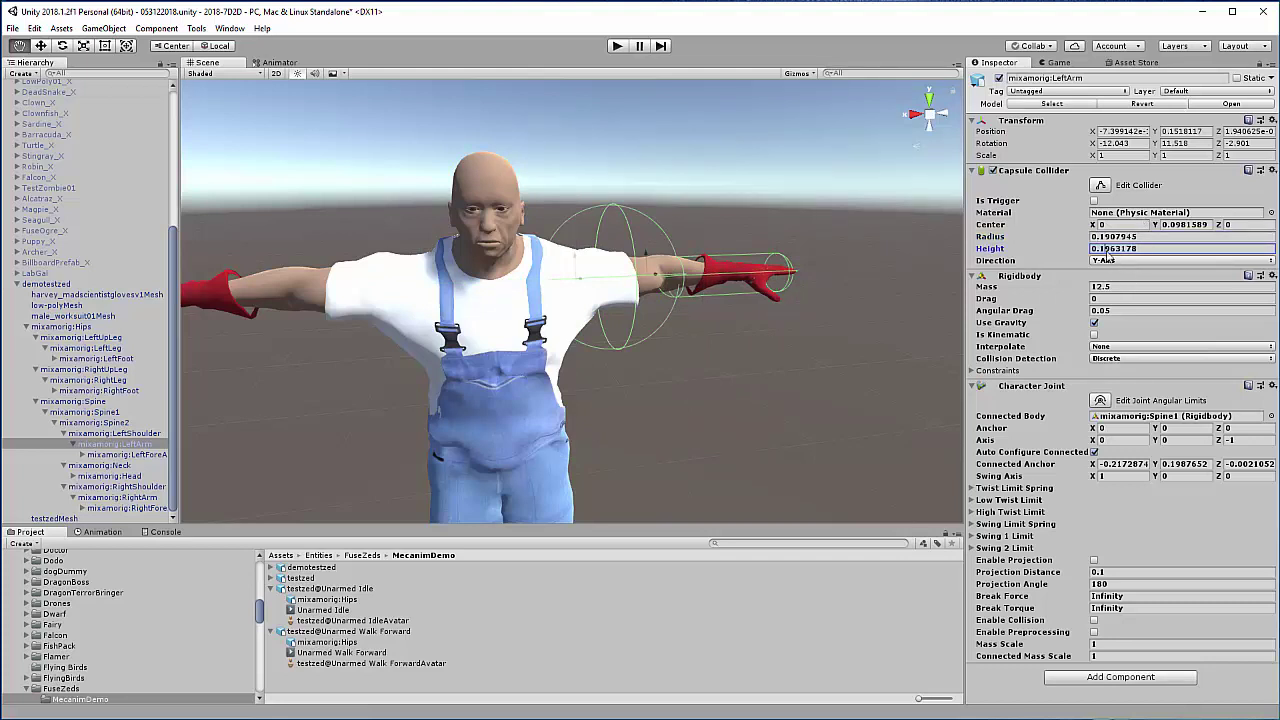
{"action": "key", "text": "Delete"}
{"action": "key", "text": "Delete"}
{"action": "key", "text": "Delete"}
{"action": "left_click", "coordinate": [636, 247]}
Step: Drag the LeftArm collider handles to fit the upper arm at radius 0.0924, height 0.3816
{"action": "scroll", "coordinate": [622, 222], "scroll_direction": "up", "scroll_amount": 5}
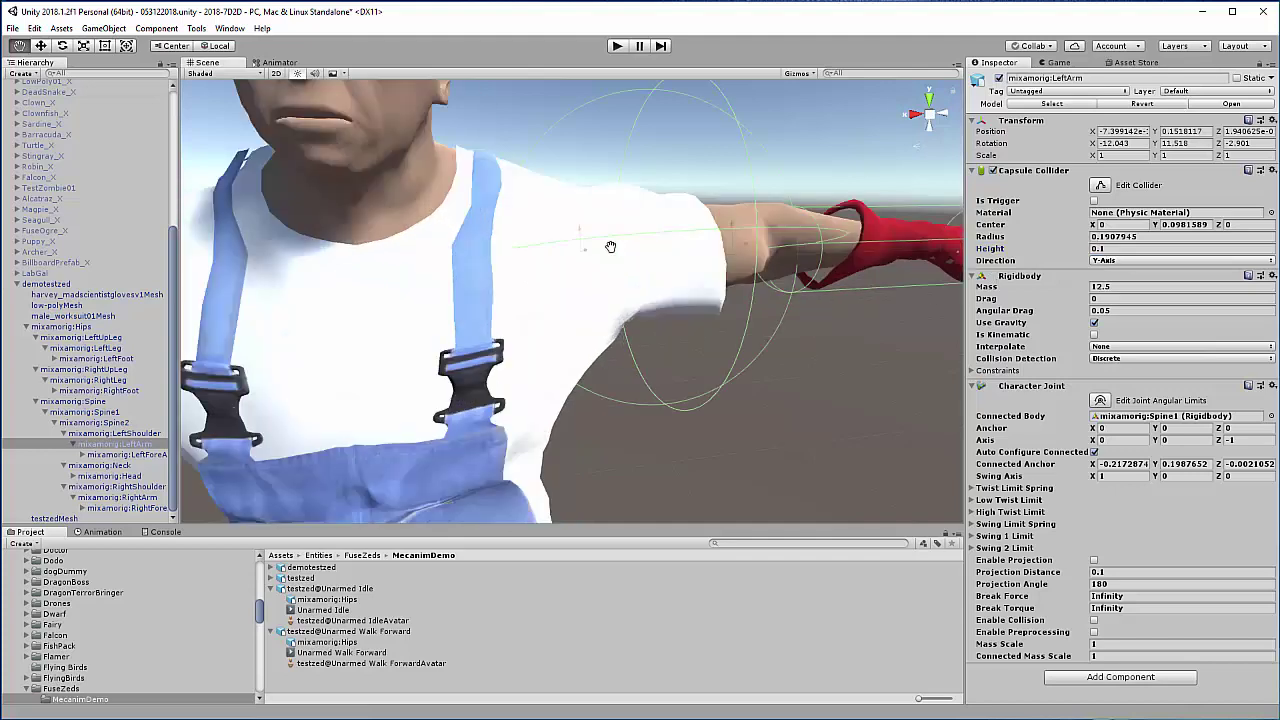
{"action": "scroll", "coordinate": [608, 245], "scroll_direction": "down", "scroll_amount": 3}
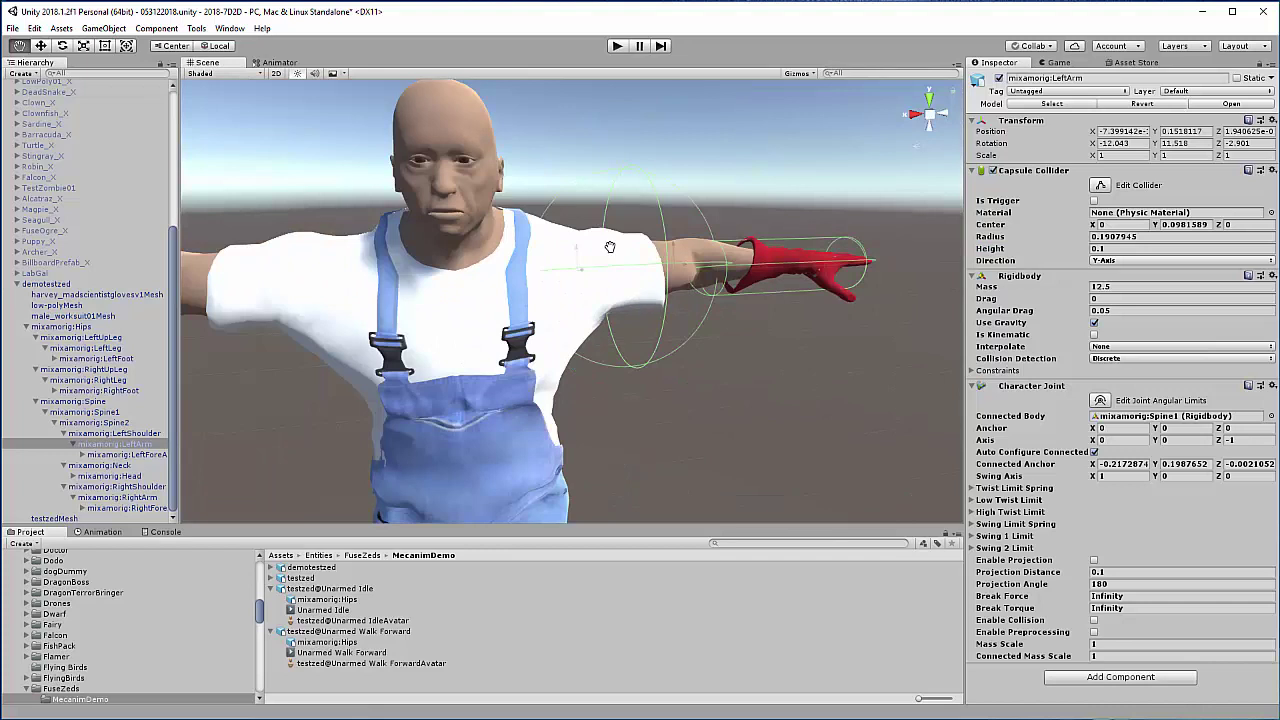
{"action": "left_click", "coordinate": [1100, 185]}
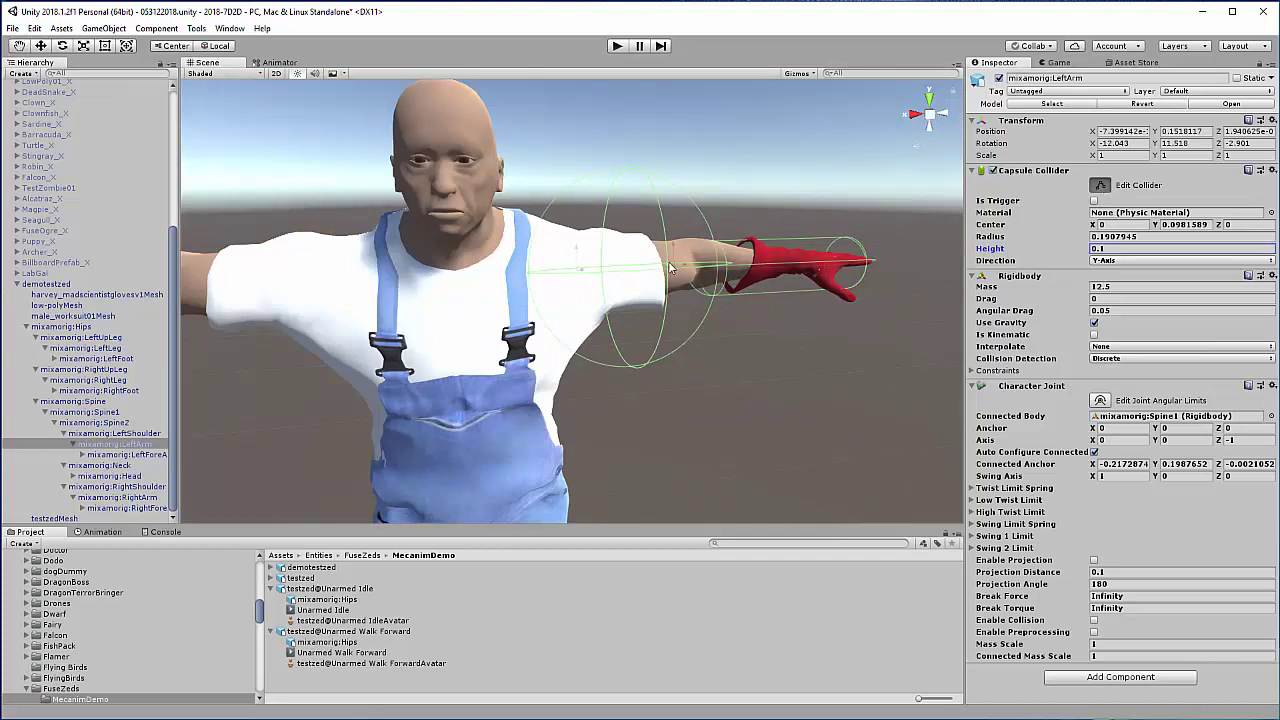
{"action": "left_click_drag", "start_coordinate": [670, 267], "coordinate": [661, 433]}
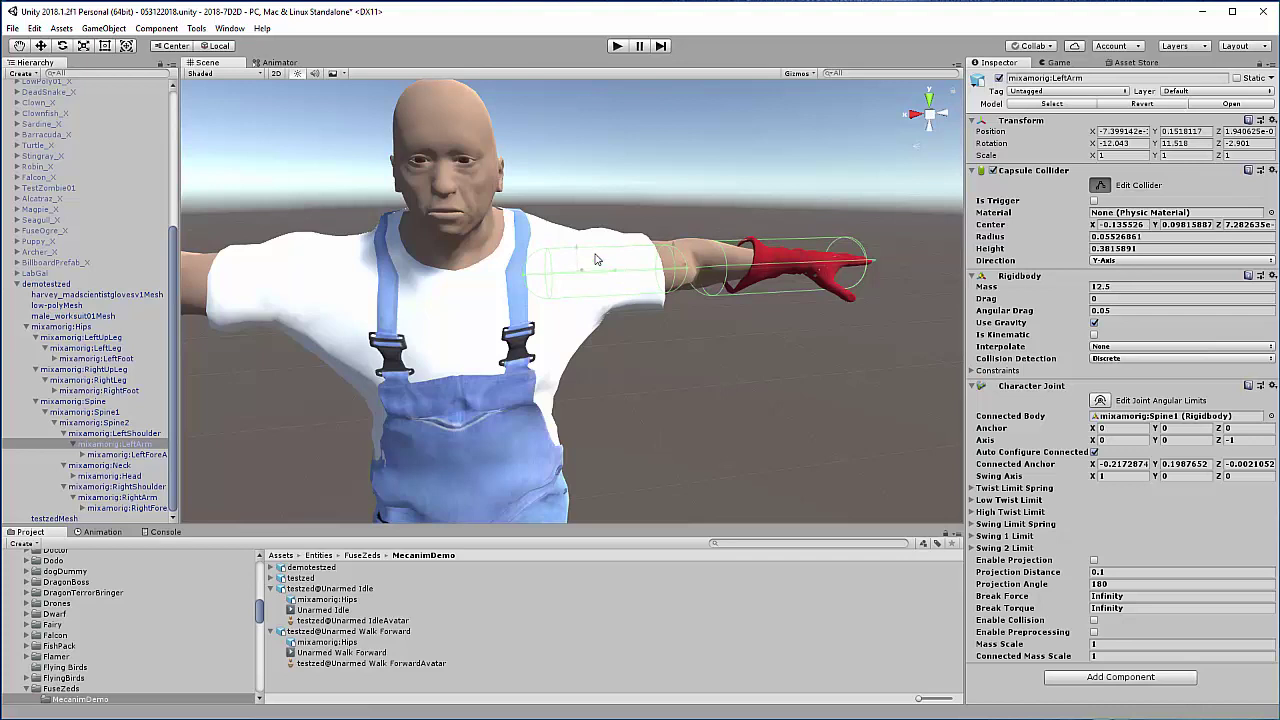
{"action": "scroll", "coordinate": [630, 290], "scroll_direction": "up", "scroll_amount": 3}
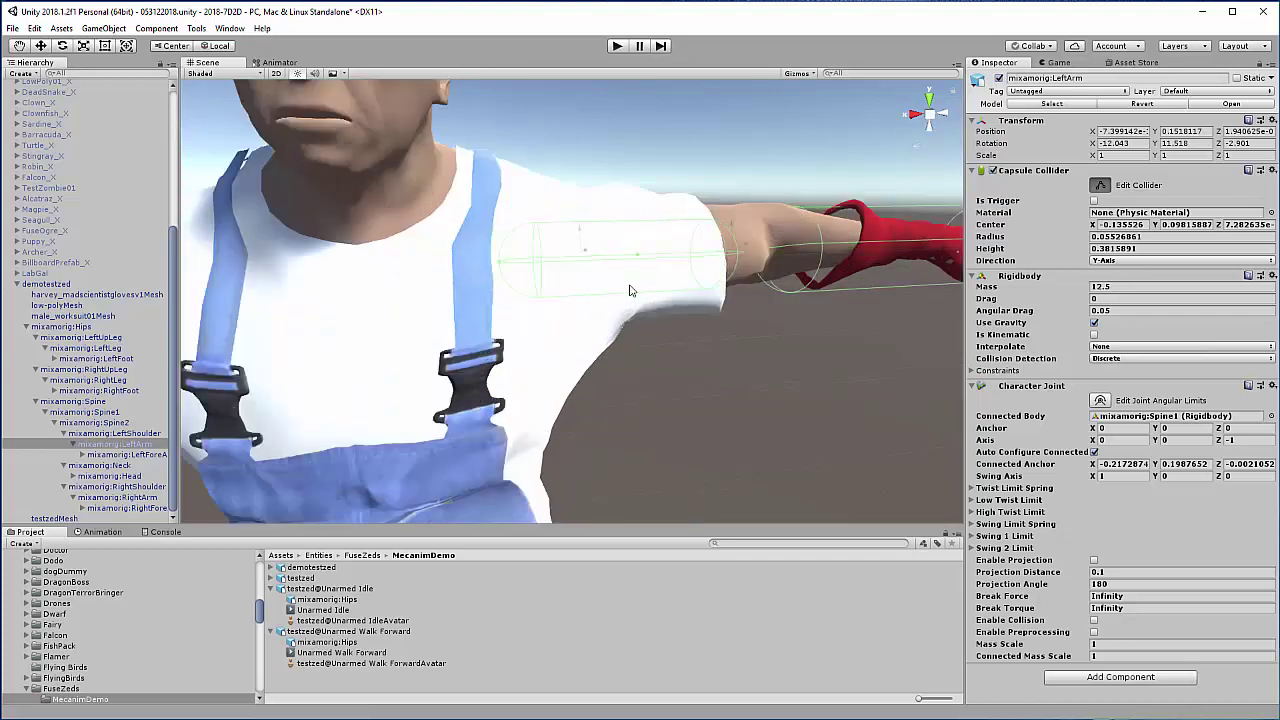
{"action": "left_click_drag", "start_coordinate": [623, 220], "coordinate": [623, 200]}
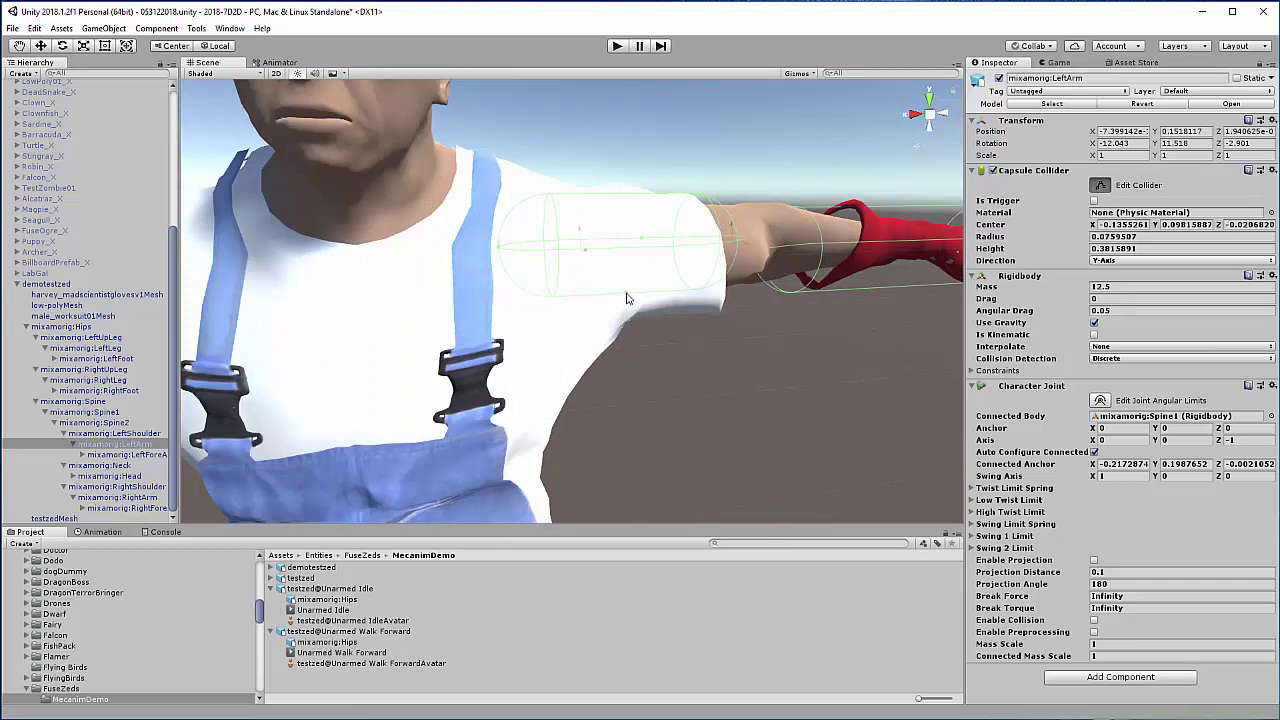
{"action": "left_click_drag", "start_coordinate": [627, 298], "coordinate": [623, 318]}
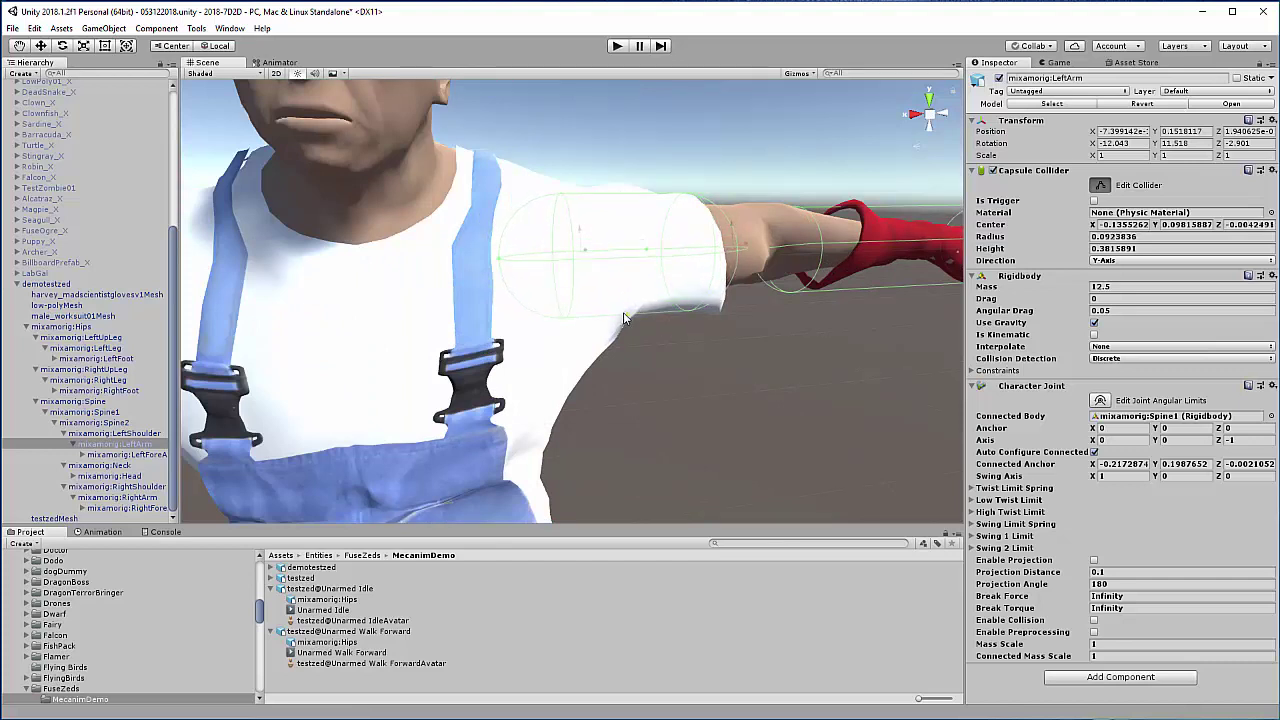
{"action": "scroll", "coordinate": [813, 334], "scroll_direction": "down", "scroll_amount": 6}
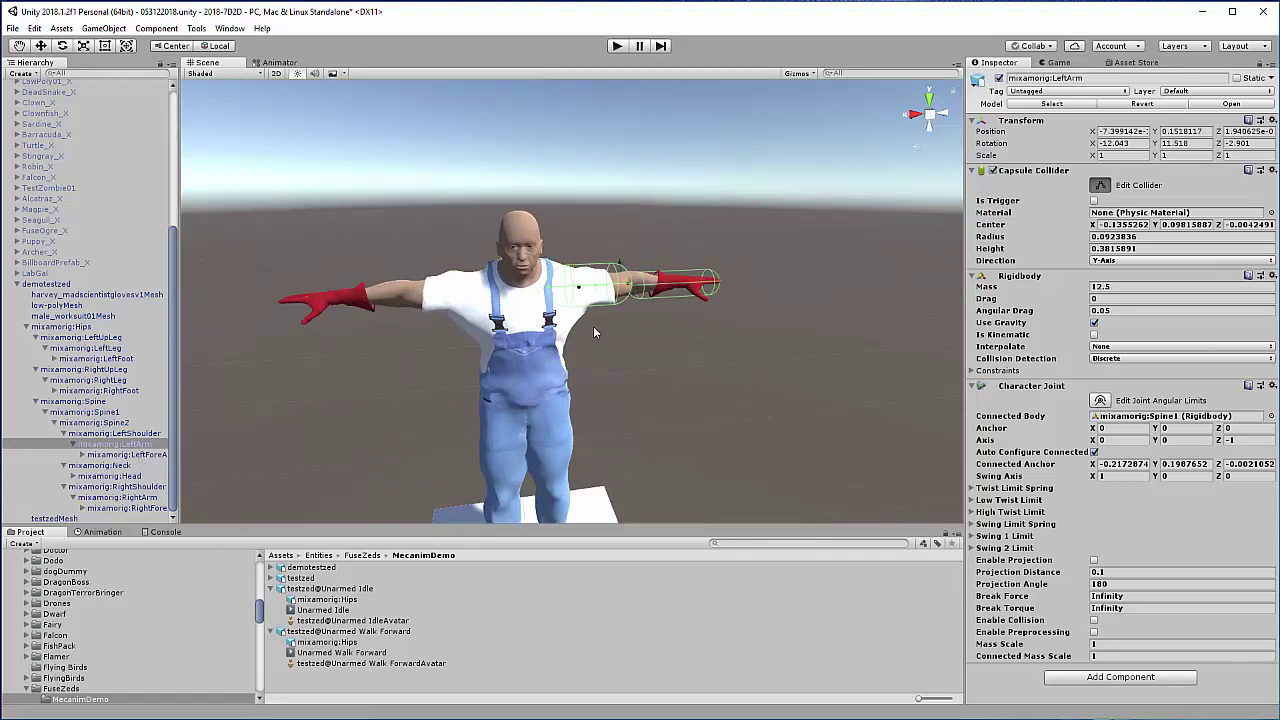
{"action": "scroll", "coordinate": [680, 334], "scroll_direction": "down", "scroll_amount": 1}
{"action": "scroll", "coordinate": [654, 353], "scroll_direction": "down", "scroll_amount": 2}
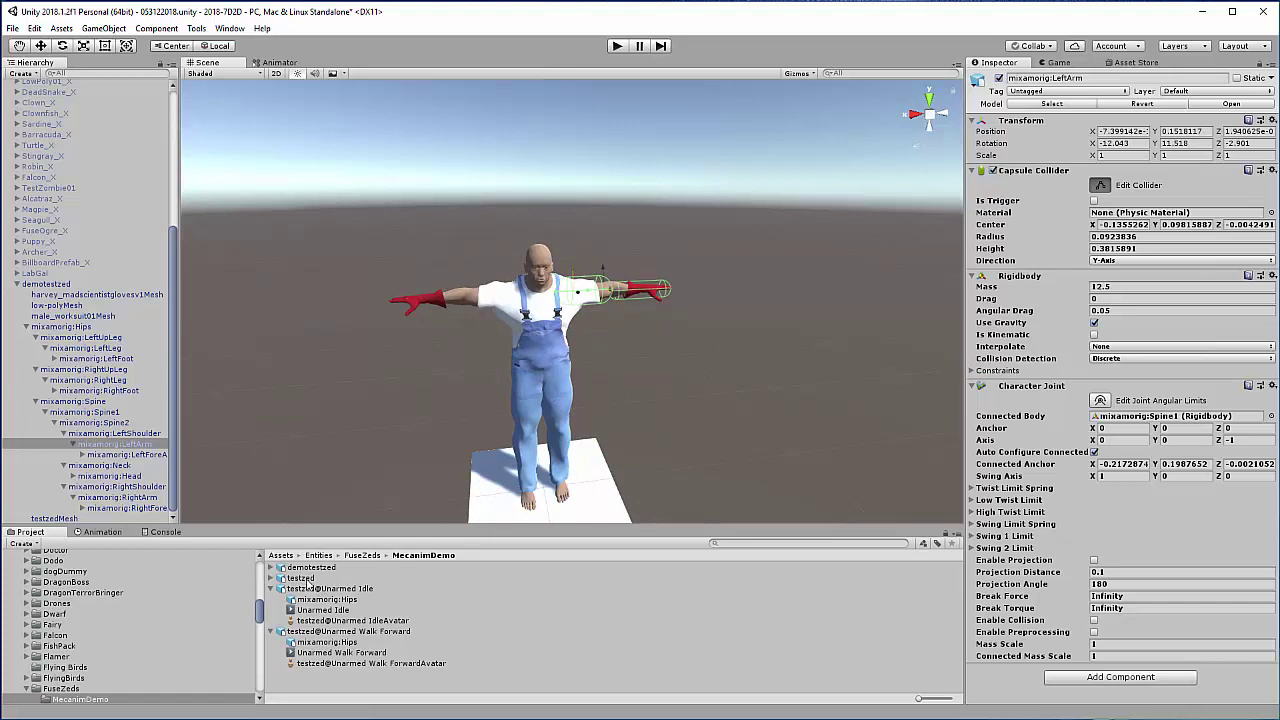
Step: Check the testzed model's Rig and Animation import settings
{"action": "left_click", "coordinate": [311, 578]}
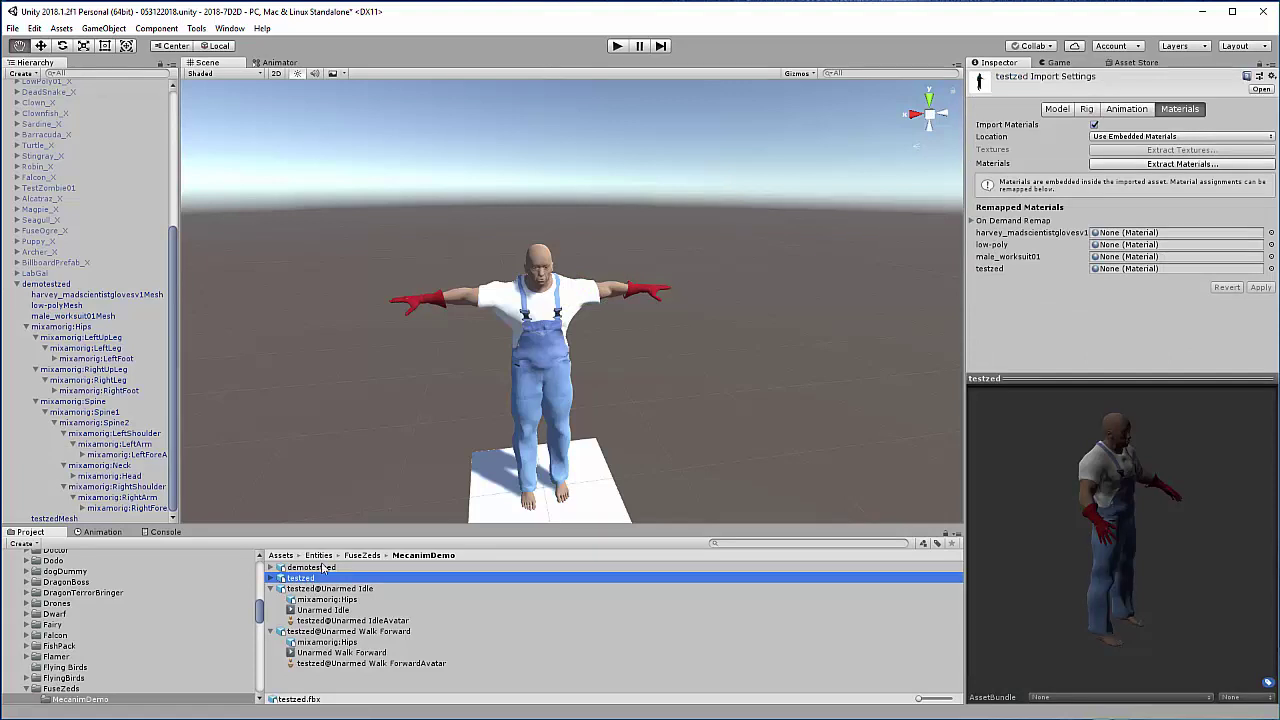
{"action": "left_click", "coordinate": [1128, 110]}
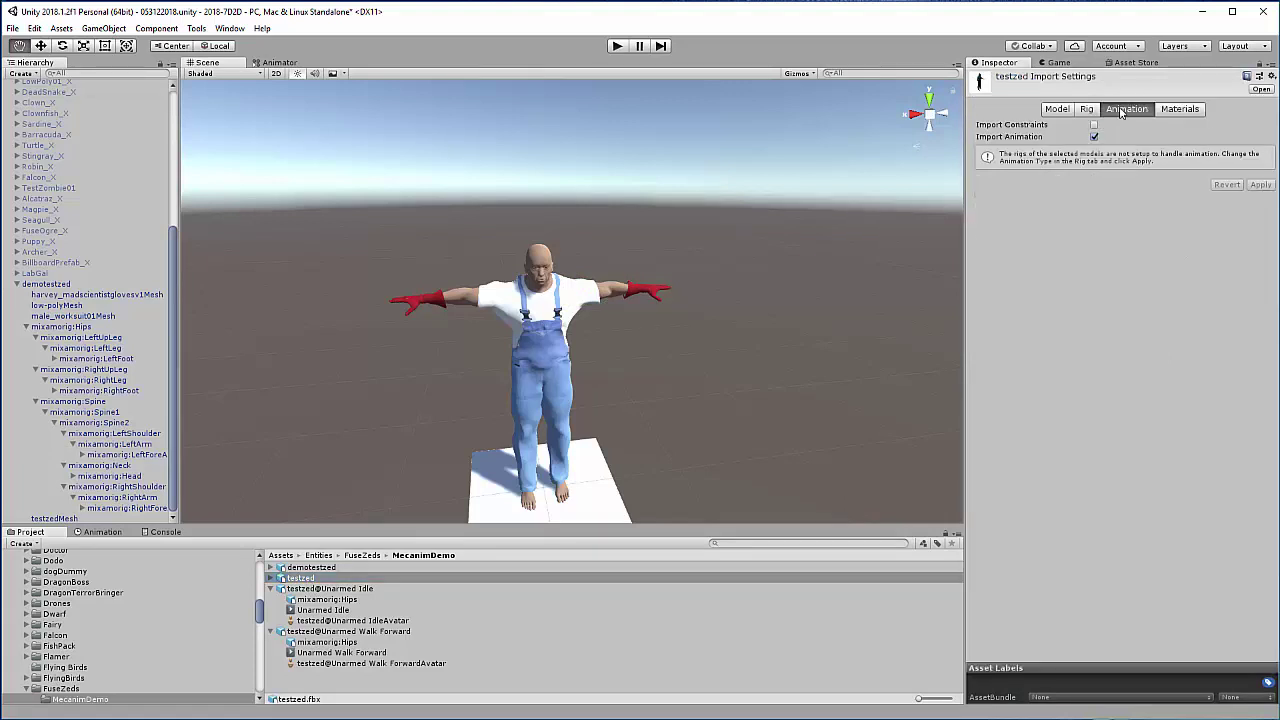
{"action": "left_click", "coordinate": [1093, 110]}
{"action": "left_click", "coordinate": [1134, 110]}
Step: Confirm demotestzed uses a Generic rig, then select demotestzed in the Hierarchy
{"action": "left_click", "coordinate": [307, 568]}
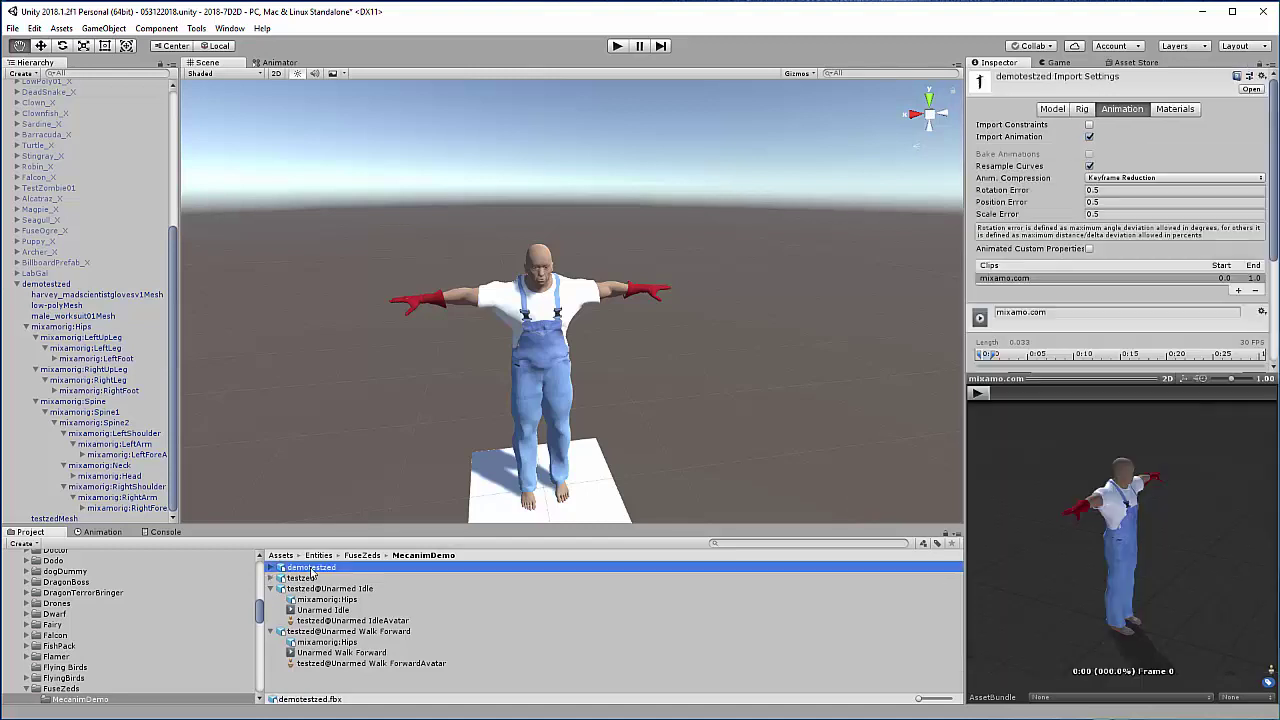
{"action": "left_click", "coordinate": [1083, 109]}
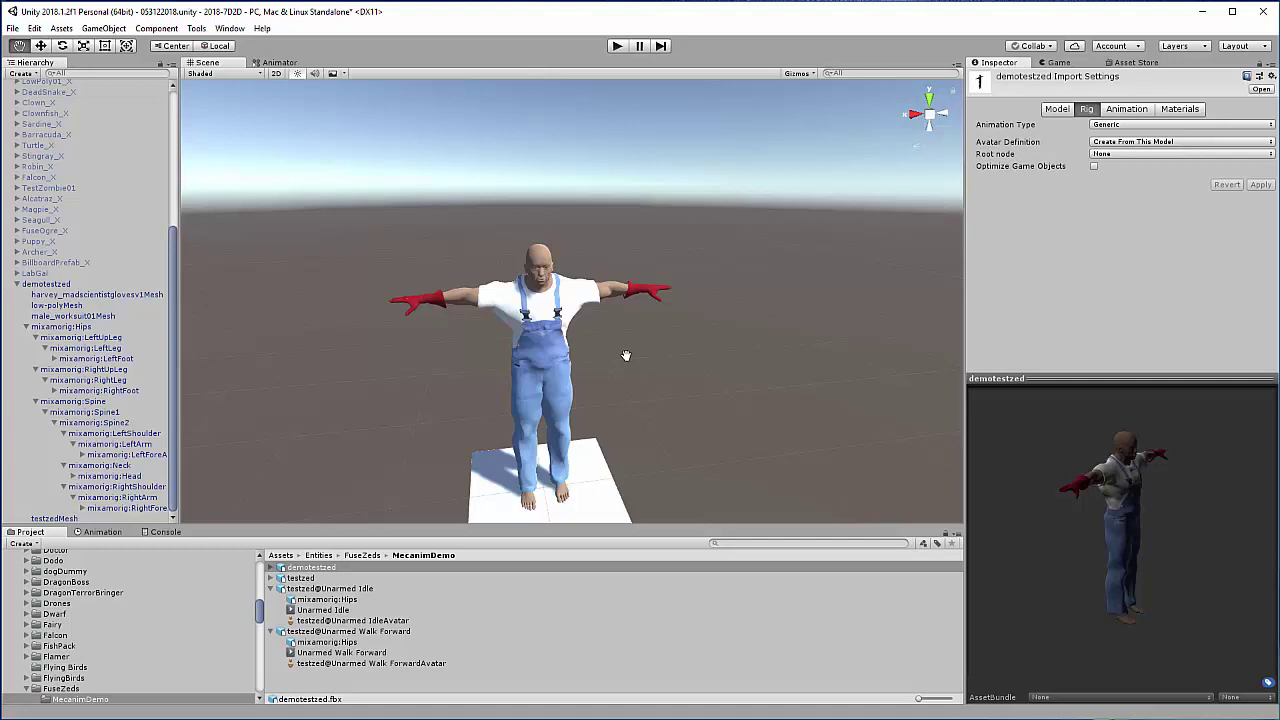
{"action": "left_click", "coordinate": [58, 285]}
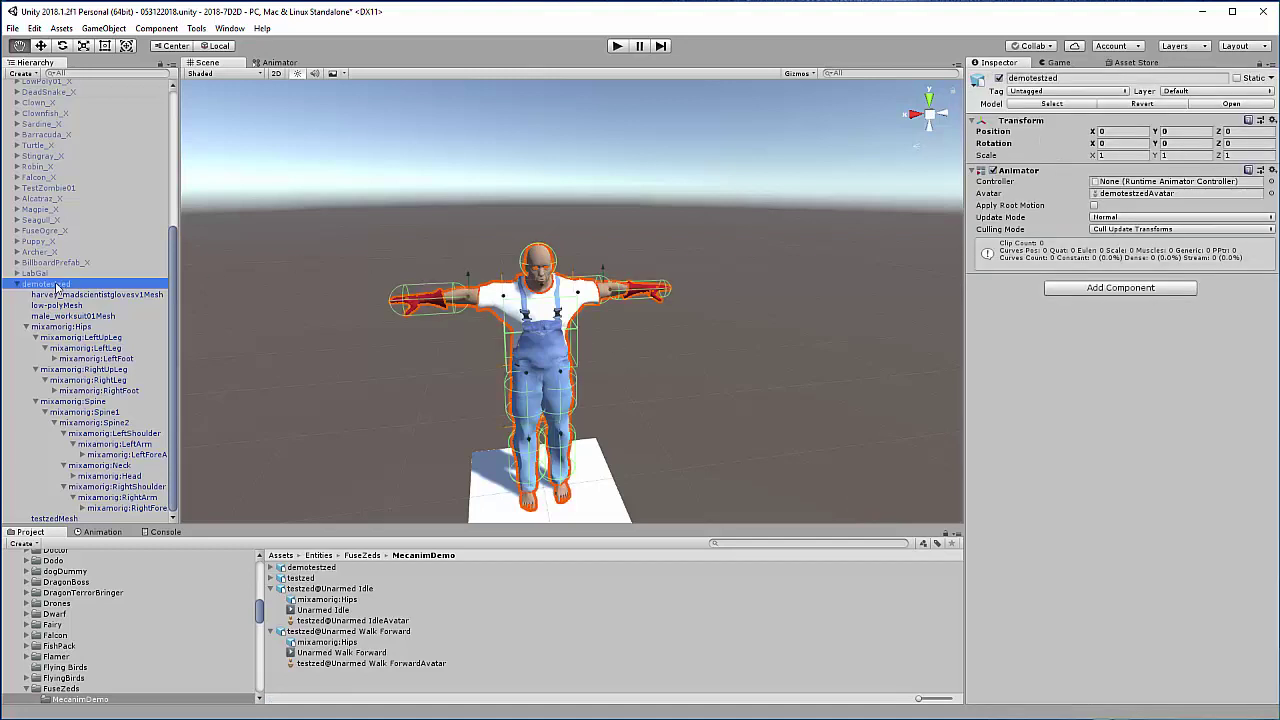
Step: Remove the Character Joint and Rigidbody from mixamorig:Spine1, leaving its Box Collider
{"action": "left_click", "coordinate": [118, 413]}
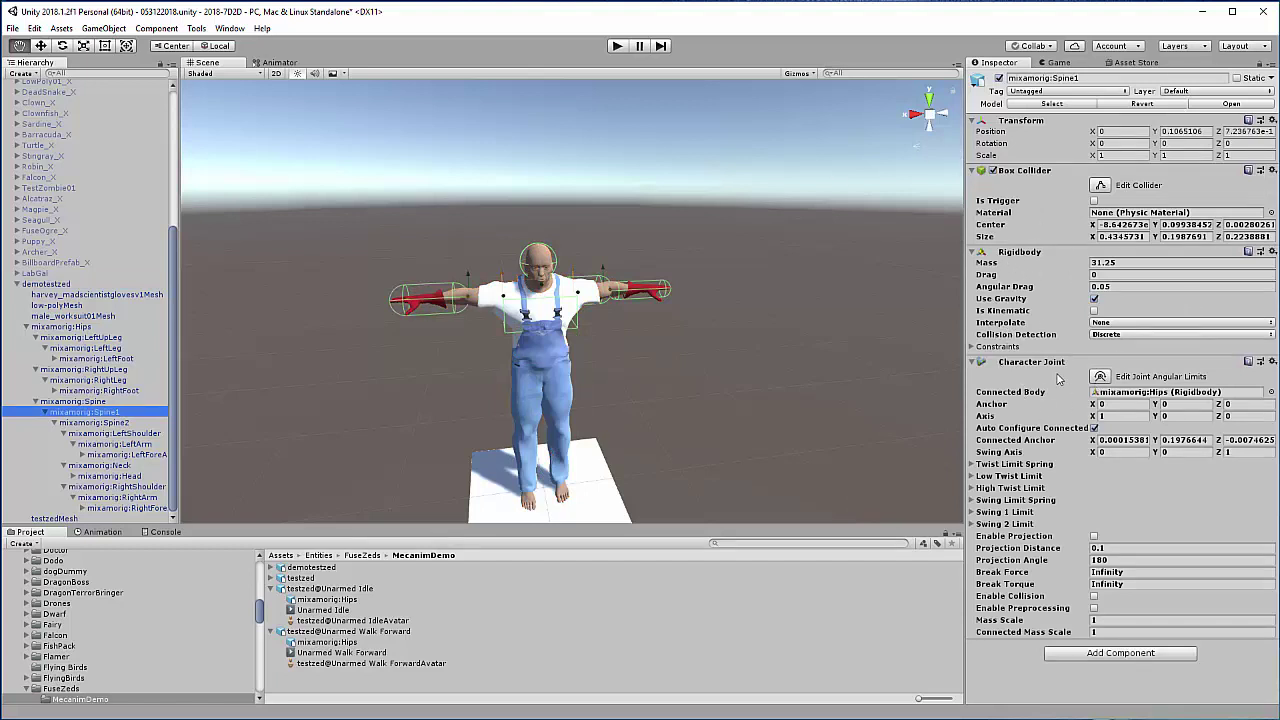
{"action": "left_click", "coordinate": [1272, 362]}
{"action": "left_click", "coordinate": [1274, 396]}
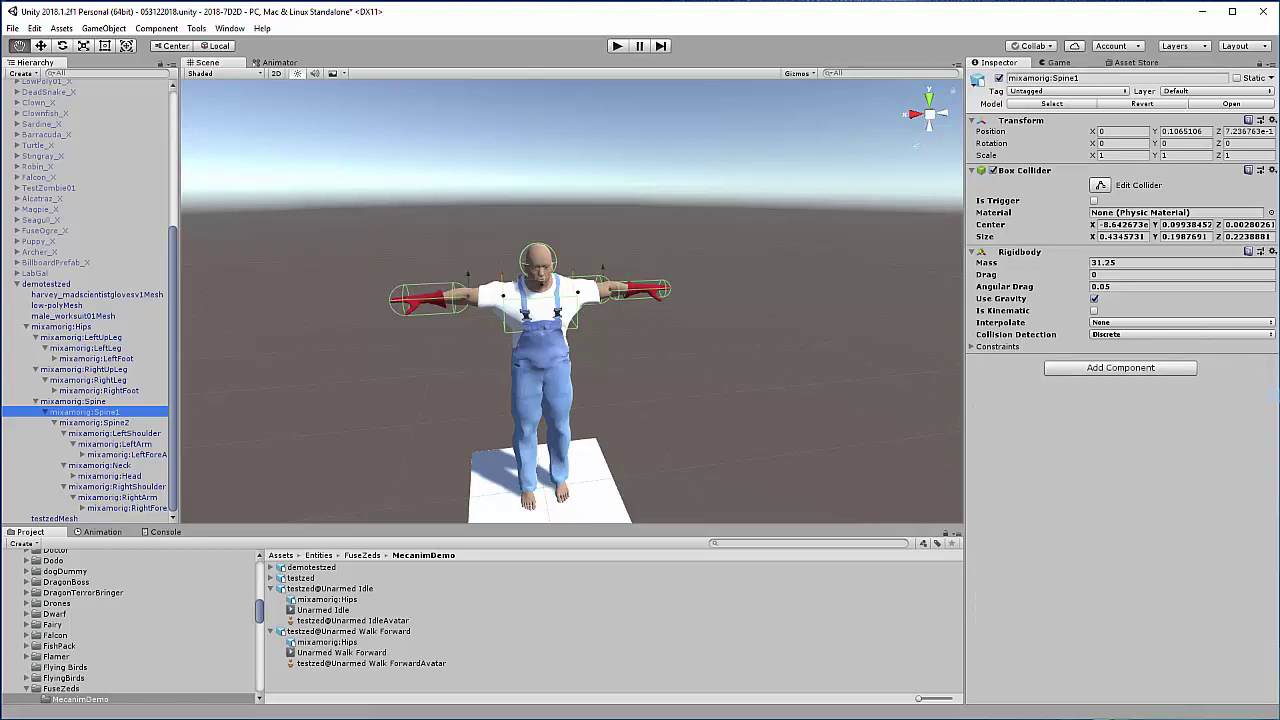
{"action": "left_click", "coordinate": [1273, 254]}
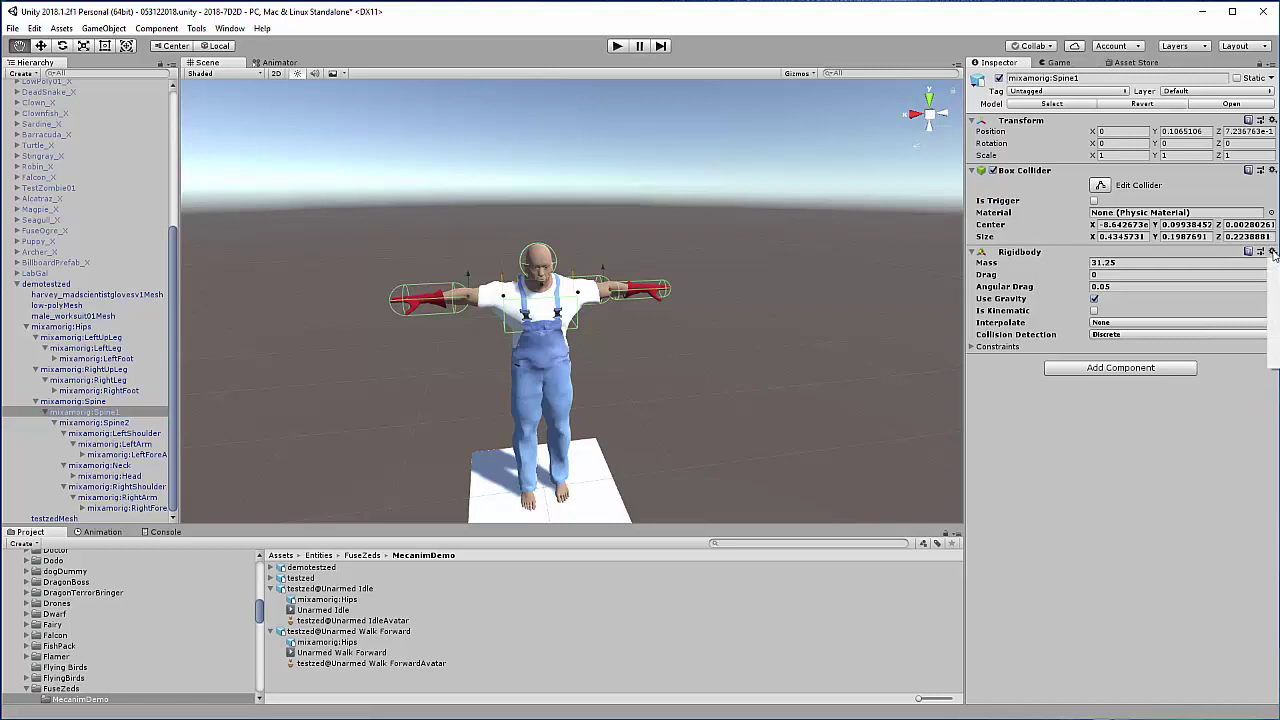
{"action": "left_click", "coordinate": [1274, 288]}
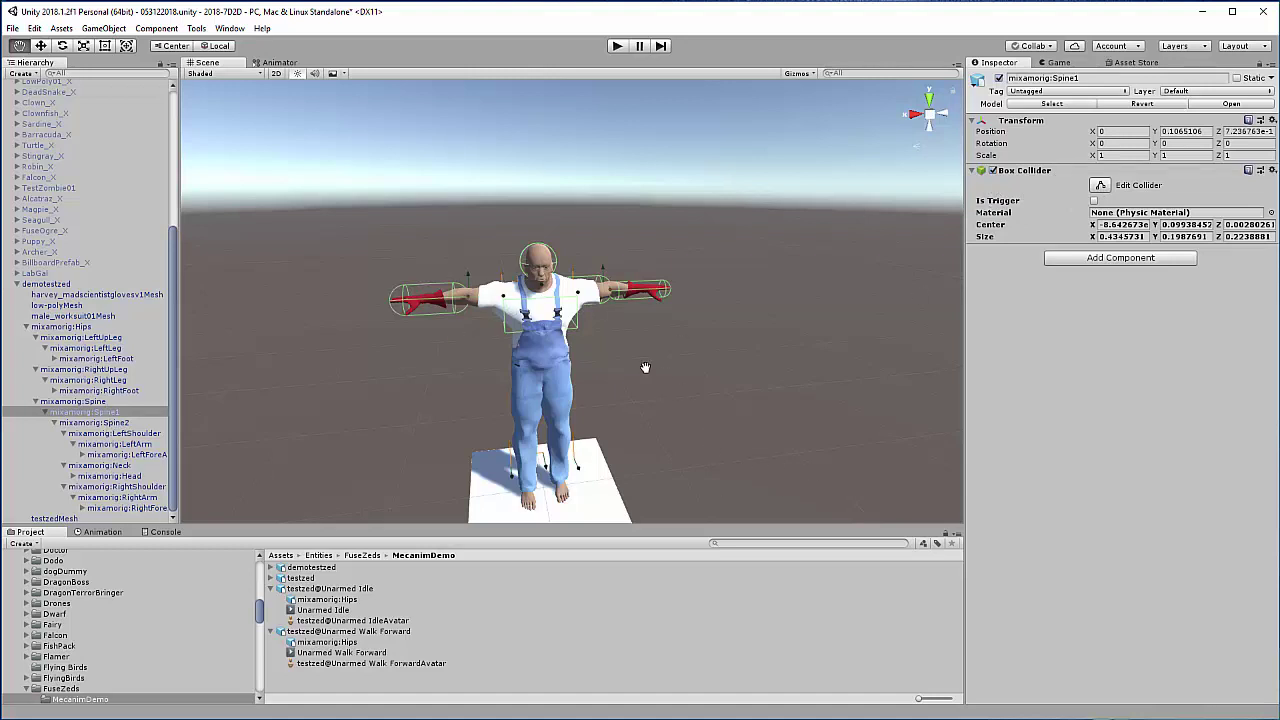
Step: Select demotestzed in the Hierarchy to show its Transform and Animator
{"action": "scroll", "coordinate": [645, 367], "scroll_direction": "down", "scroll_amount": 1}
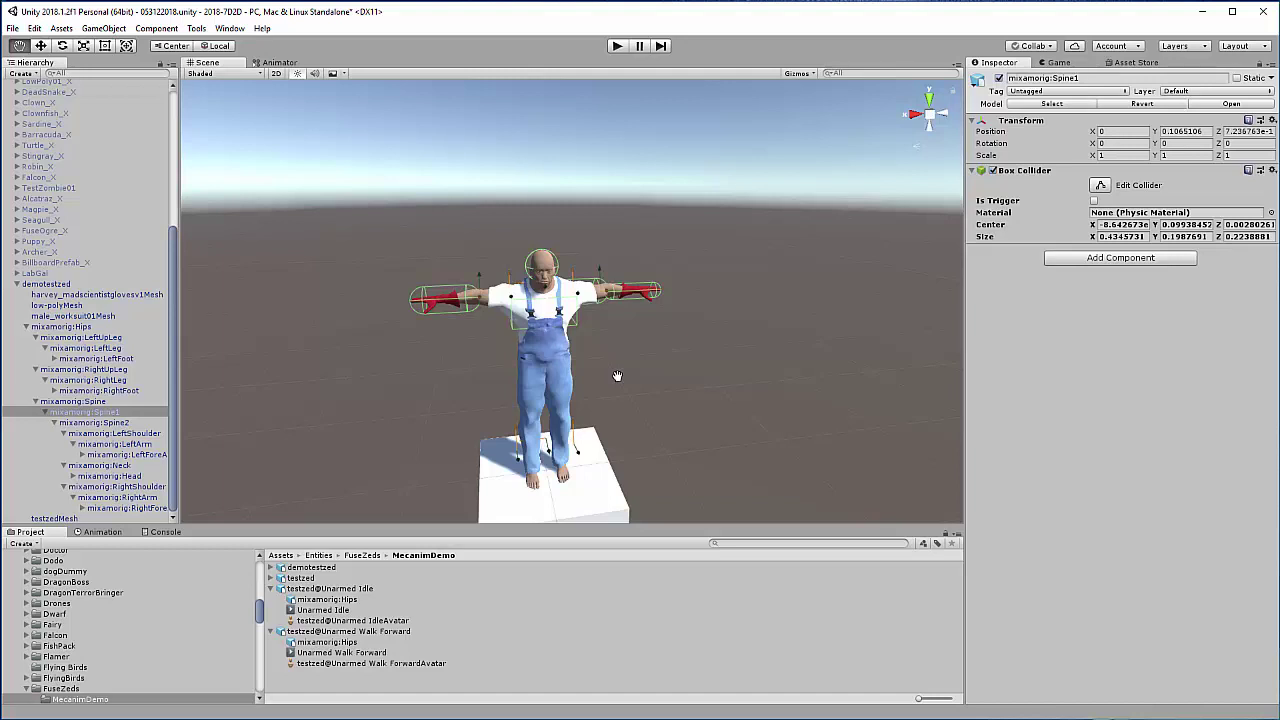
{"action": "left_click", "coordinate": [44, 285]}
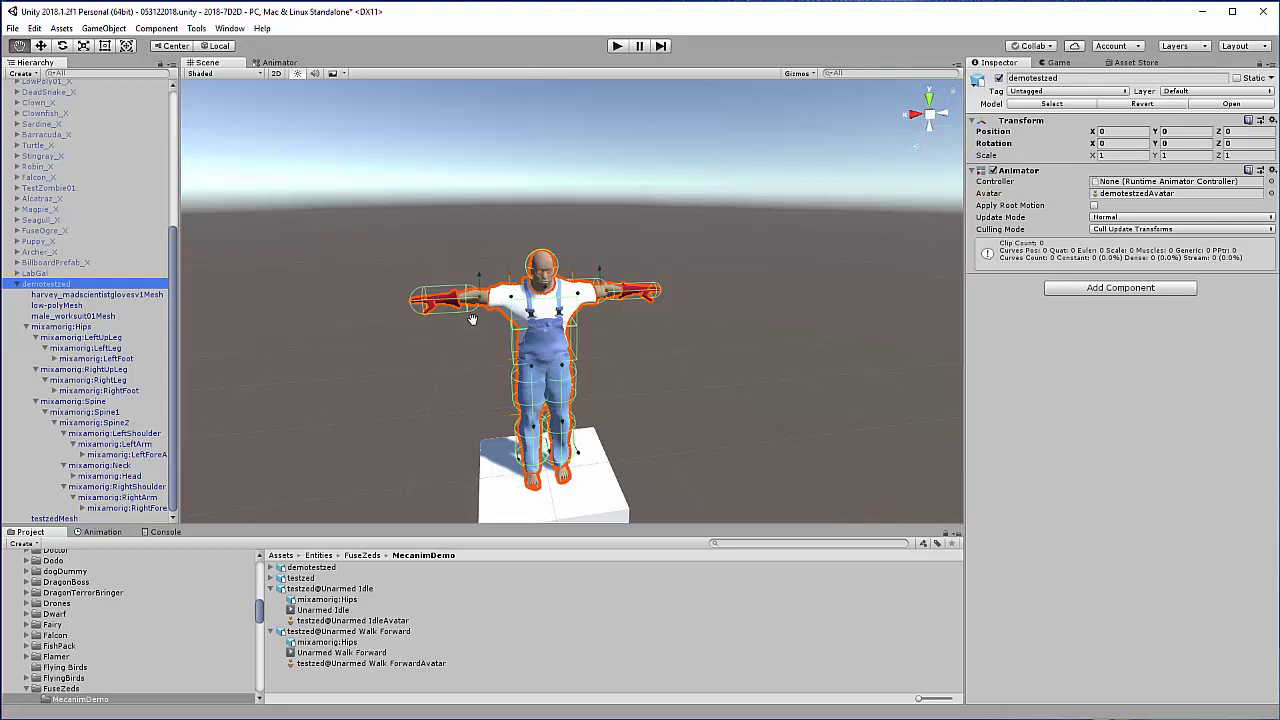